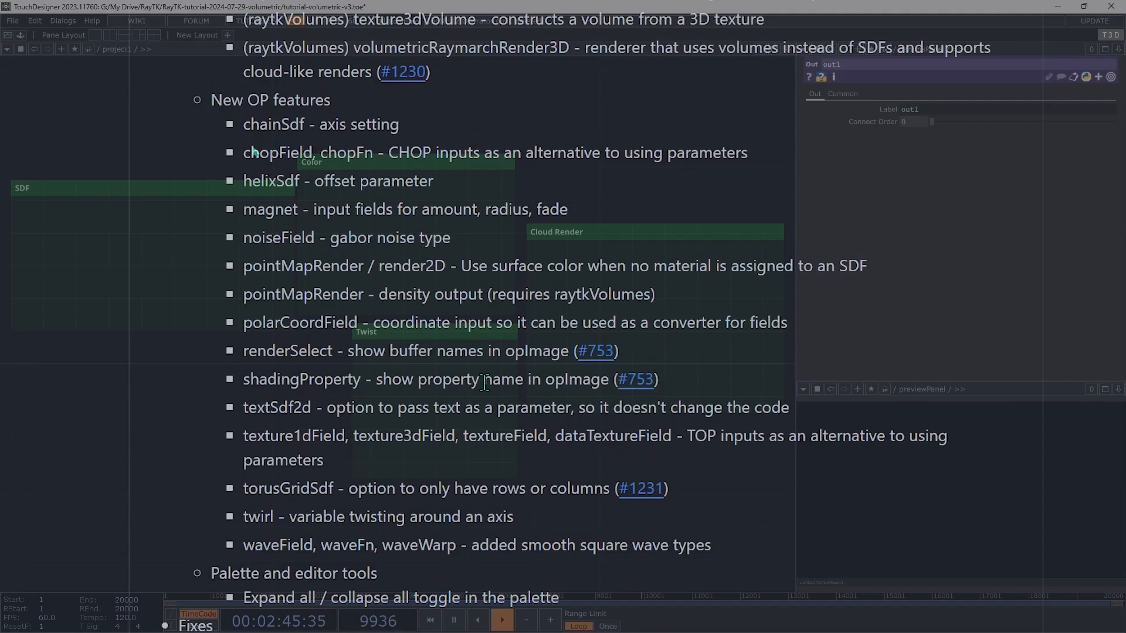
Read the RayTK release notes and the RayTK Addons v0.42 post, including its raytkVolumes download
scroll(455, 359, "down", 7)
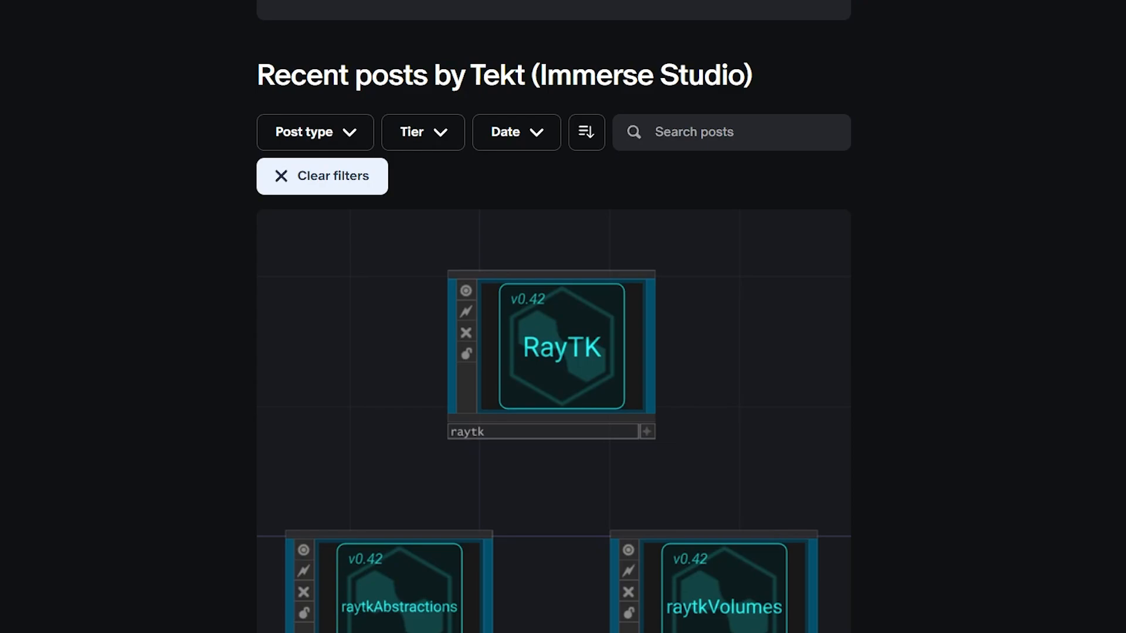
scroll(311, 536, "down", 8)
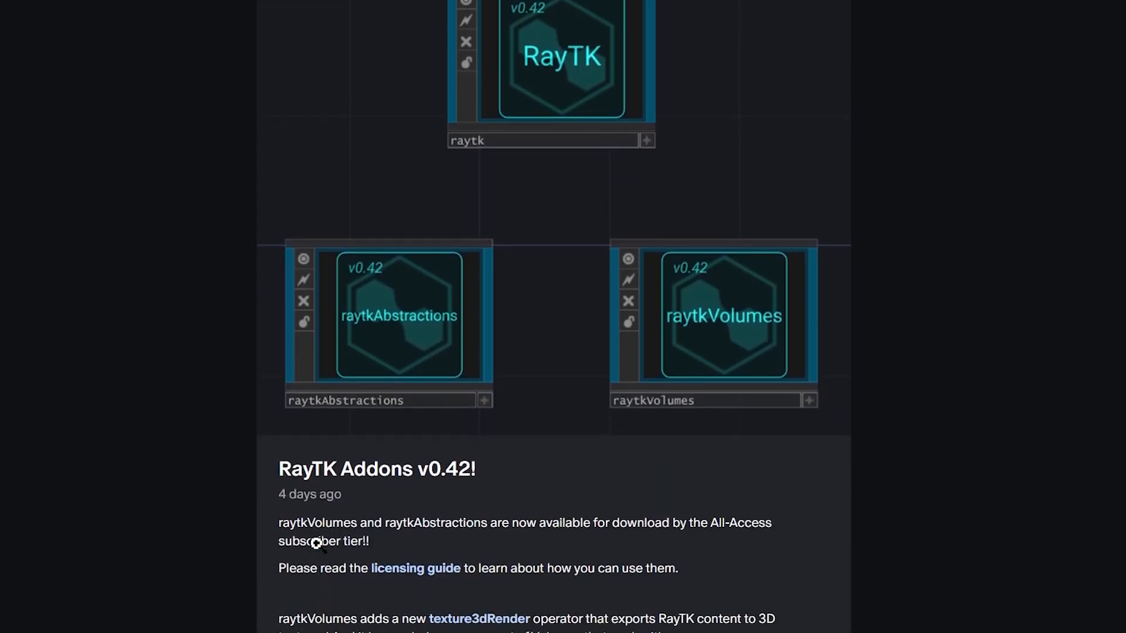
scroll(318, 551, "down", 2)
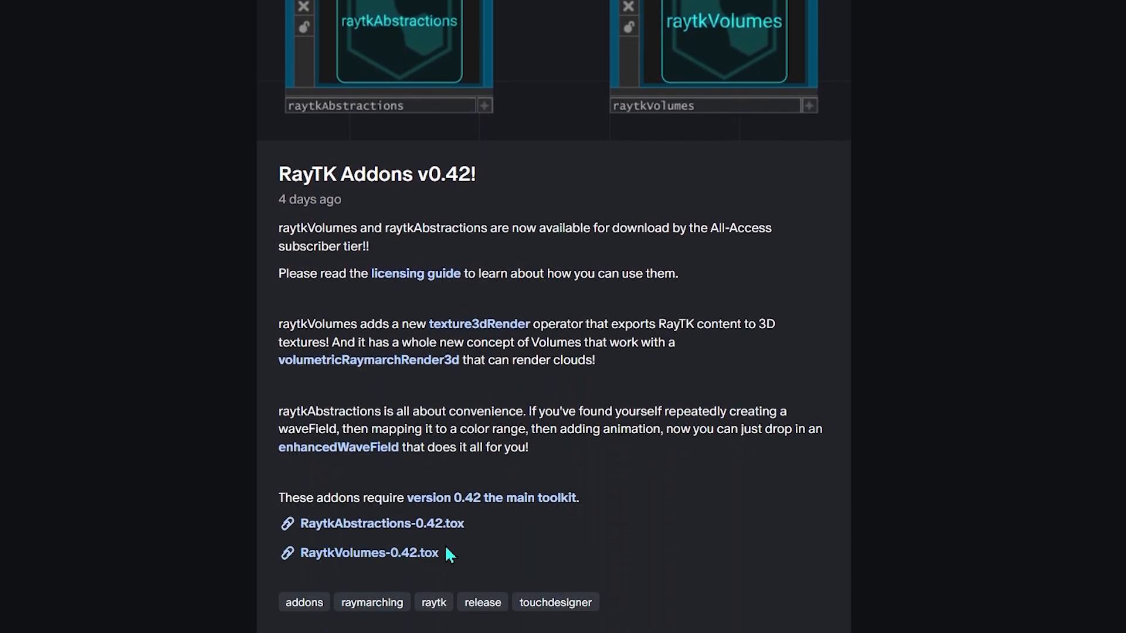
left_click_drag(448, 554, 298, 566)
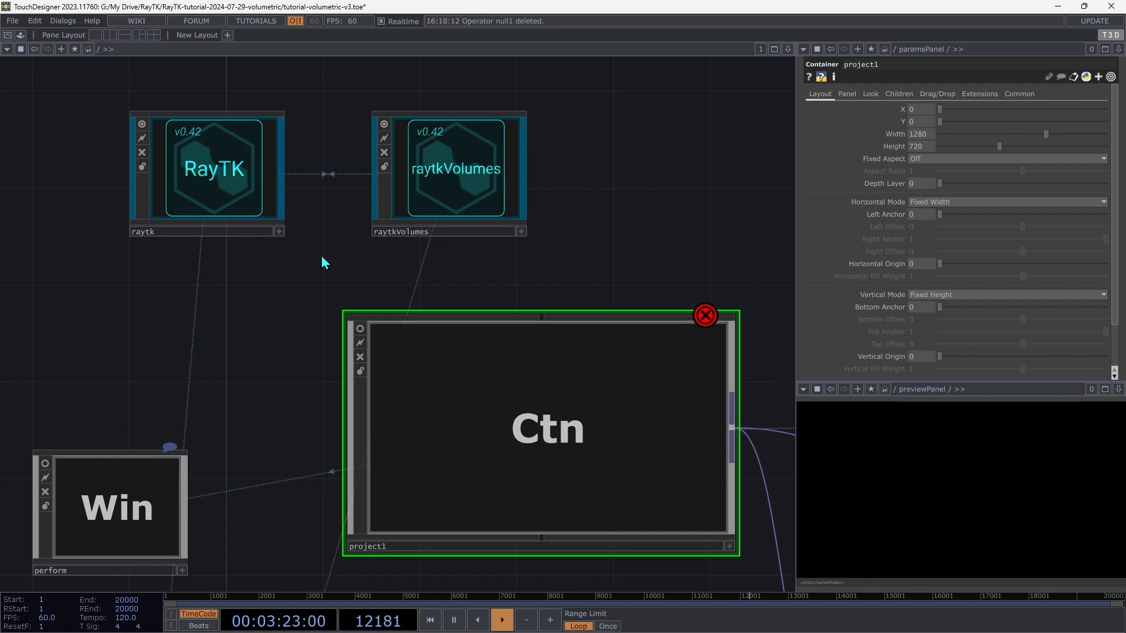
Switch to TouchDesigner, open the project1 network and place a volumetricRaymarchRender3D operator from the RayTK palette in the Cloud Render area
double_click(543, 427)
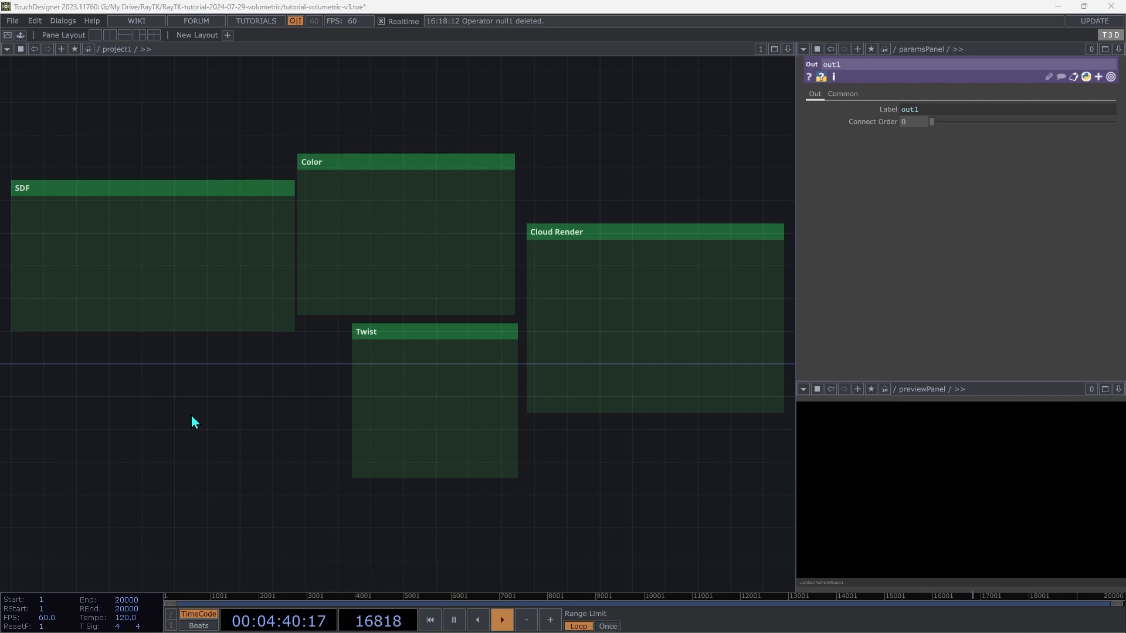
key("alt+r")
type("volumetri")
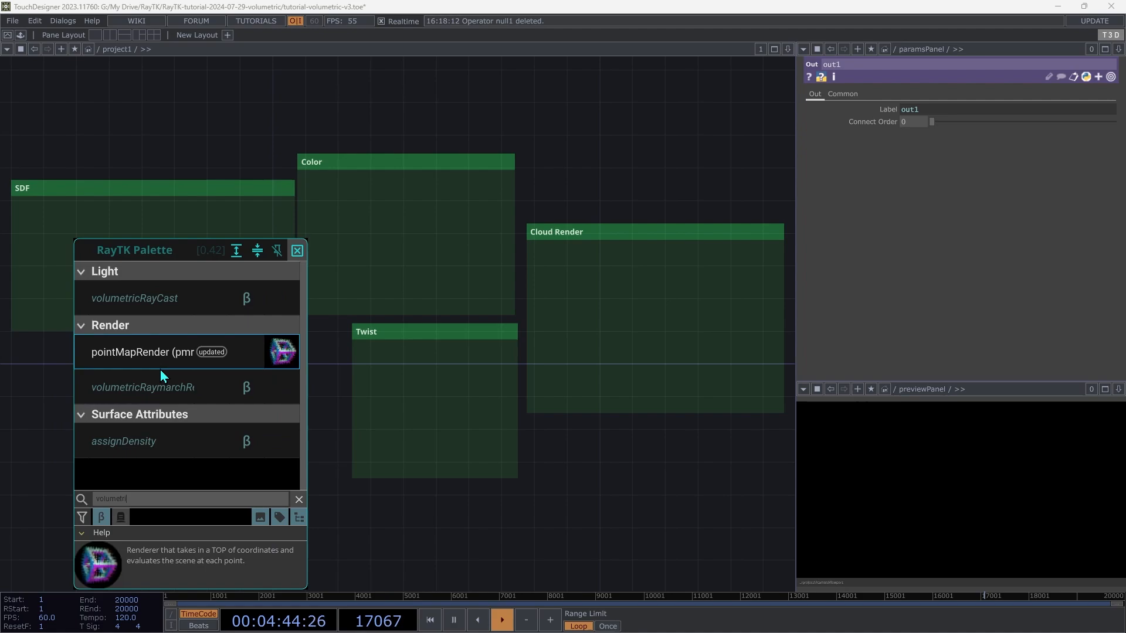
left_click(139, 393)
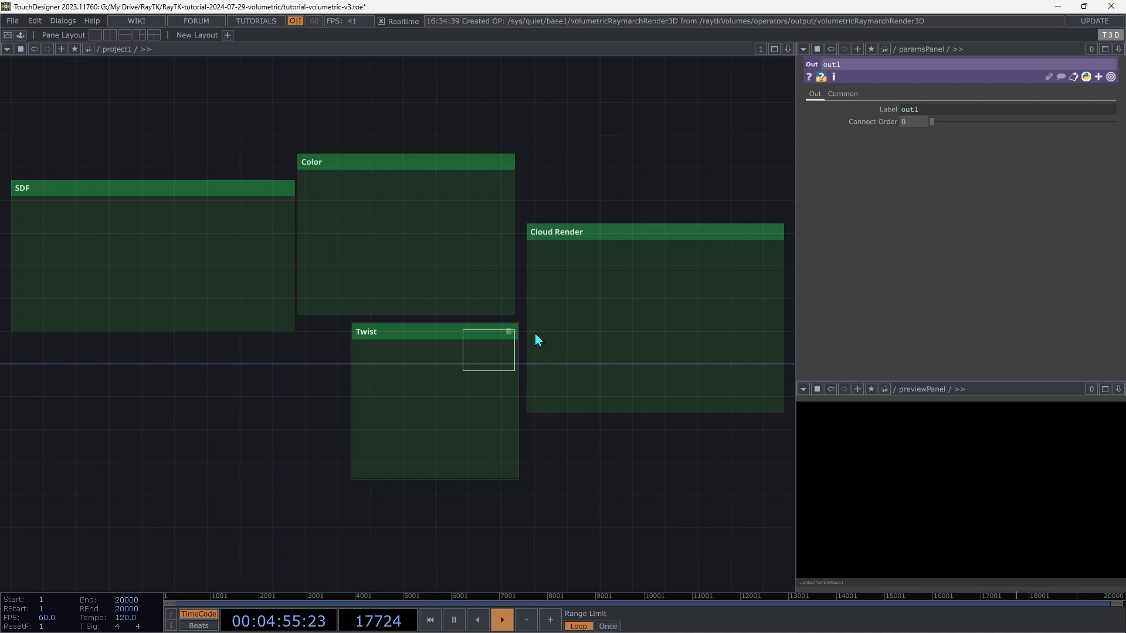
left_click(666, 295)
scroll(666, 295, "up", 5)
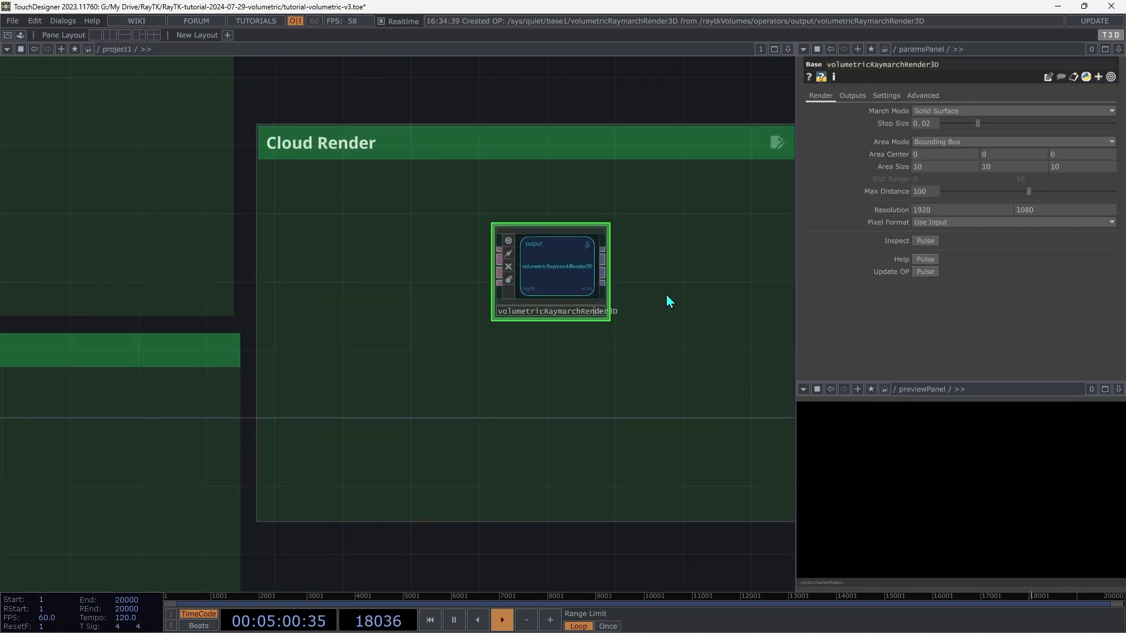
Append a Null TOP to the first output of the volumetric renderer
left_click(554, 250)
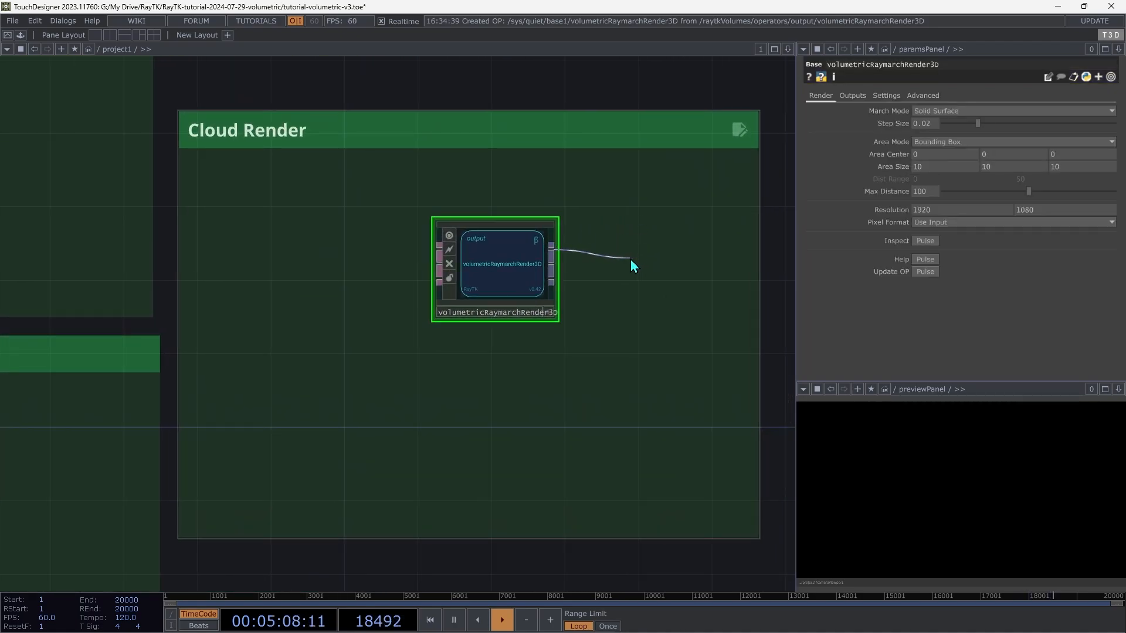
left_click(631, 259)
left_click(594, 202)
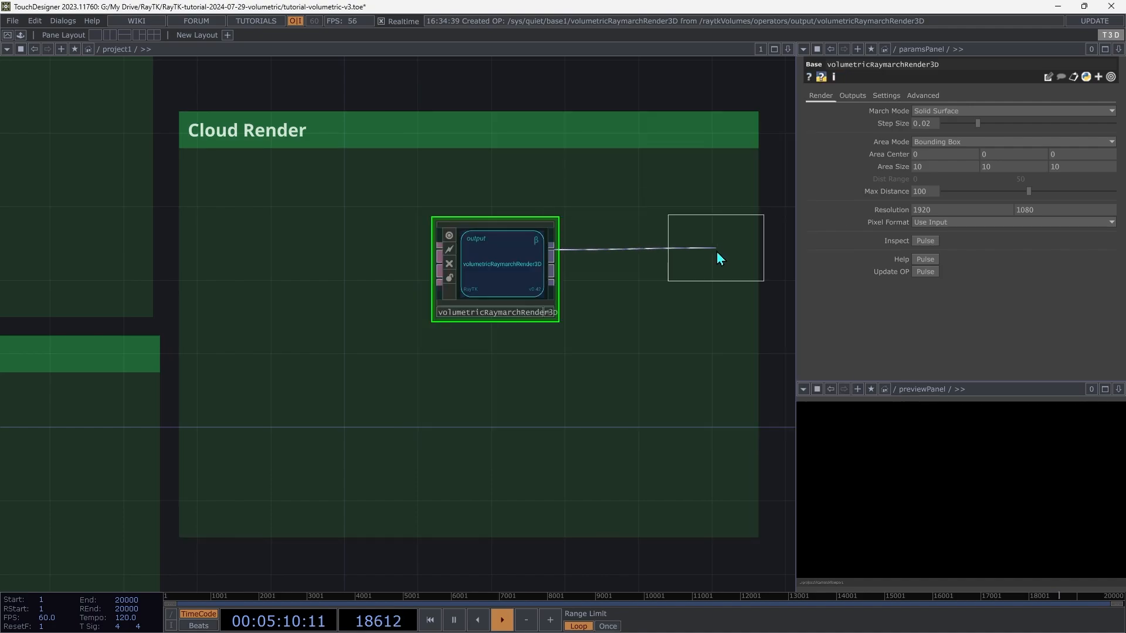
left_click(673, 271)
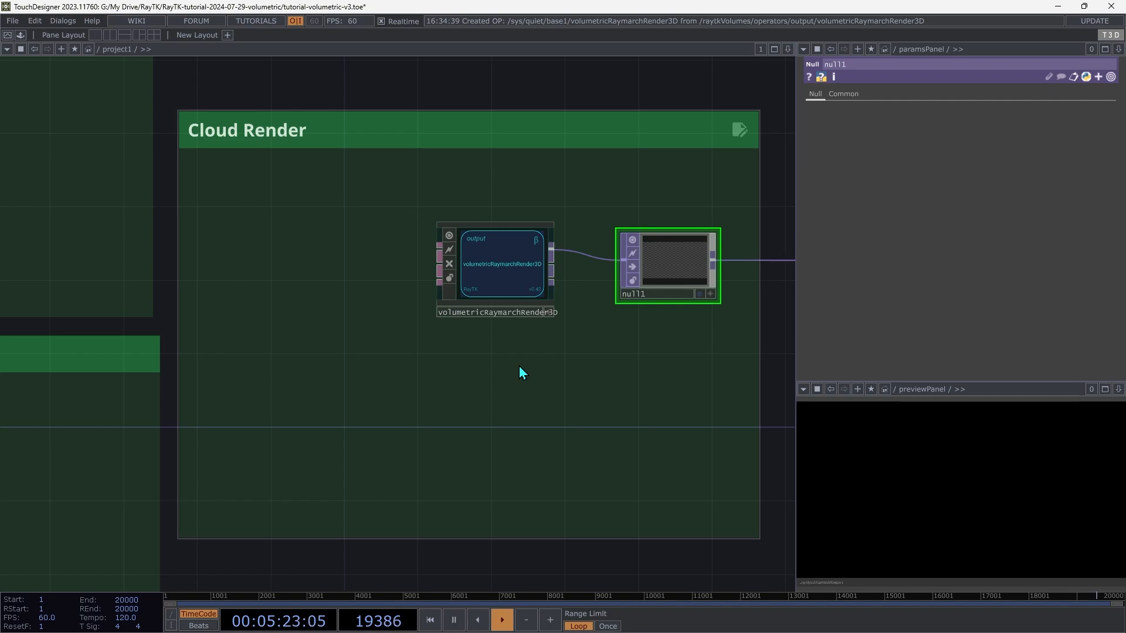
Add a Linked Camera to volumetricRaymarchRender3D and place it just below and to the left of the renderer
left_click(510, 273)
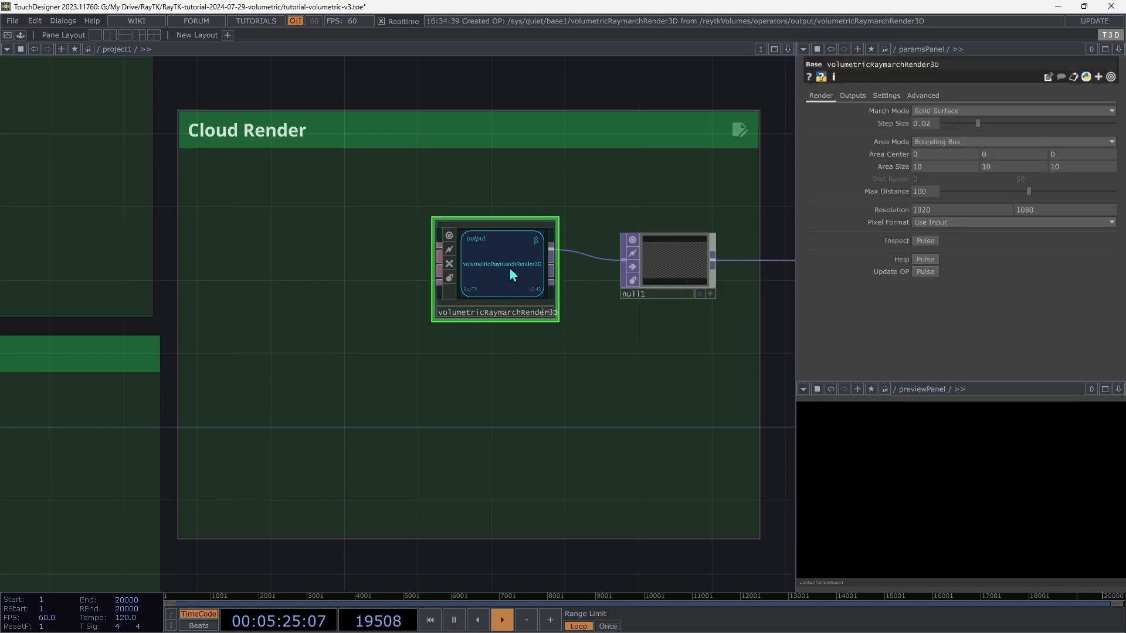
right_click(255, 385)
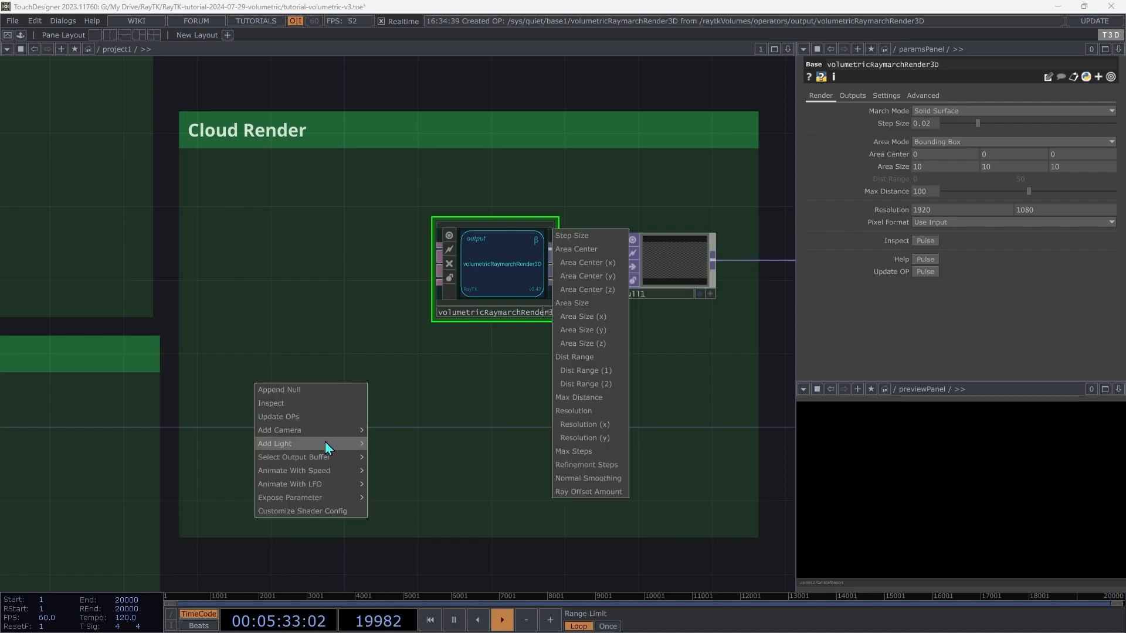
mouse_move(322, 432)
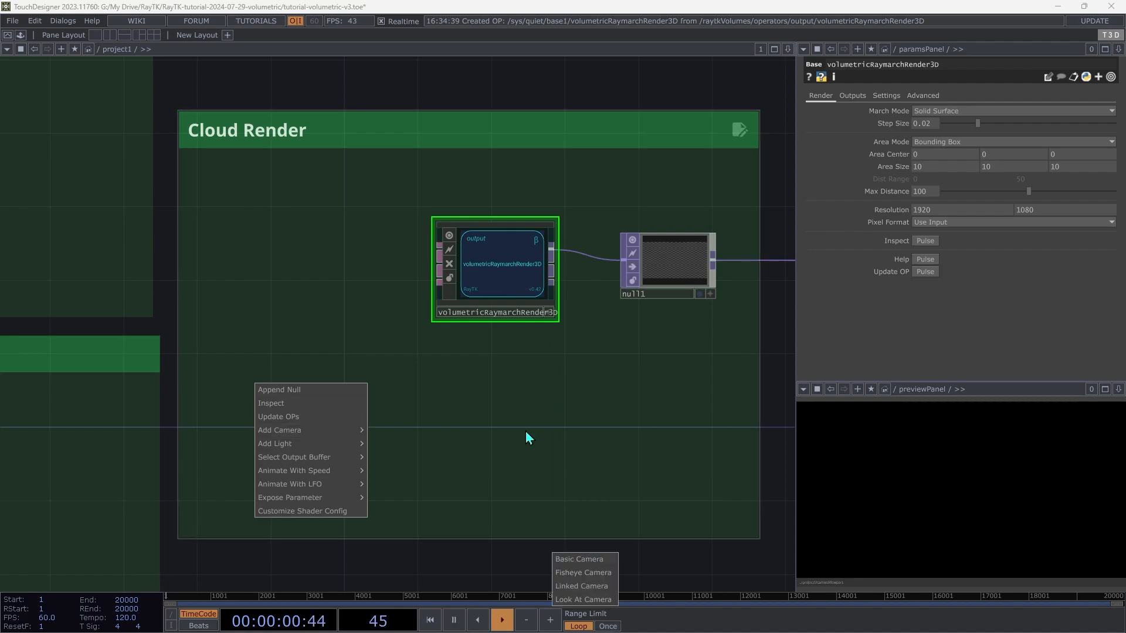
left_click(593, 587)
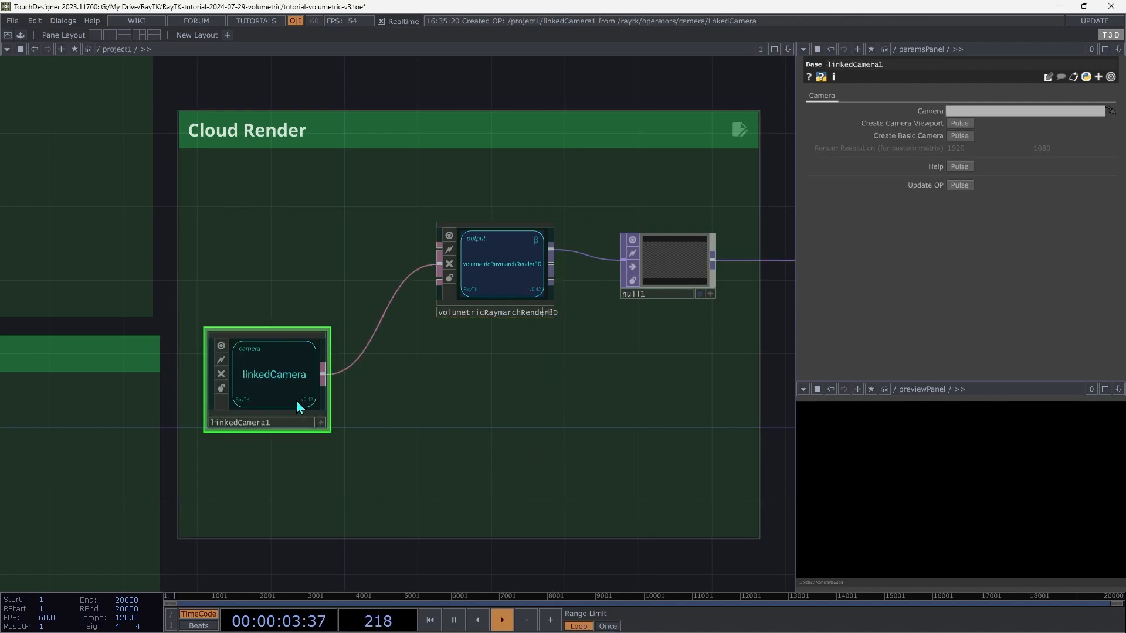
left_click_drag(297, 400, 371, 393)
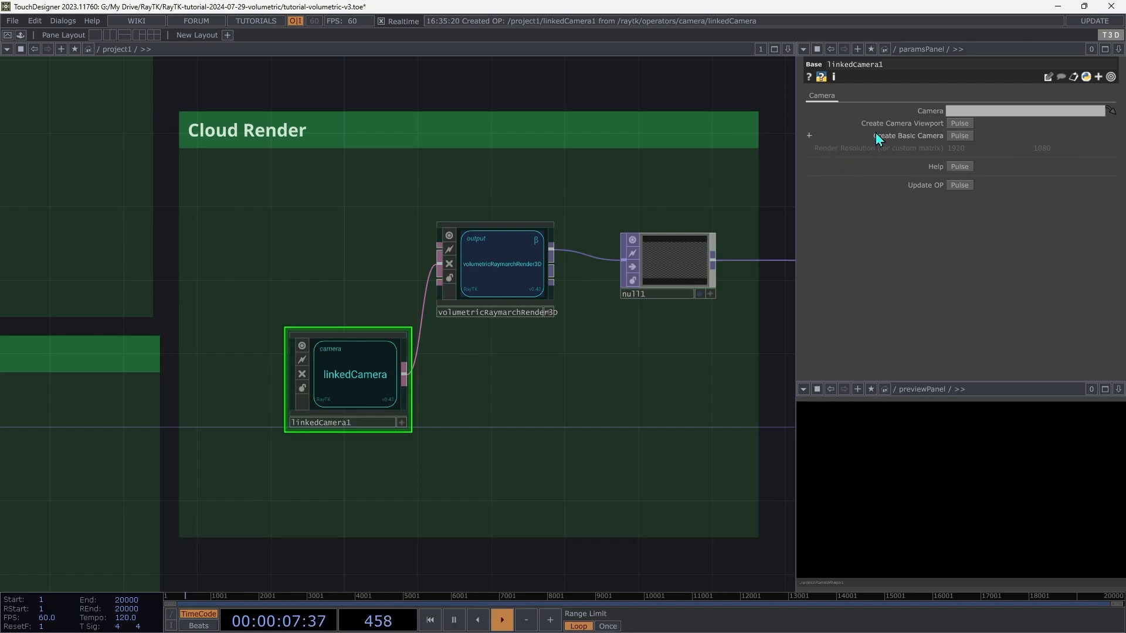
Create a camera viewport for the linked camera, place it beneath the renderer, and set its Render TOP to null1
left_click(960, 123)
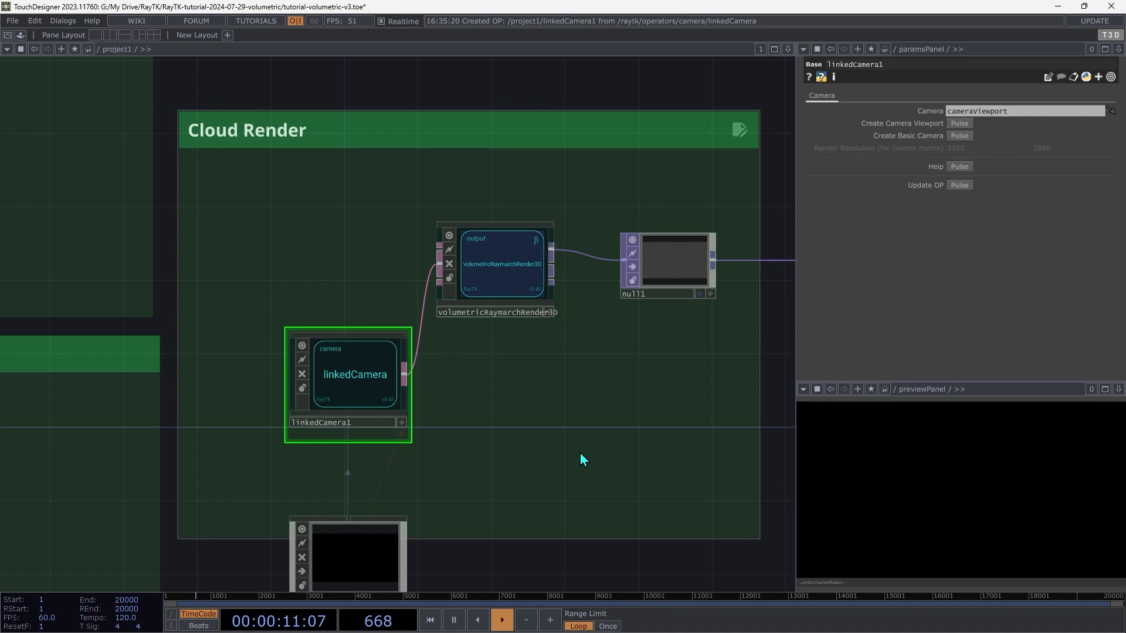
left_click(355, 573)
left_click_drag(355, 573, 520, 406)
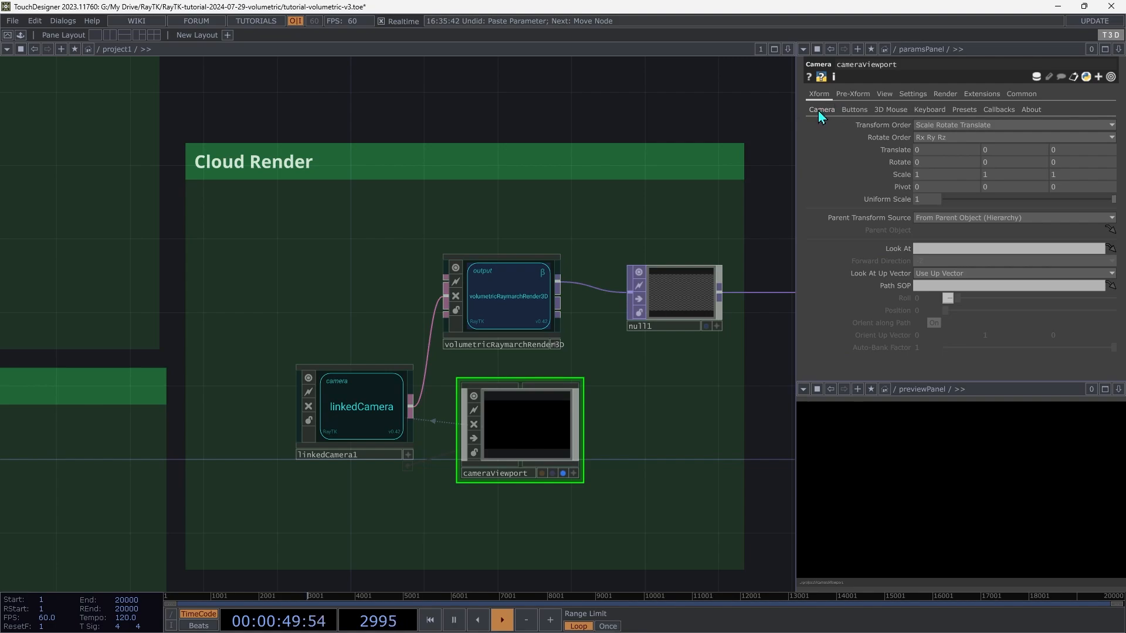
left_click(821, 110)
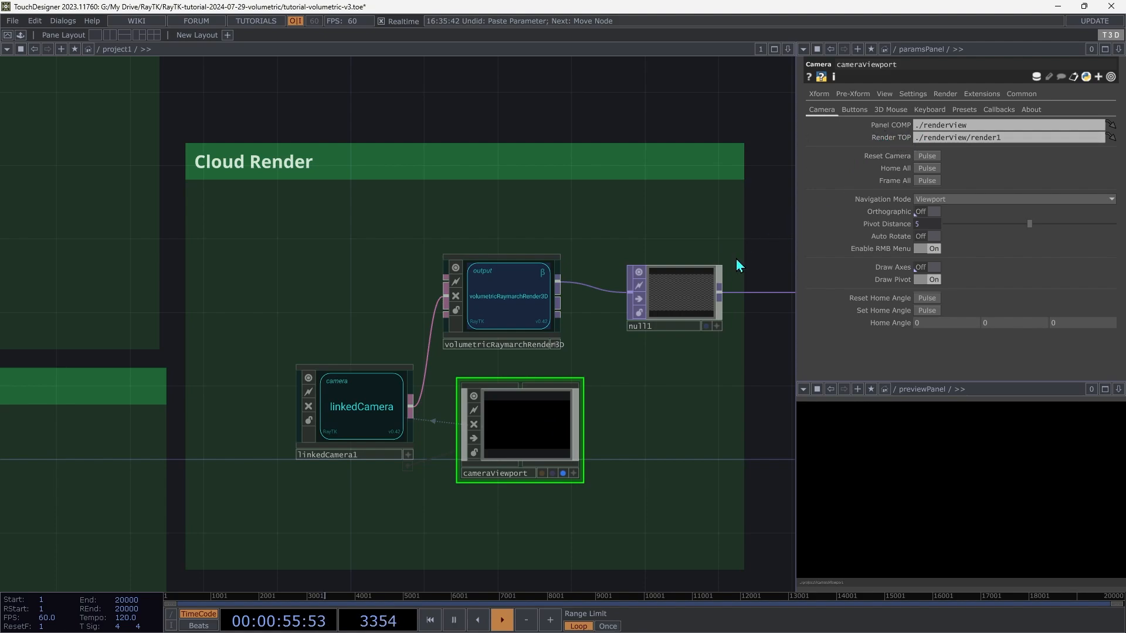
left_click_drag(704, 273, 1085, 140)
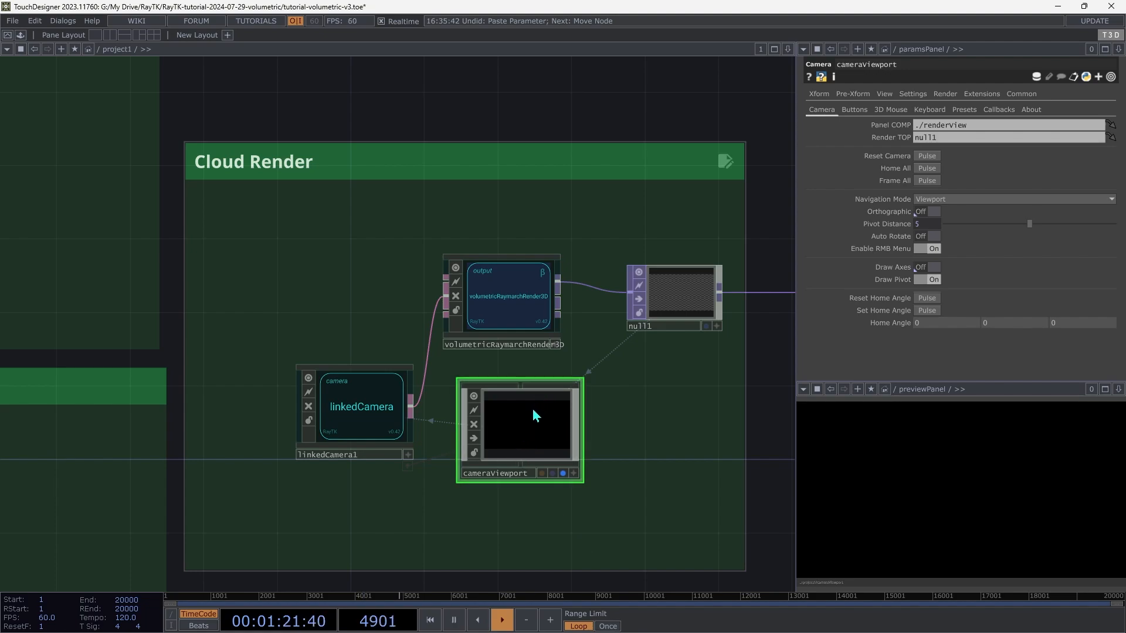
right_click(535, 417)
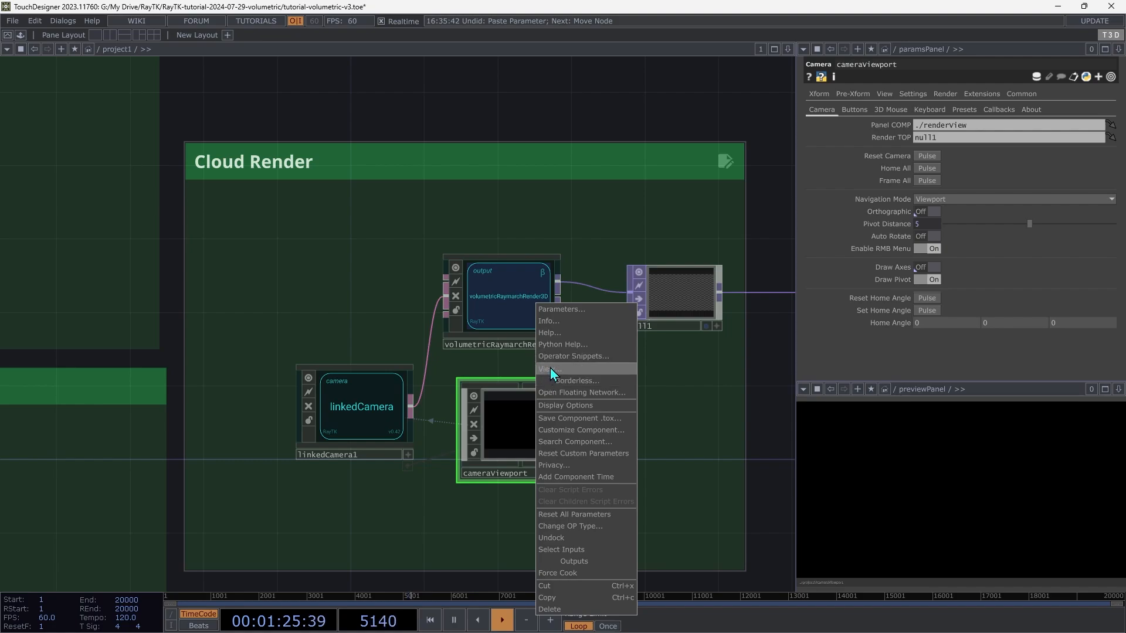
left_click(514, 425)
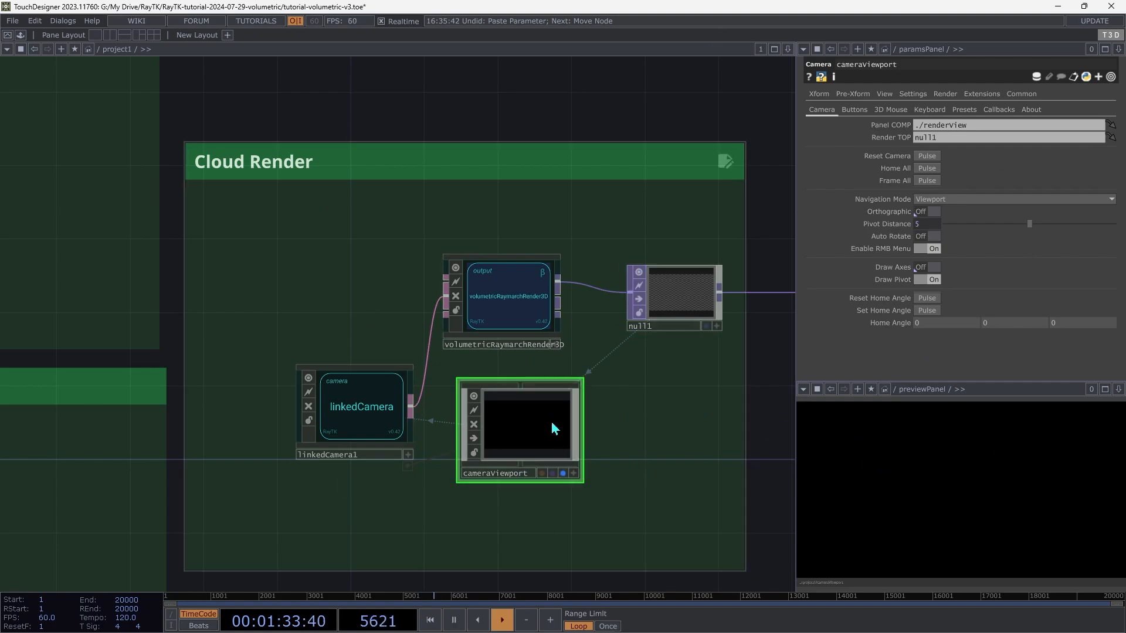
left_click_drag(554, 429, 877, 442)
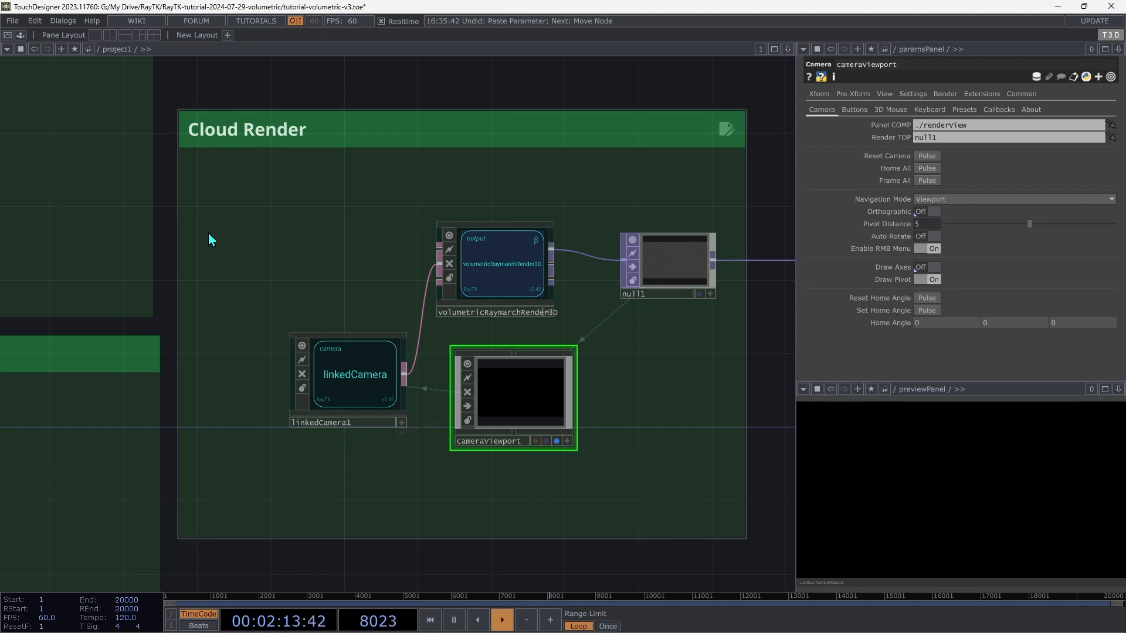
Place a torusGridSdf operator from the RayTK palette in the Cloud Render area, left of the renderer
key("alt+shift+r")
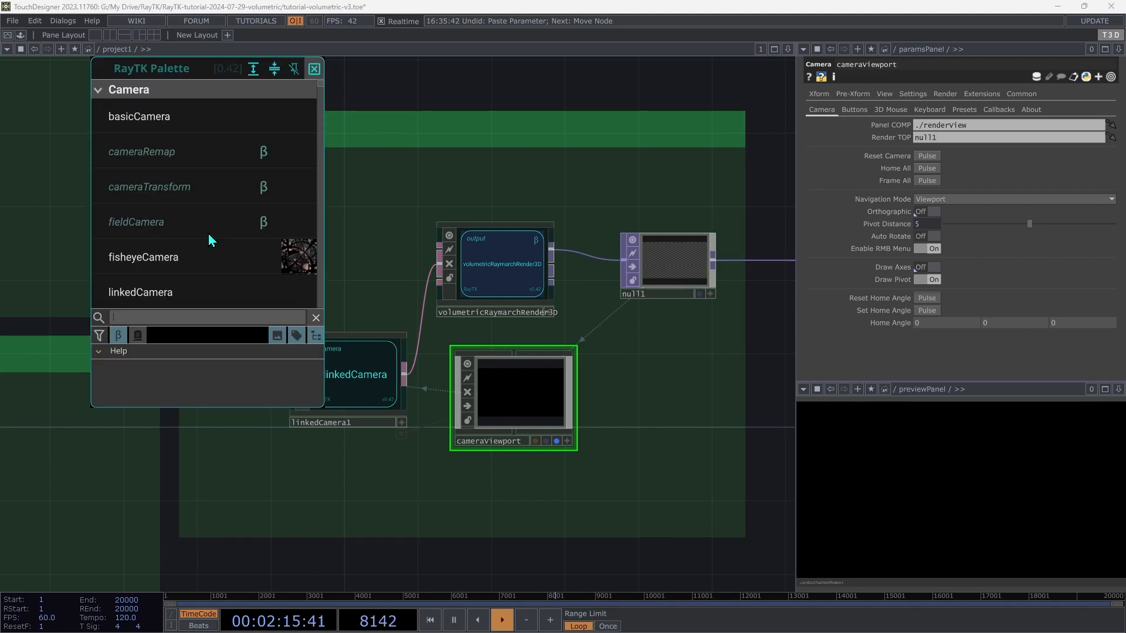
type("toru")
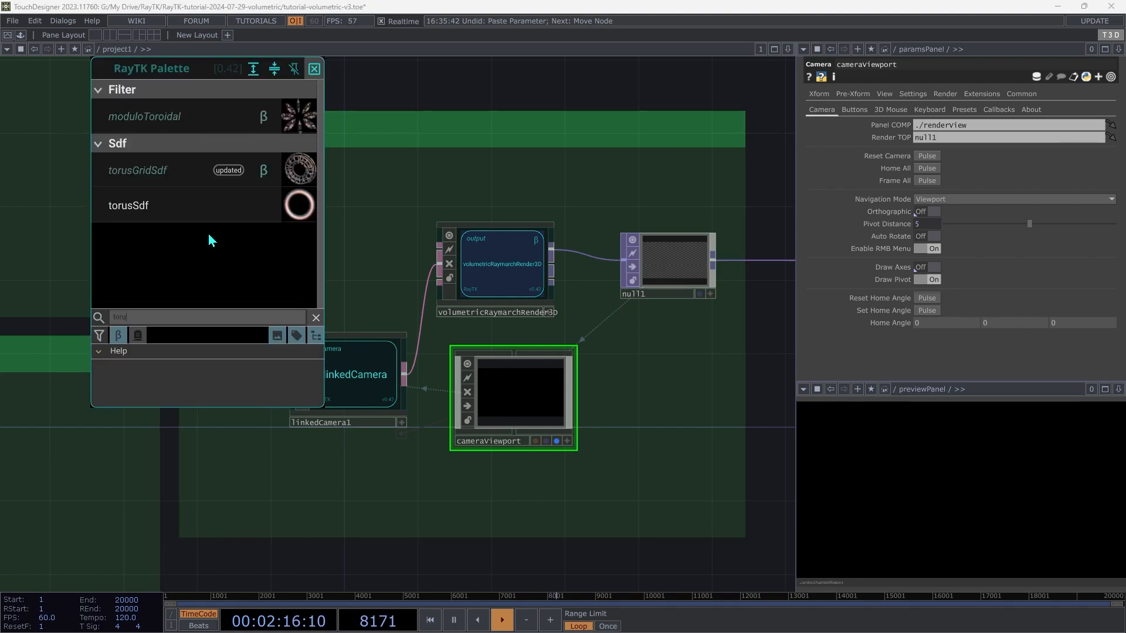
left_click(169, 170)
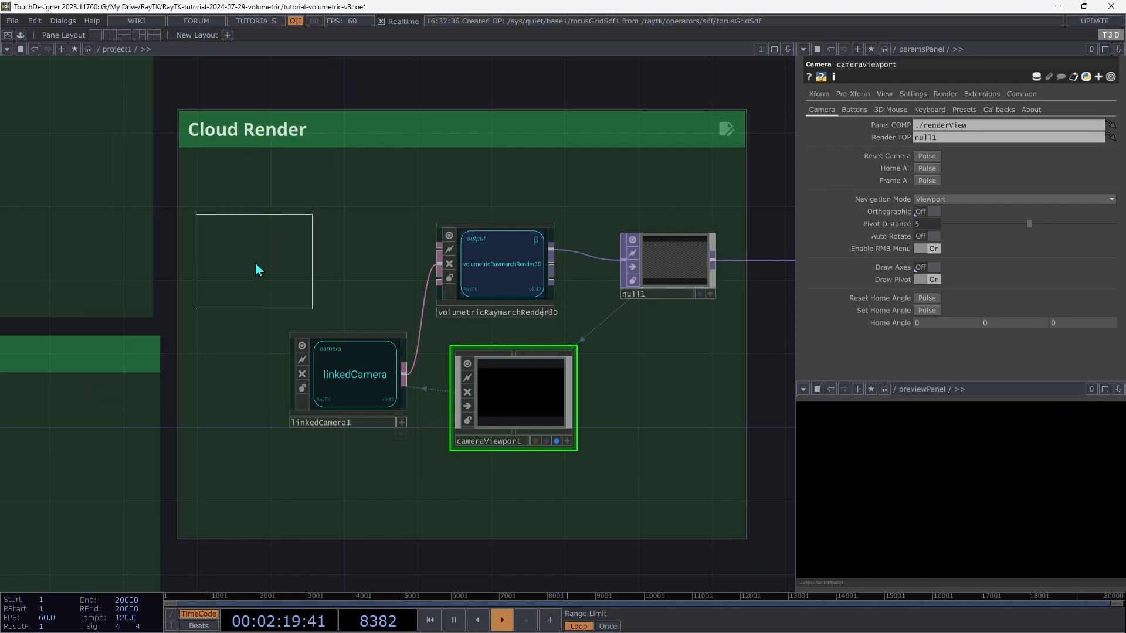
left_click(256, 266)
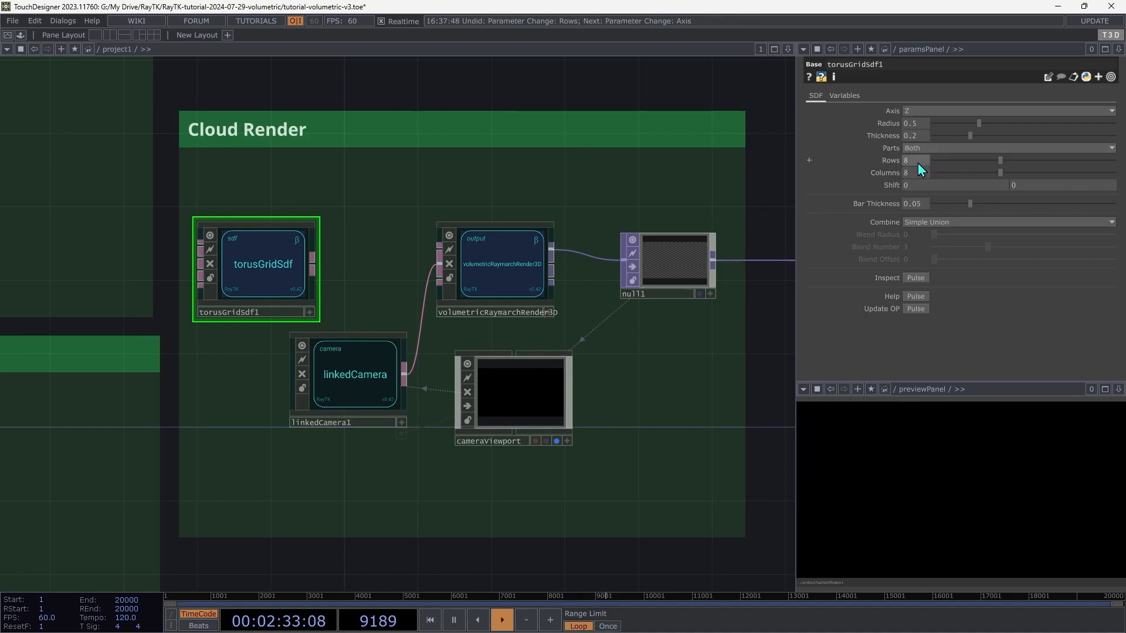
Set the torus grid's Rows to 4 and connect it to the first input of volumetricRaymarchRender3D
left_click(916, 161)
type("4")
key("Tab")
left_click(390, 208)
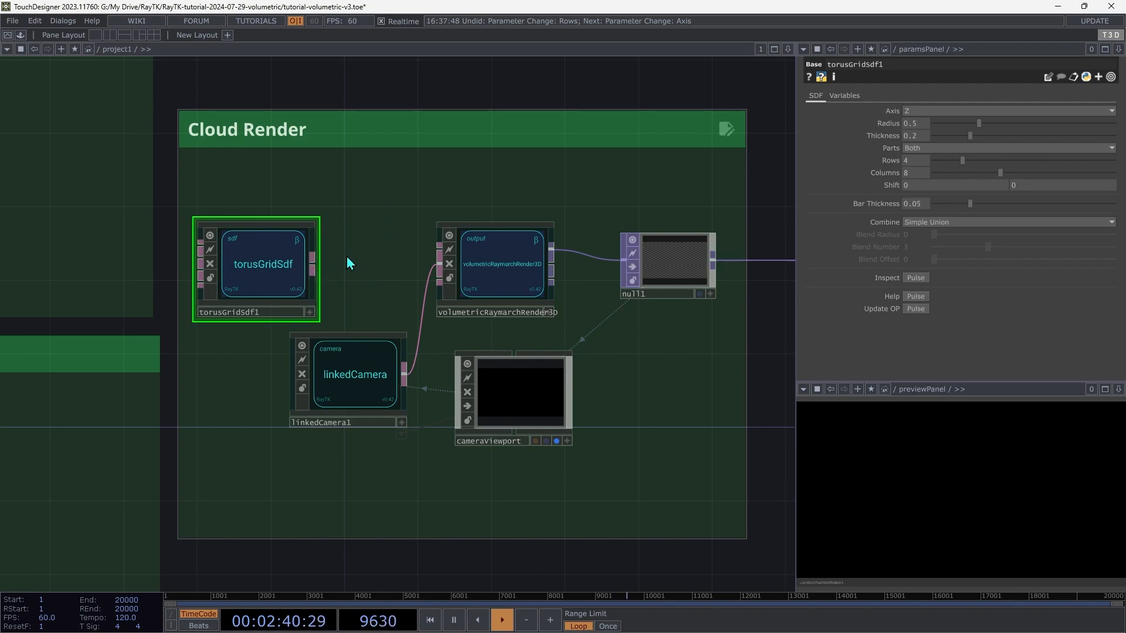
left_click_drag(312, 264, 414, 249)
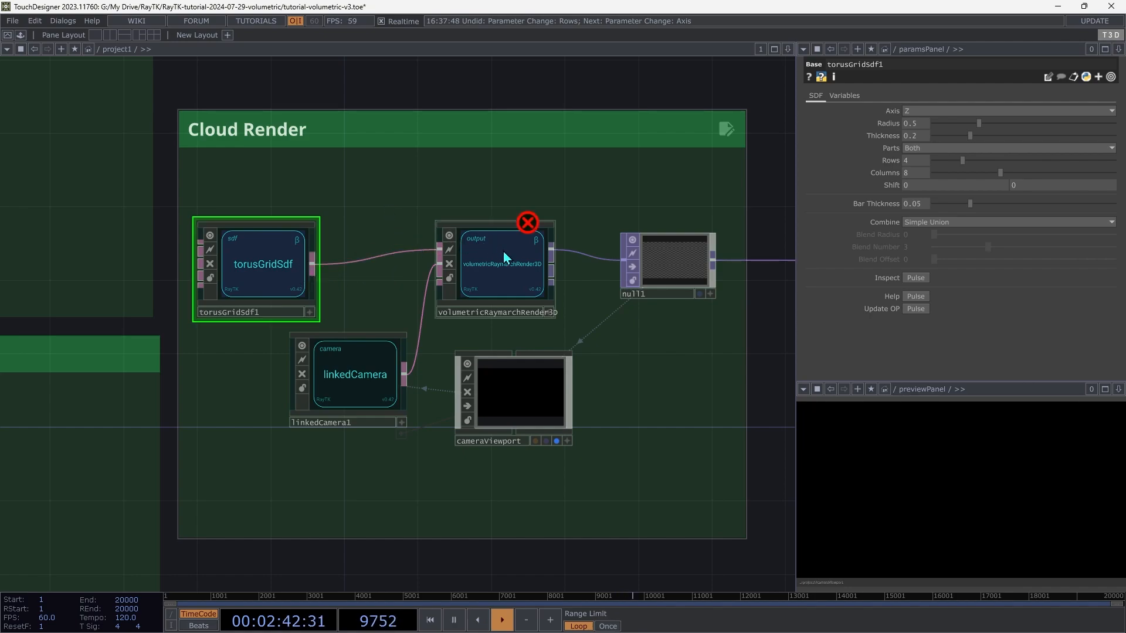
middle_click(522, 270)
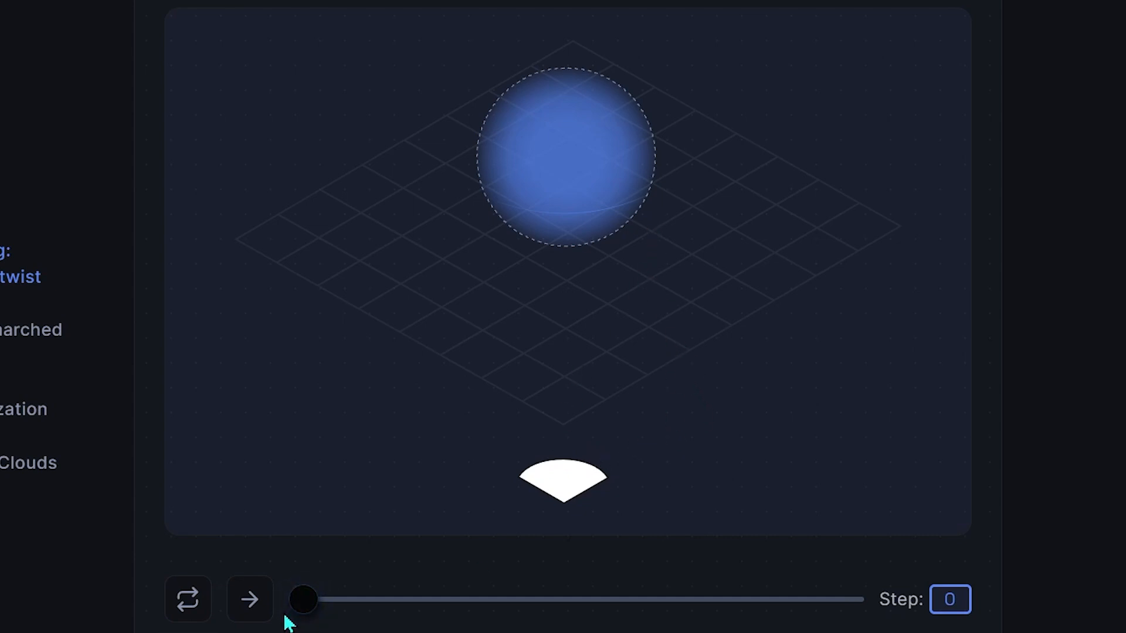
Switch to the web article and advance its volumetric ray-marching diagram step by step, following the rays into the sphere
left_click(256, 599)
left_click(257, 599)
left_click(256, 599)
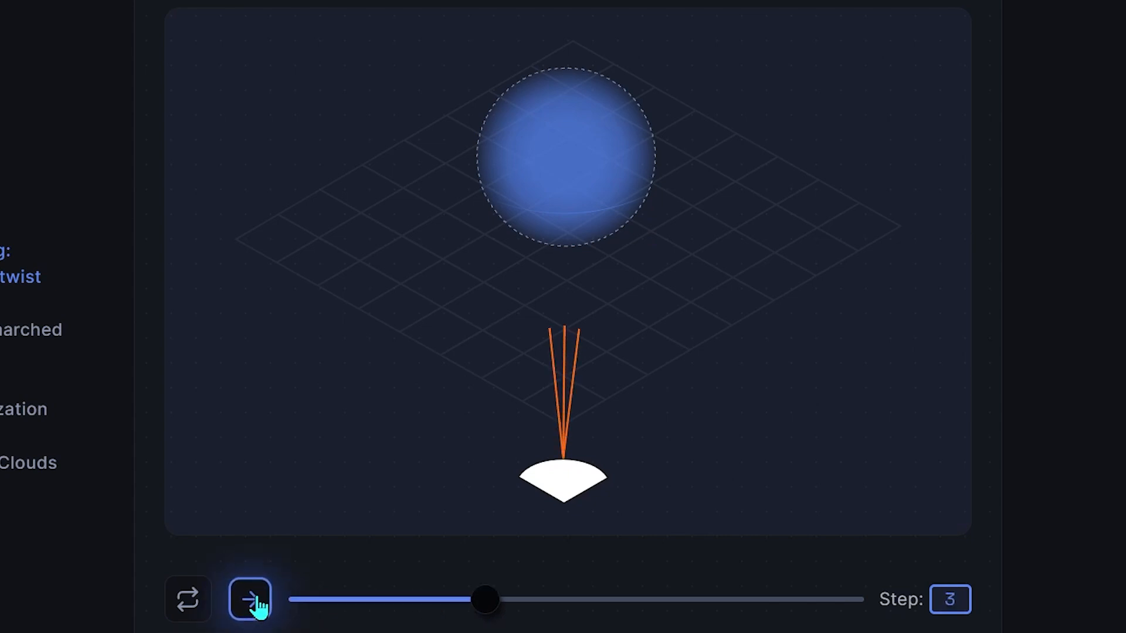
left_click(257, 599)
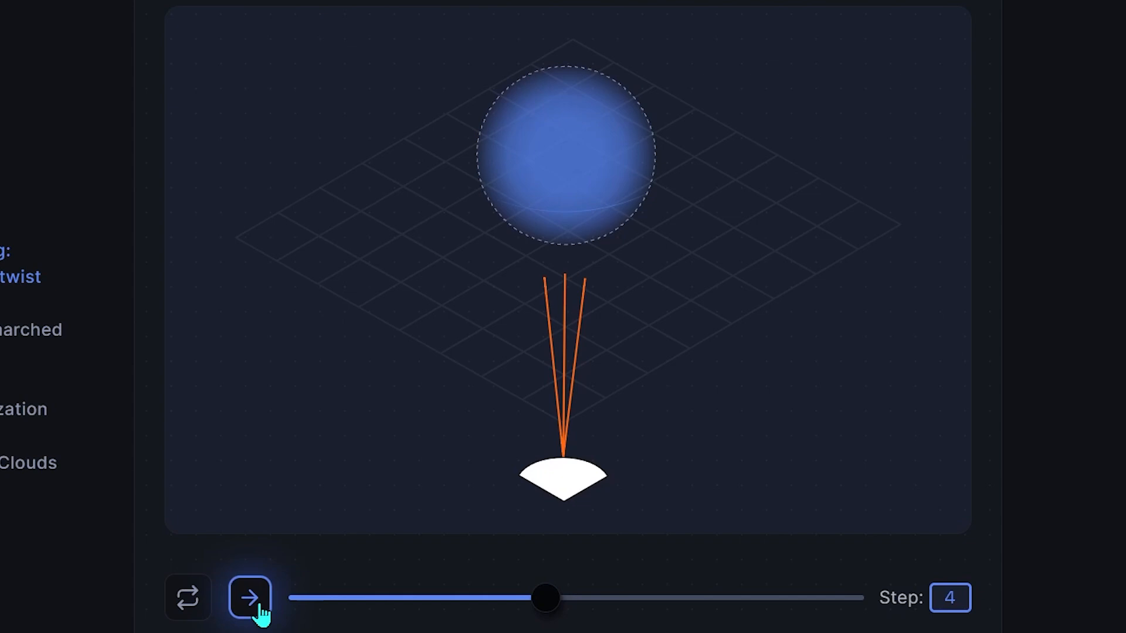
left_click(268, 606)
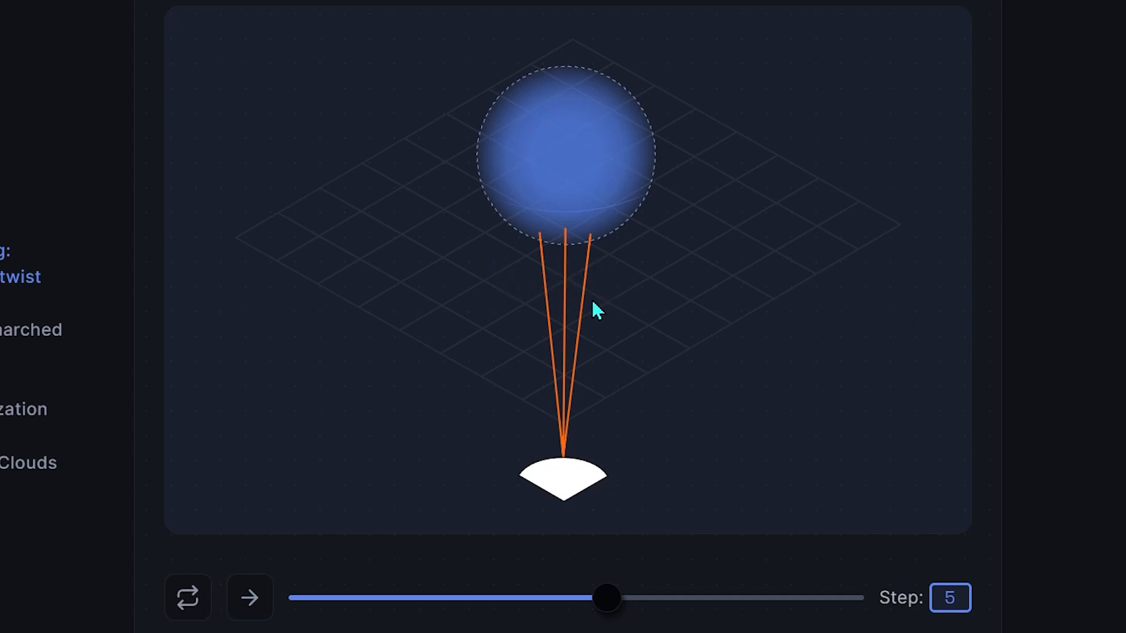
left_click(250, 598)
left_click(250, 598)
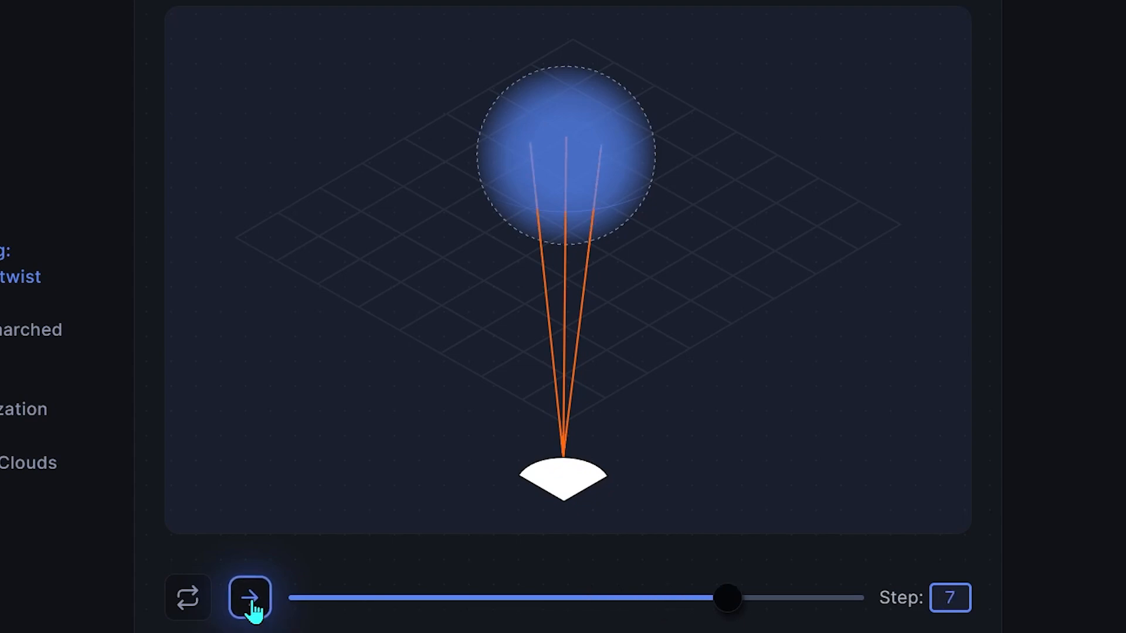
left_click(251, 598)
left_click(250, 598)
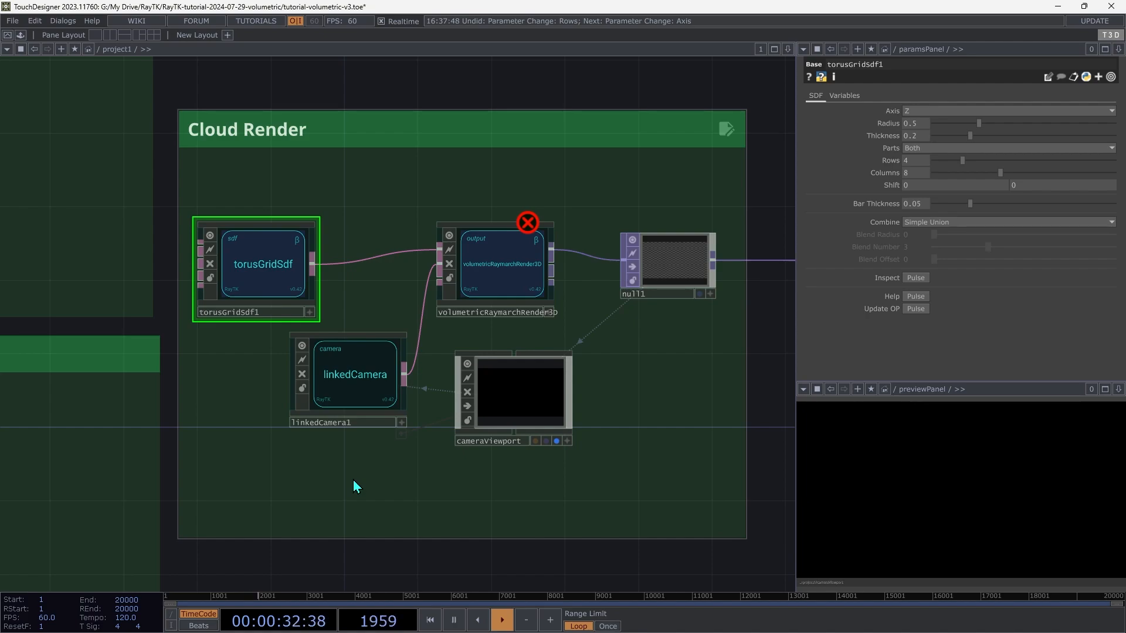
Place an sdfVolume operator from the RayTK palette above the linked camera and move torusGridSdf1 out of the Cloud Render area
key("alt+r")
type("SDFV")
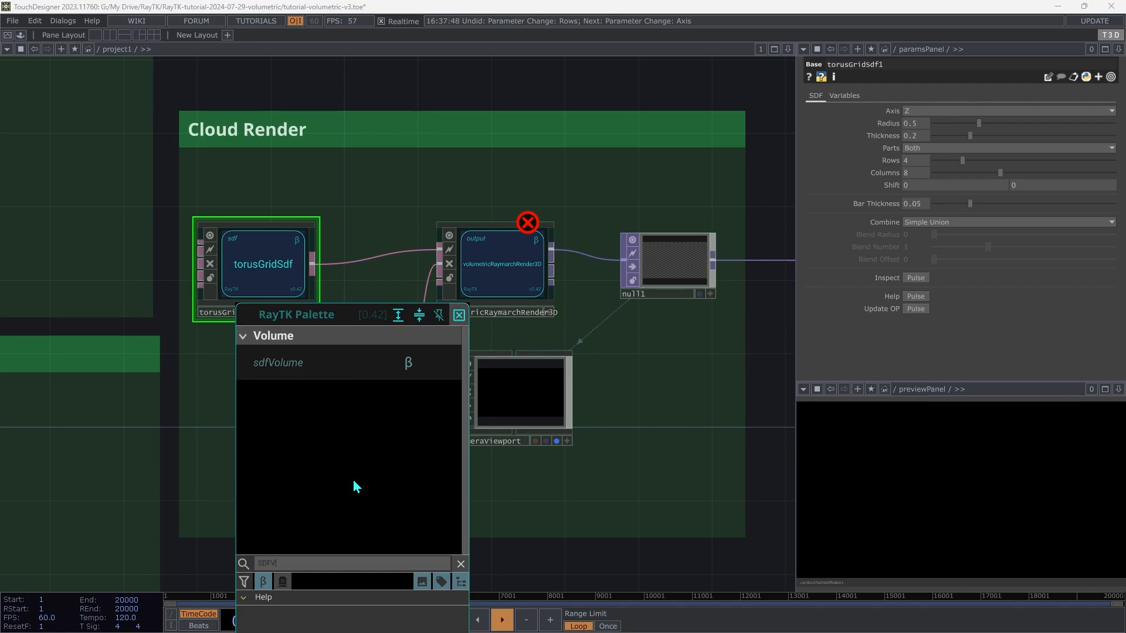
left_click(295, 369)
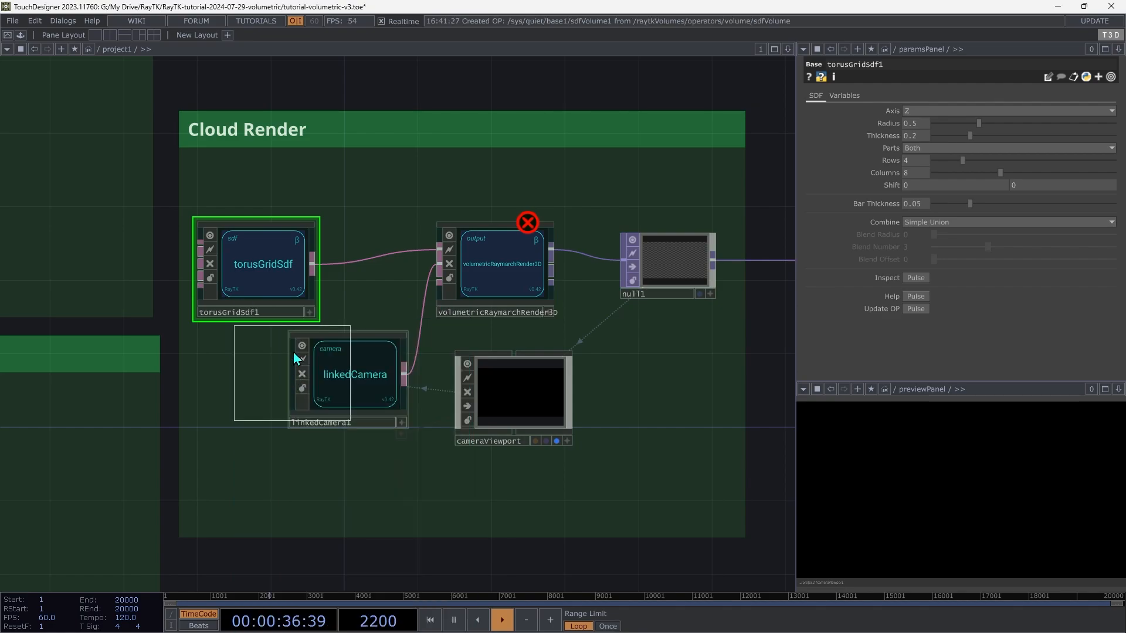
left_click(355, 197)
left_click_drag(250, 277, 83, 240)
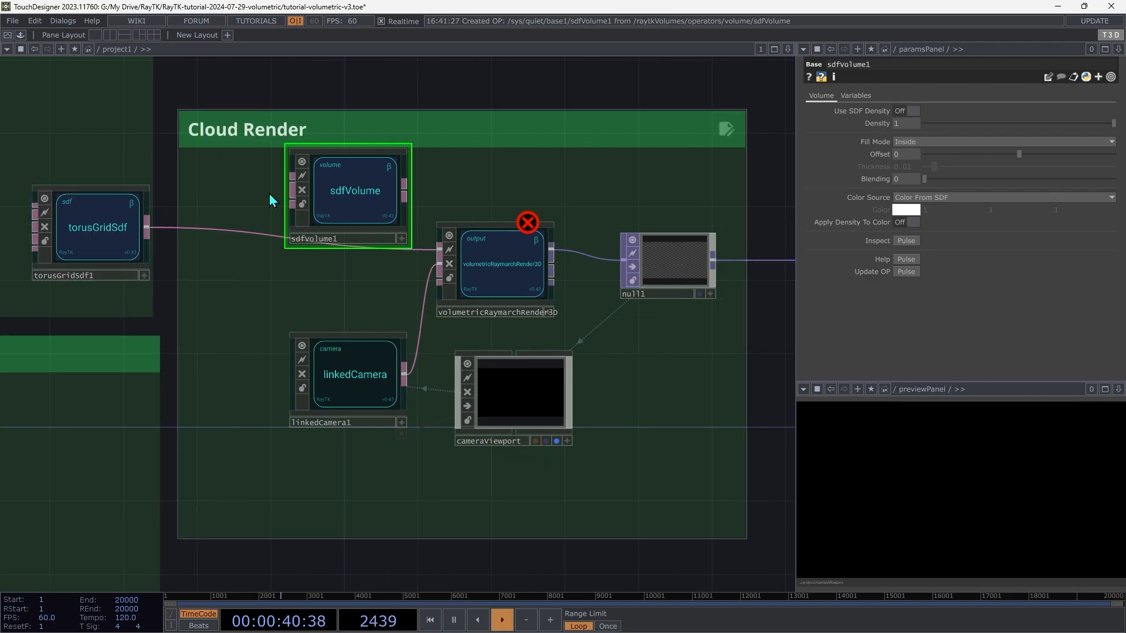
Connect torusGridSdf1 to sdfVolume1, feed sdfVolume1 into the renderer's first input instead, and align it between the two operators
left_click(292, 182)
left_click(147, 225)
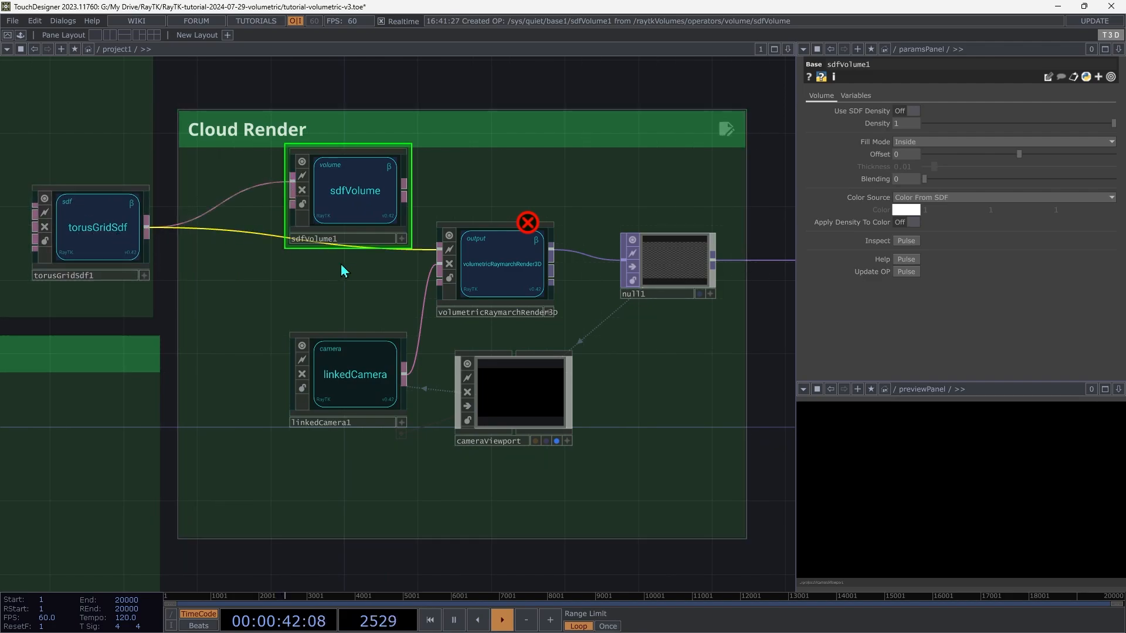
left_click(441, 253)
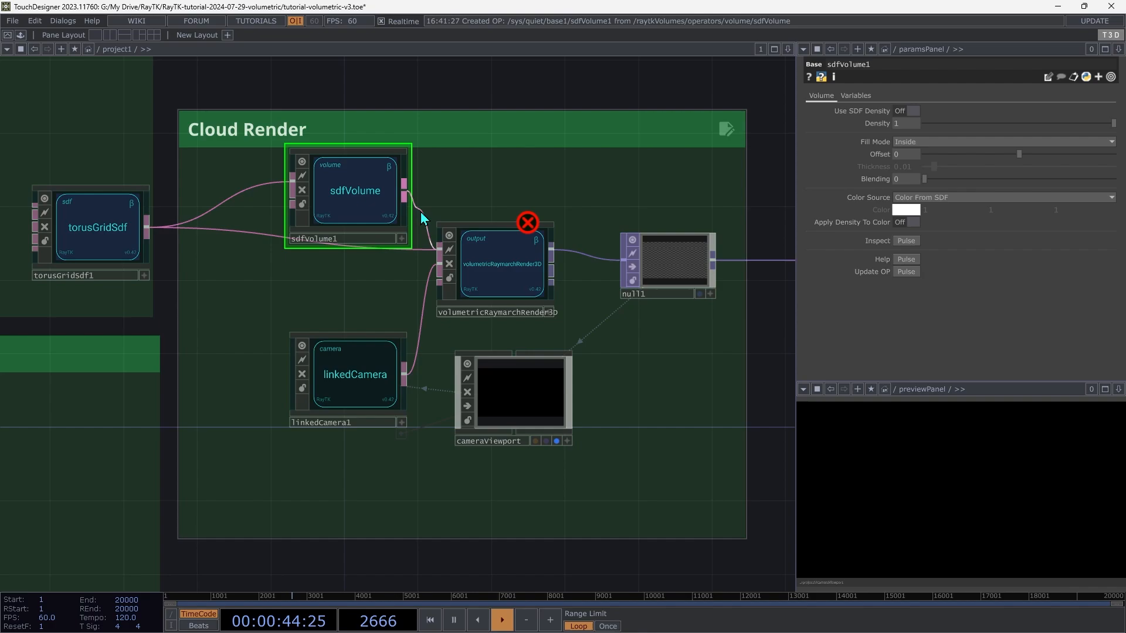
left_click(421, 212)
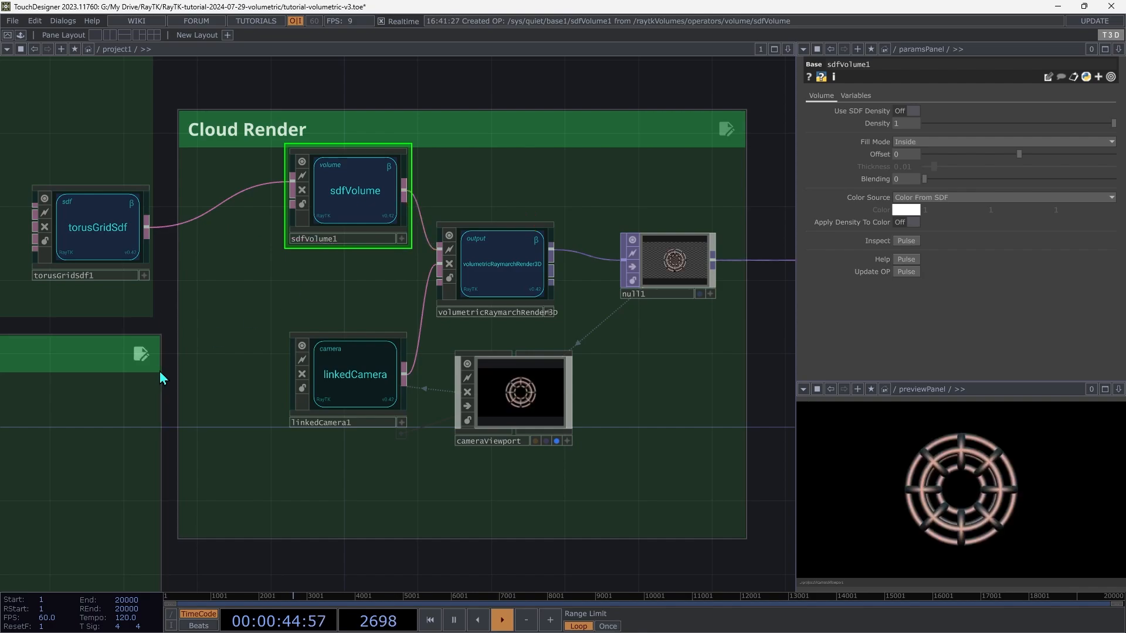
left_click_drag(338, 201, 301, 238)
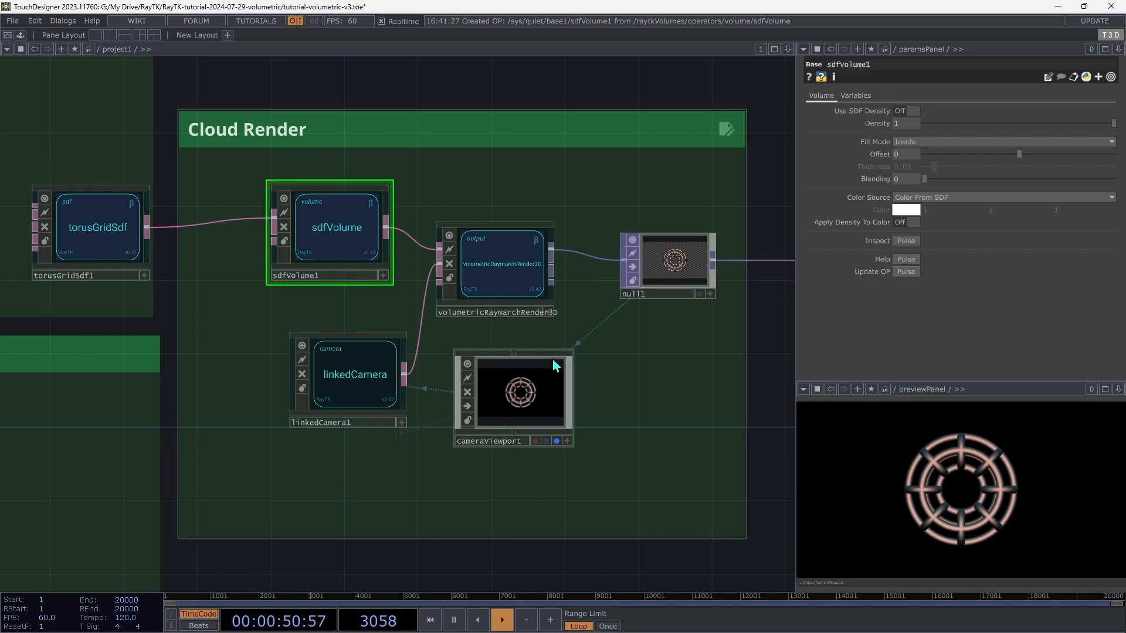
Set the March Mode of volumetricRaymarchRender3D to Cloud
mouse_move(1000, 519)
left_mouse_down()
mouse_move(930, 522)
mouse_move(1001, 558)
mouse_move(1006, 503)
mouse_move(997, 535)
left_mouse_up()
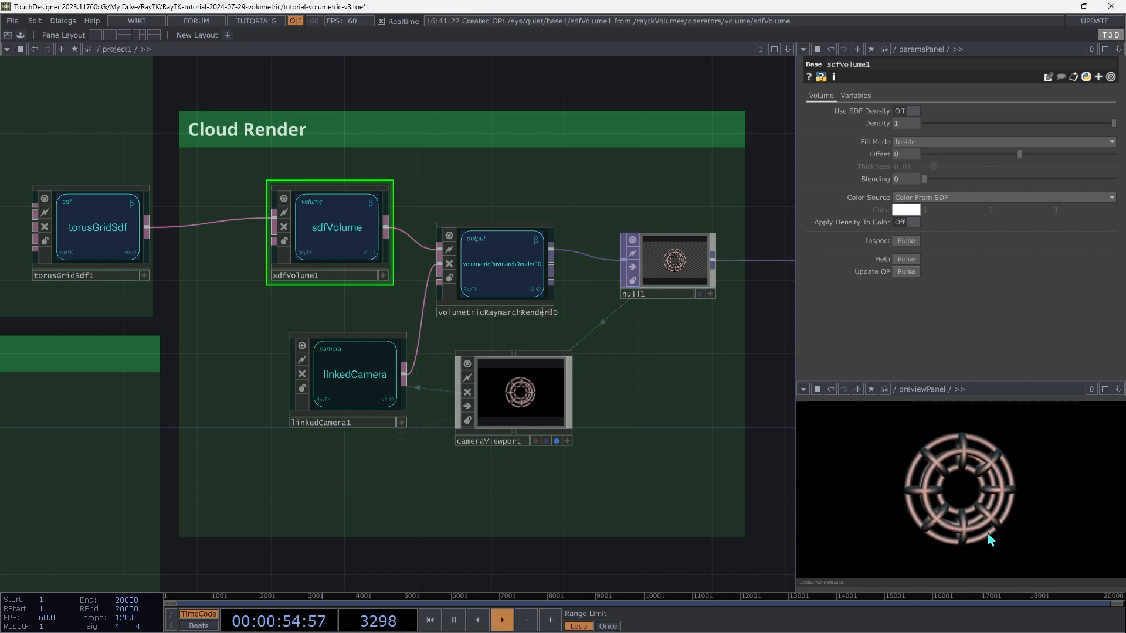
scroll(991, 516, "up", 5)
mouse_move(983, 486)
left_mouse_down()
mouse_move(997, 528)
mouse_move(968, 516)
mouse_move(977, 503)
mouse_move(878, 525)
mouse_move(966, 467)
mouse_move(962, 480)
mouse_move(924, 511)
mouse_move(954, 453)
mouse_move(952, 432)
mouse_move(982, 502)
left_mouse_up()
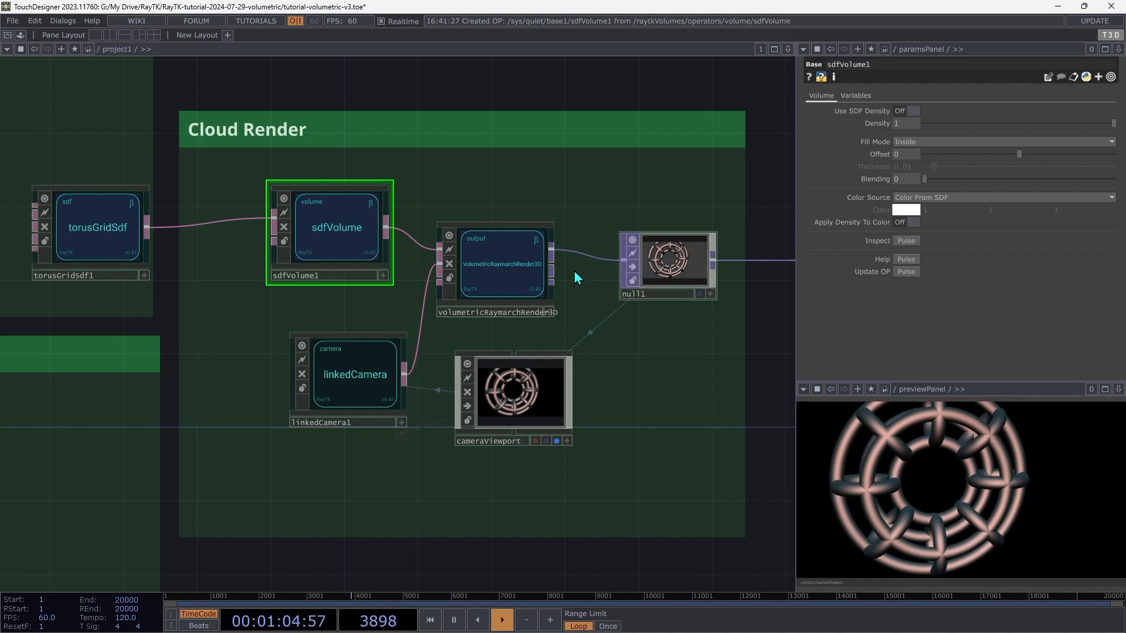
left_click(505, 275)
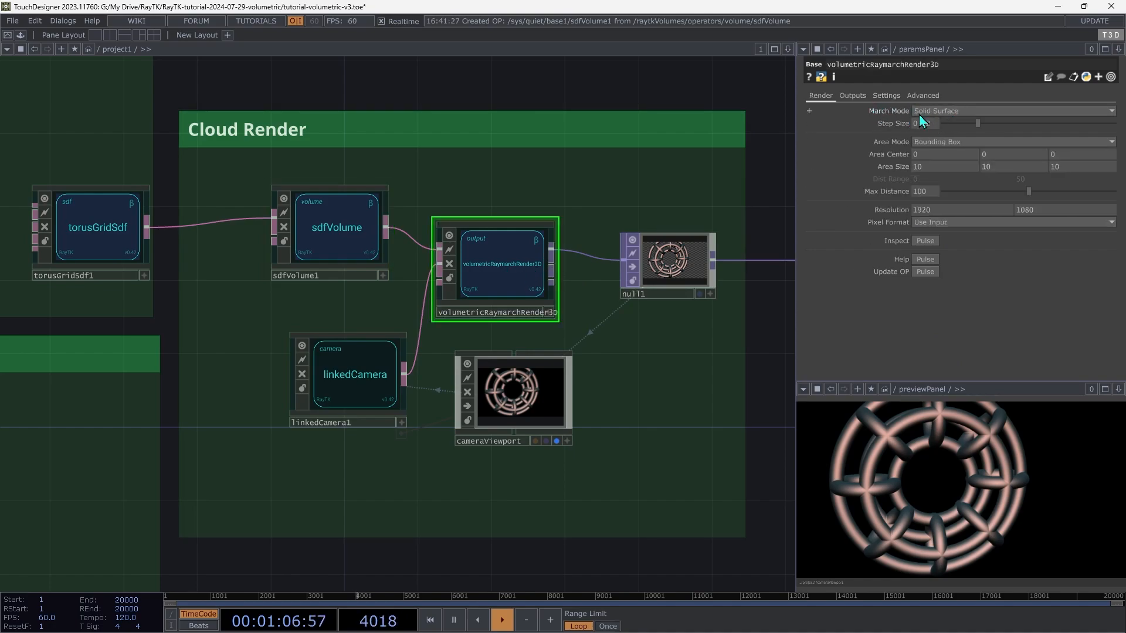
left_click(942, 113)
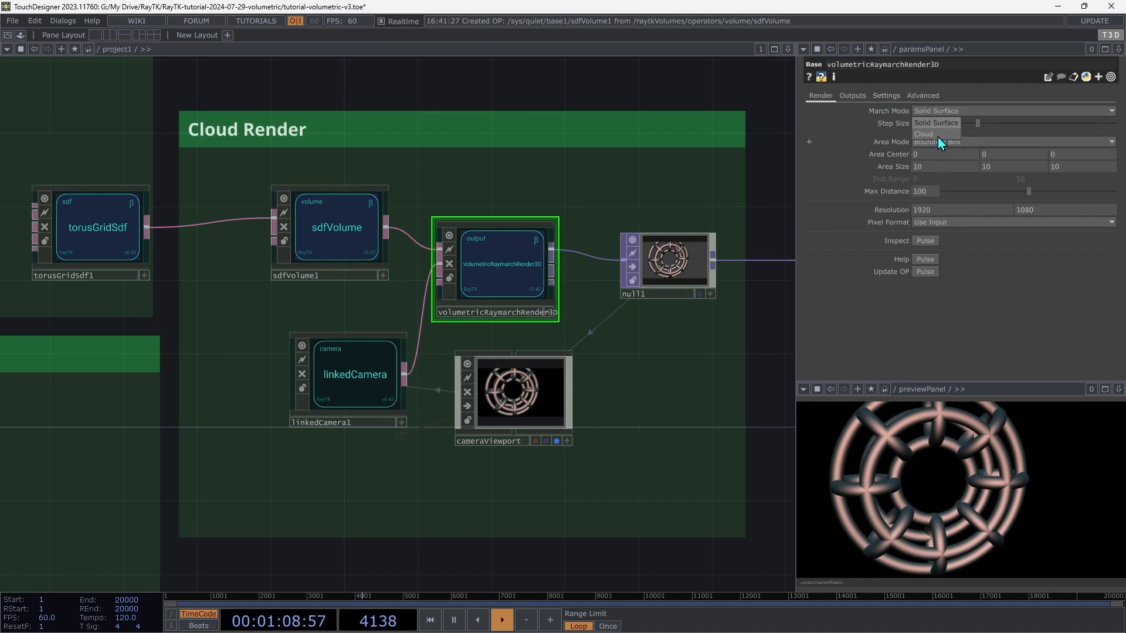
left_click(938, 135)
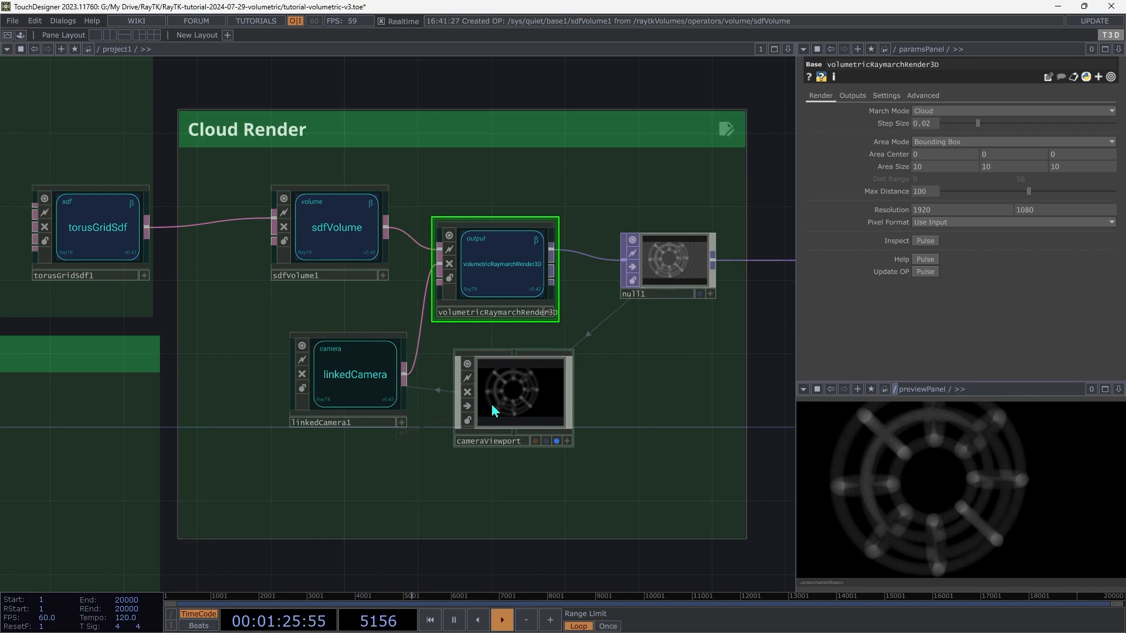
Set the torus grid's Radius to 1, Thickness to 0.4 and Bar Thickness to 0.15
left_click(90, 235)
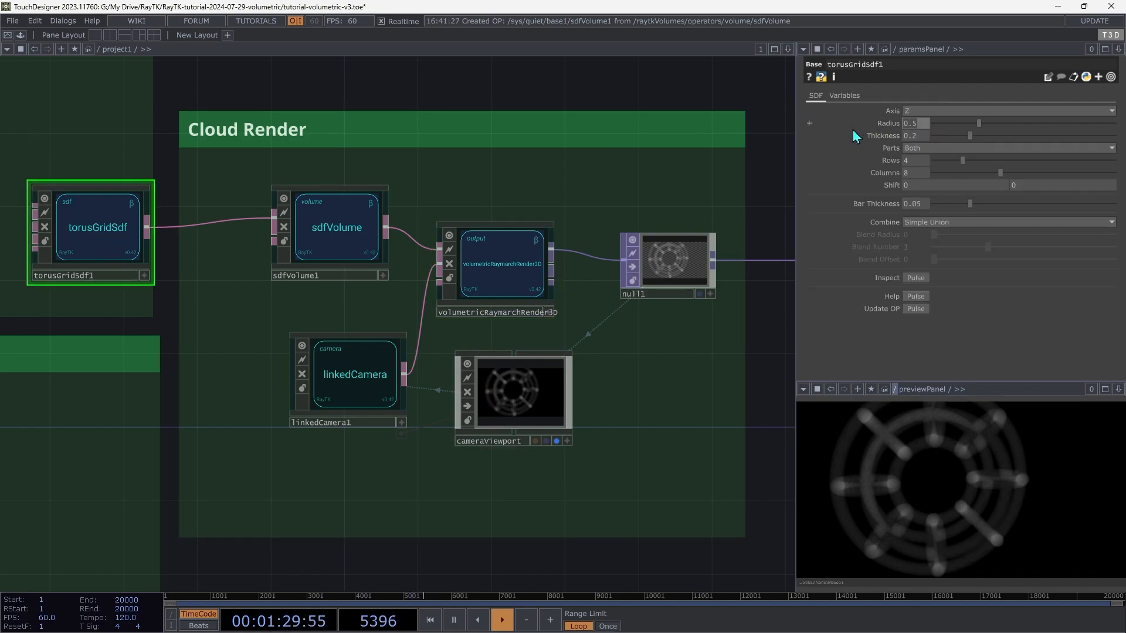
type("1")
key("Tab")
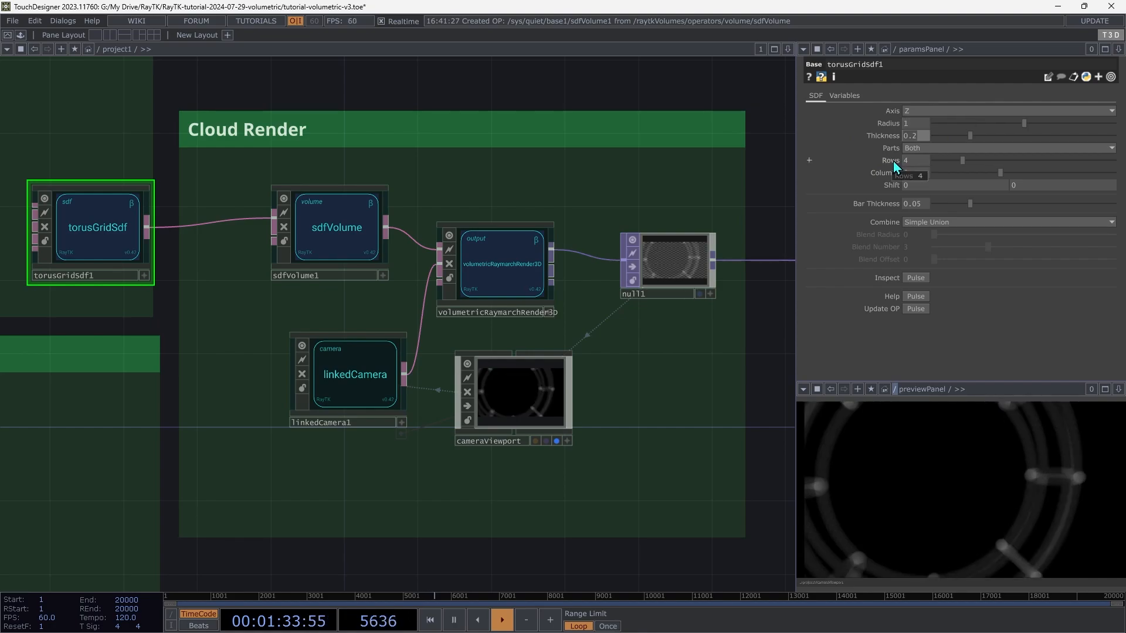
type("0.4")
key("Tab")
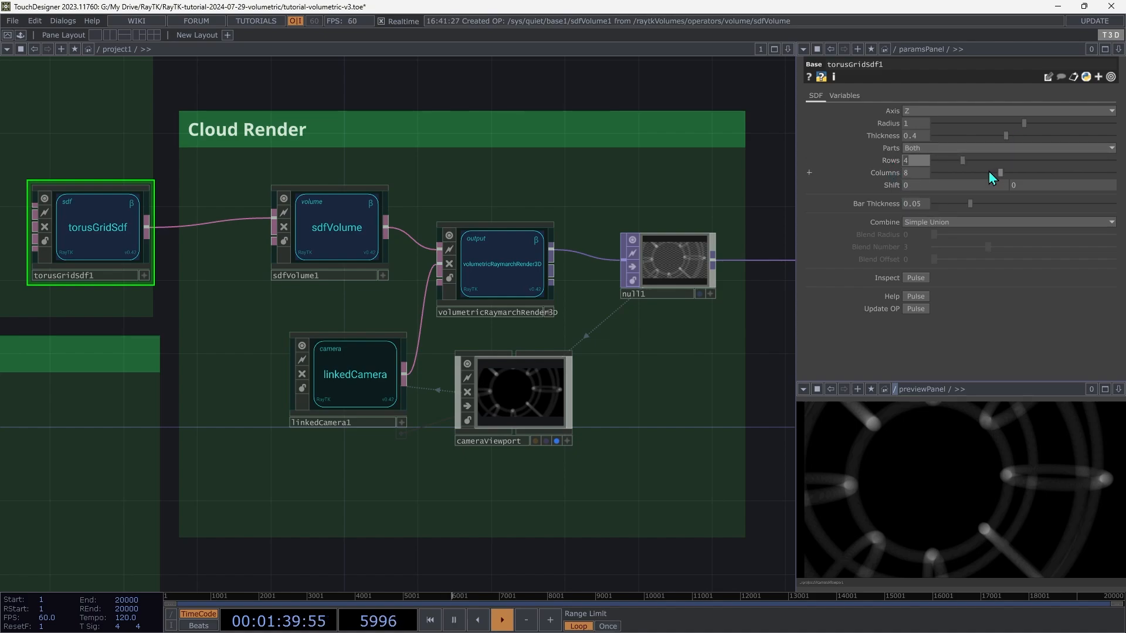
mouse_move(874, 203)
middle_mouse_down()
mouse_move(1009, 203)
mouse_move(877, 212)
middle_mouse_up()
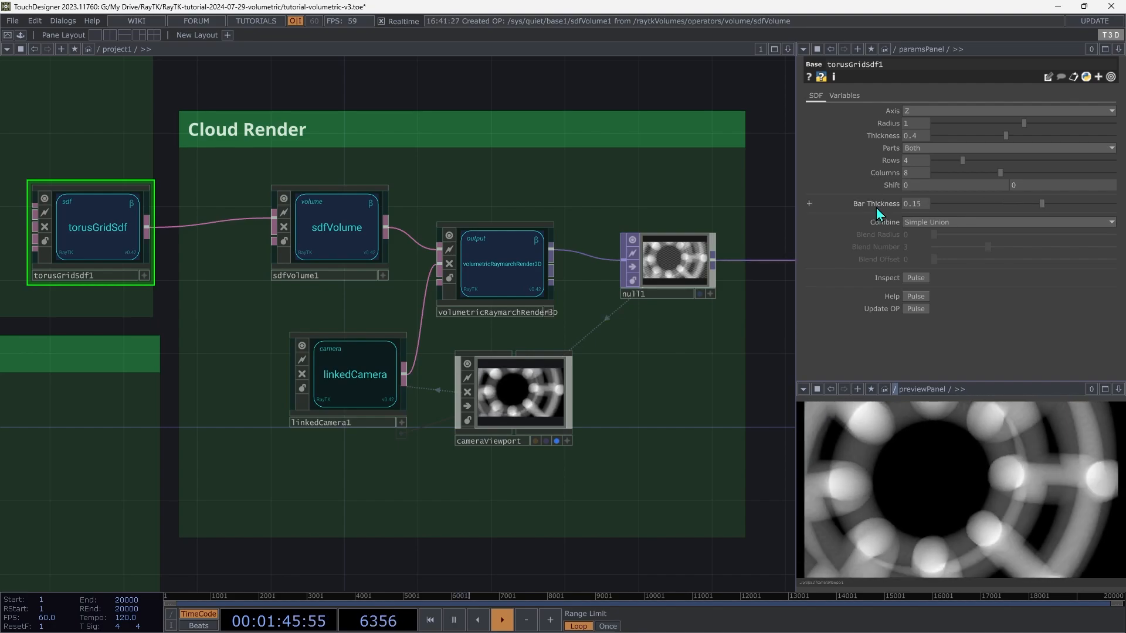
Move torusGridSdf1 into the right part of the SDF area
middle_click_drag(927, 496, 955, 586)
left_click_drag(999, 495, 1000, 522)
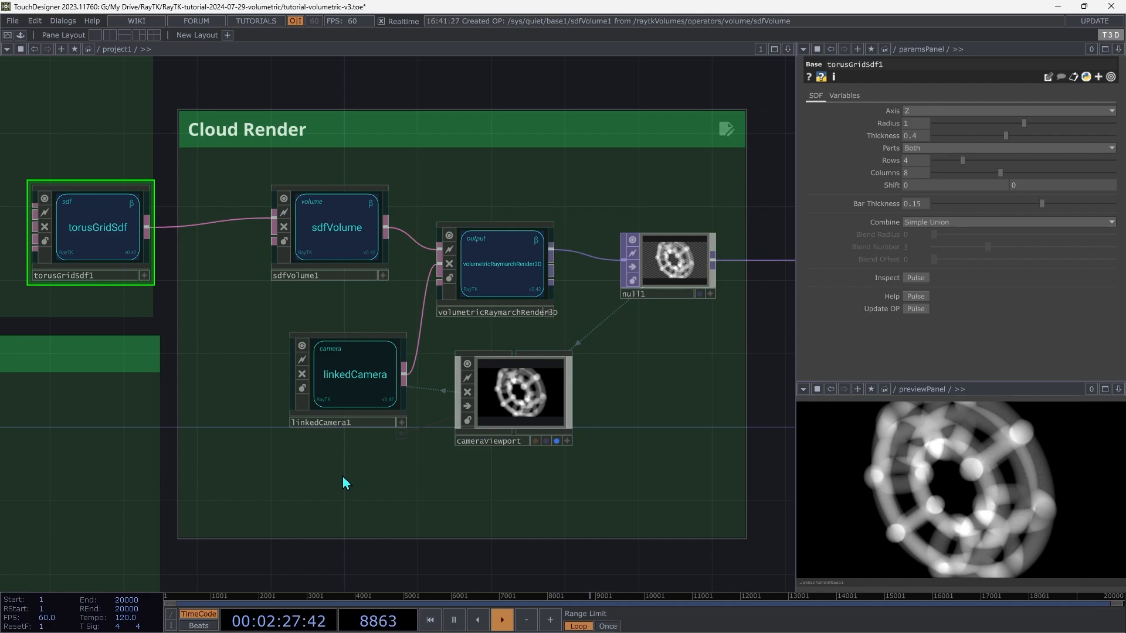
key("h")
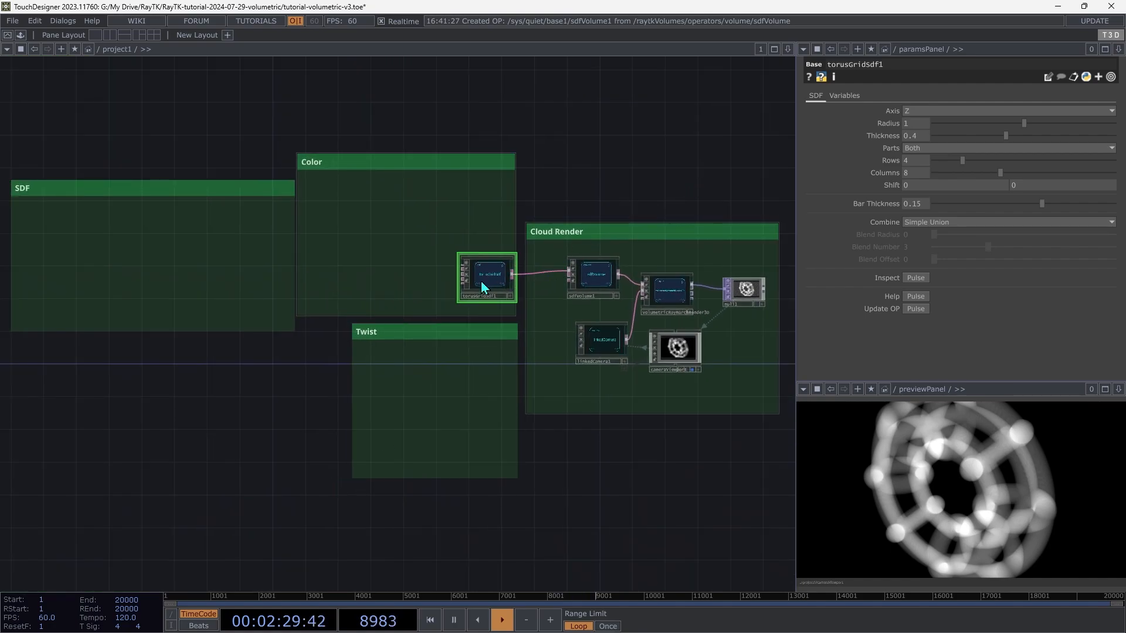
mouse_move(482, 287)
left_mouse_down()
mouse_move(407, 249)
mouse_move(209, 242)
mouse_move(249, 249)
left_mouse_up()
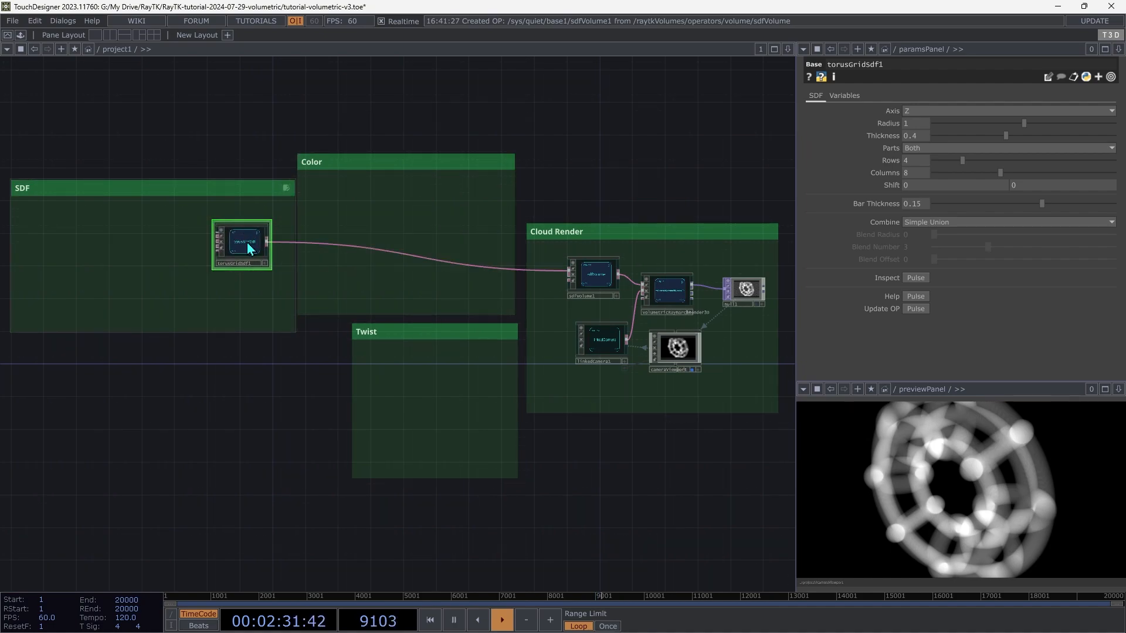
scroll(248, 248, "up", 5)
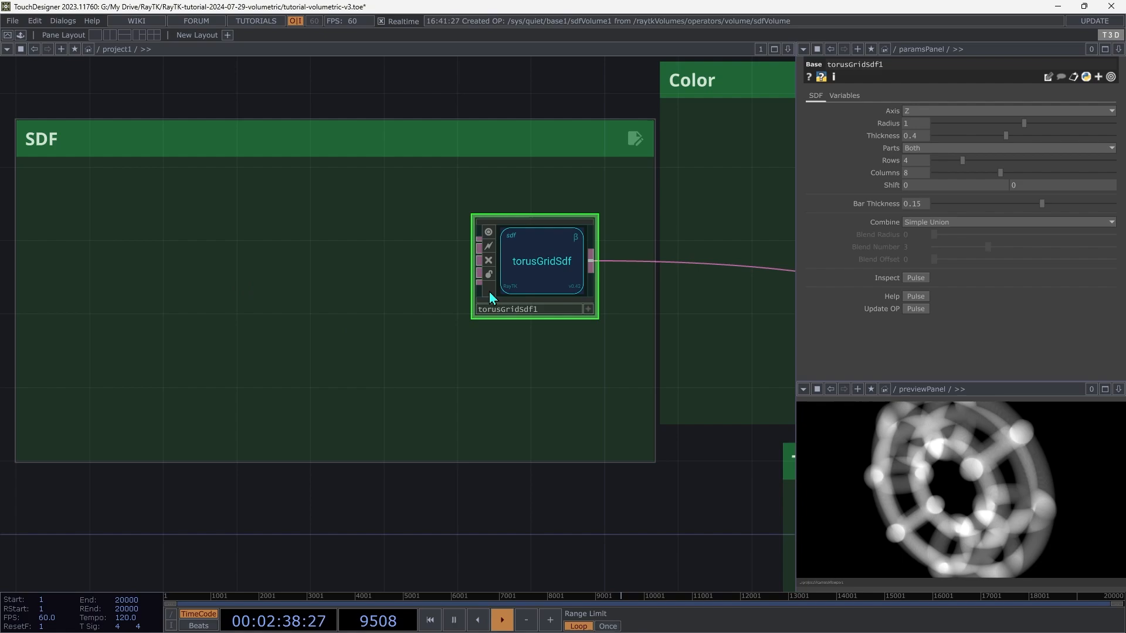
Create a reference to the torus grid's Normalized Angle (0-1) variable and place it at the left end of the SDF area
right_click(231, 323)
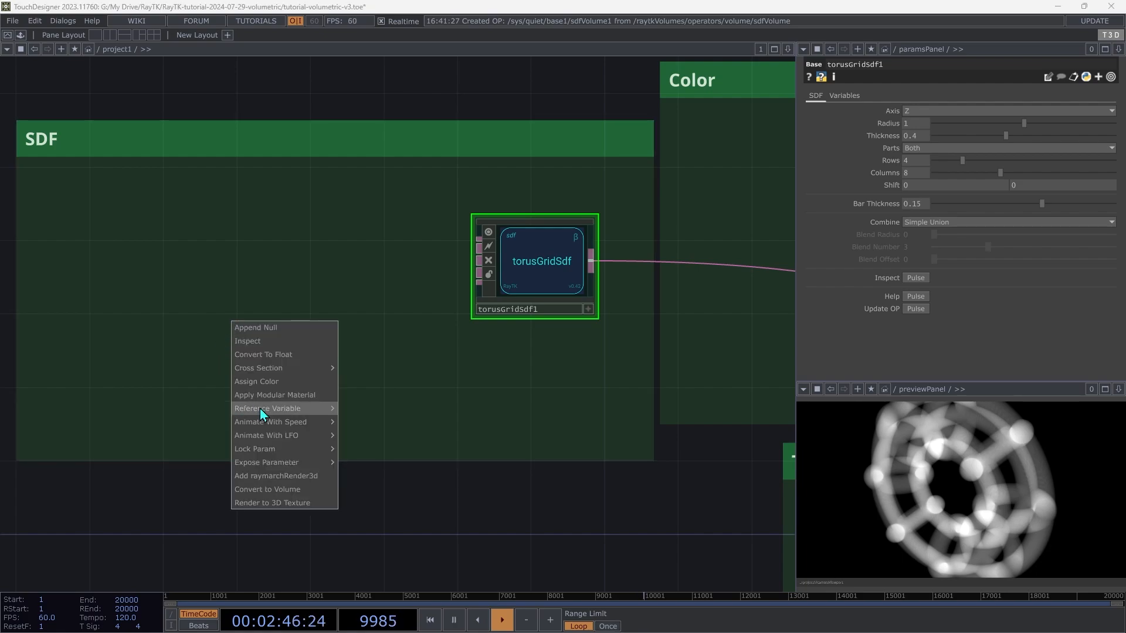
mouse_move(262, 410)
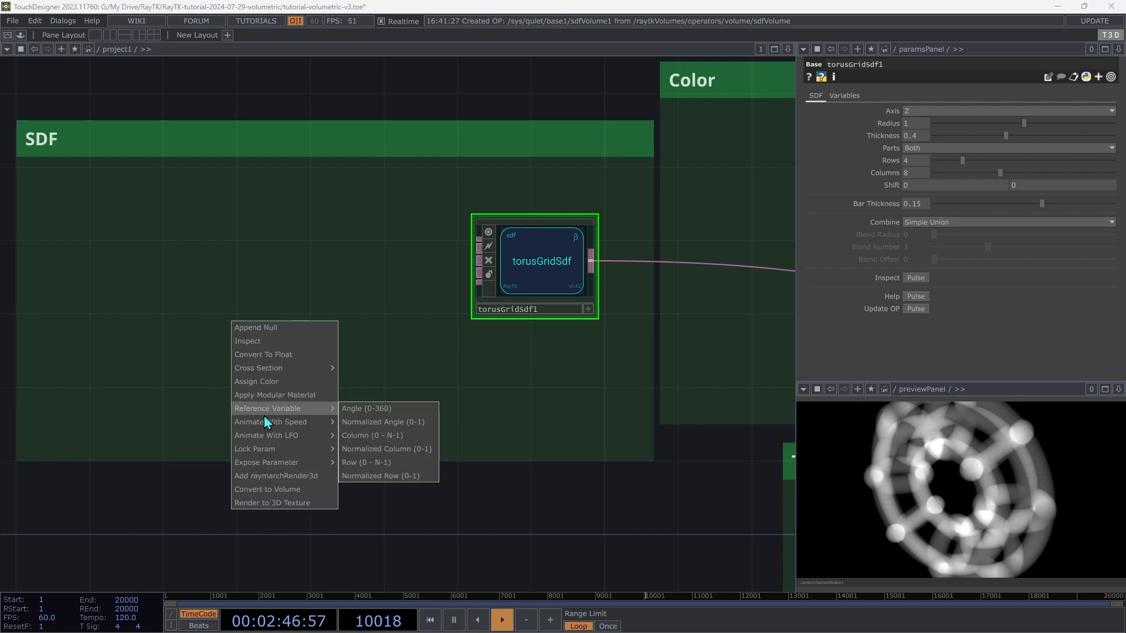
left_click(404, 430)
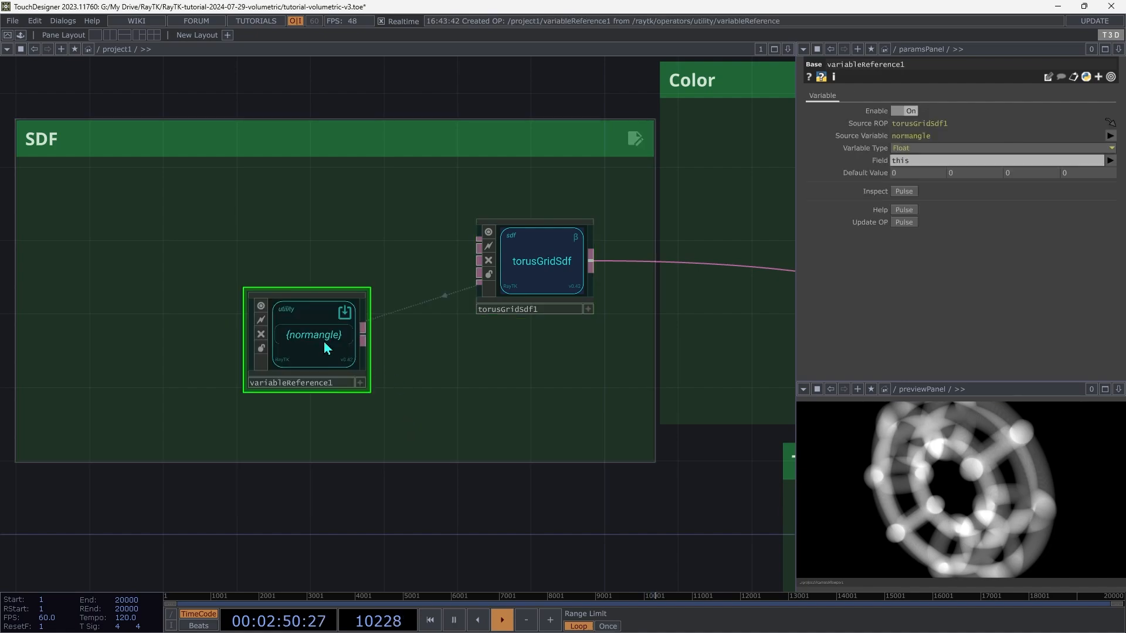
left_click(145, 289)
left_click_drag(145, 288, 129, 292)
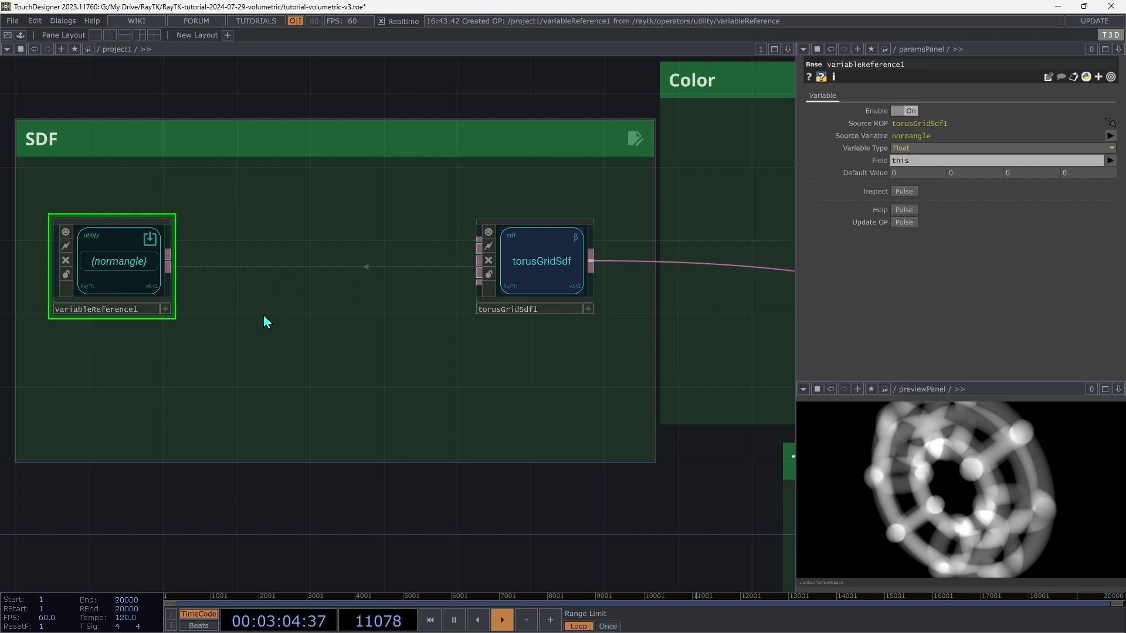
Place a waveField operator beside the normalized angle reference and connect the reference to its Coordinate Field input
key("alt+r")
type("wavef")
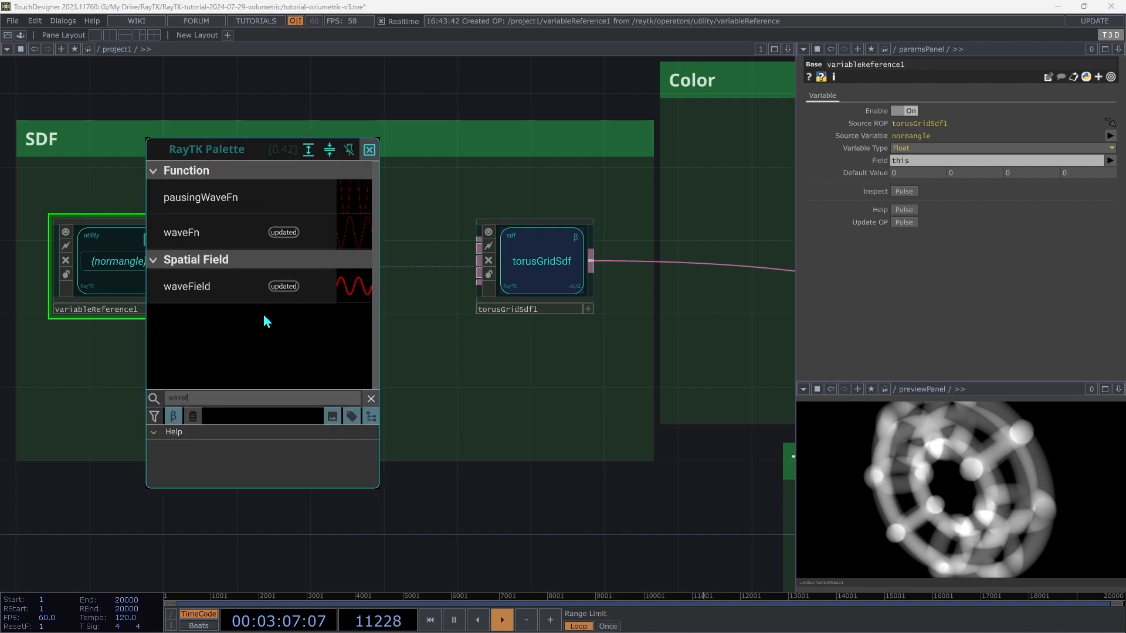
left_click(184, 289)
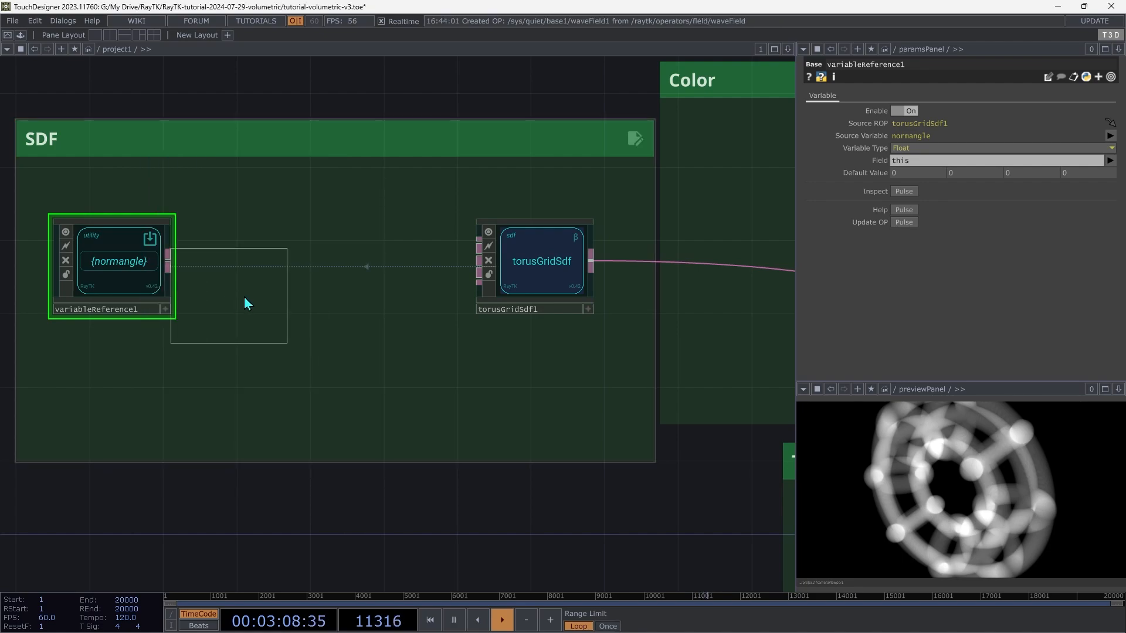
left_click(277, 278)
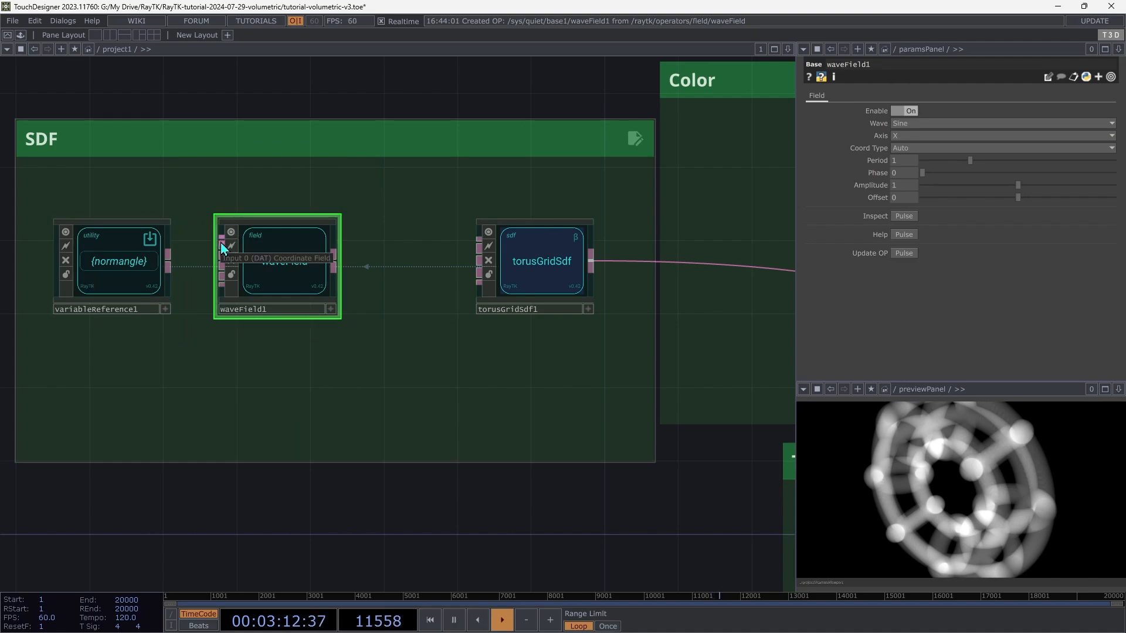
left_click_drag(220, 241, 169, 261)
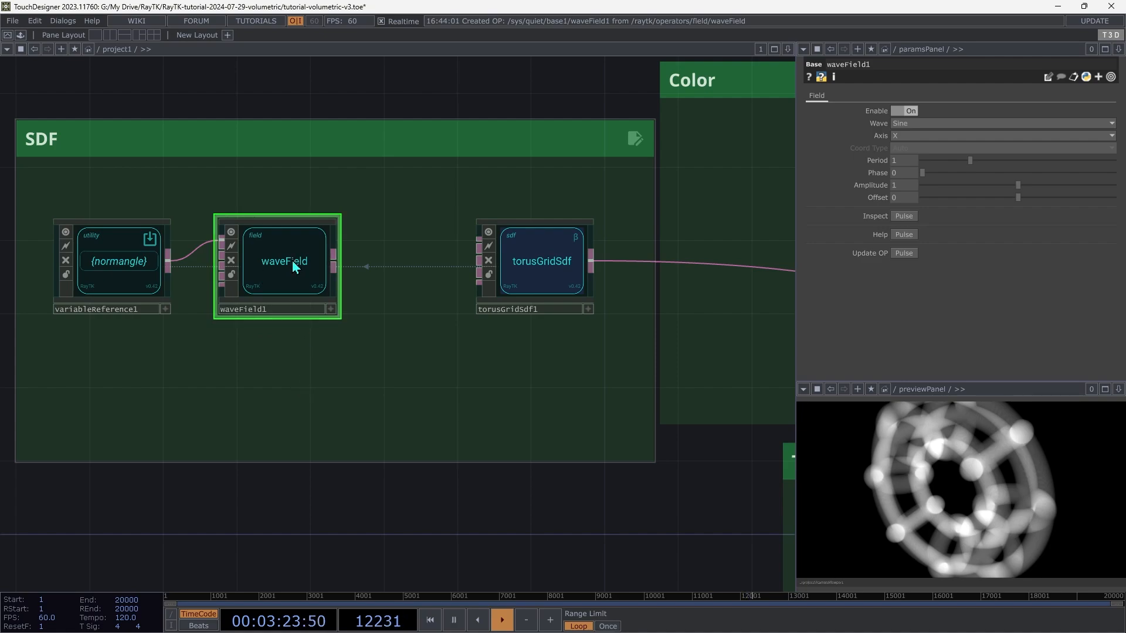
Lock the wave field's Wave parameter and connect waveField1 to the Thickness Field input of torusGridSdf1
right_click(373, 337)
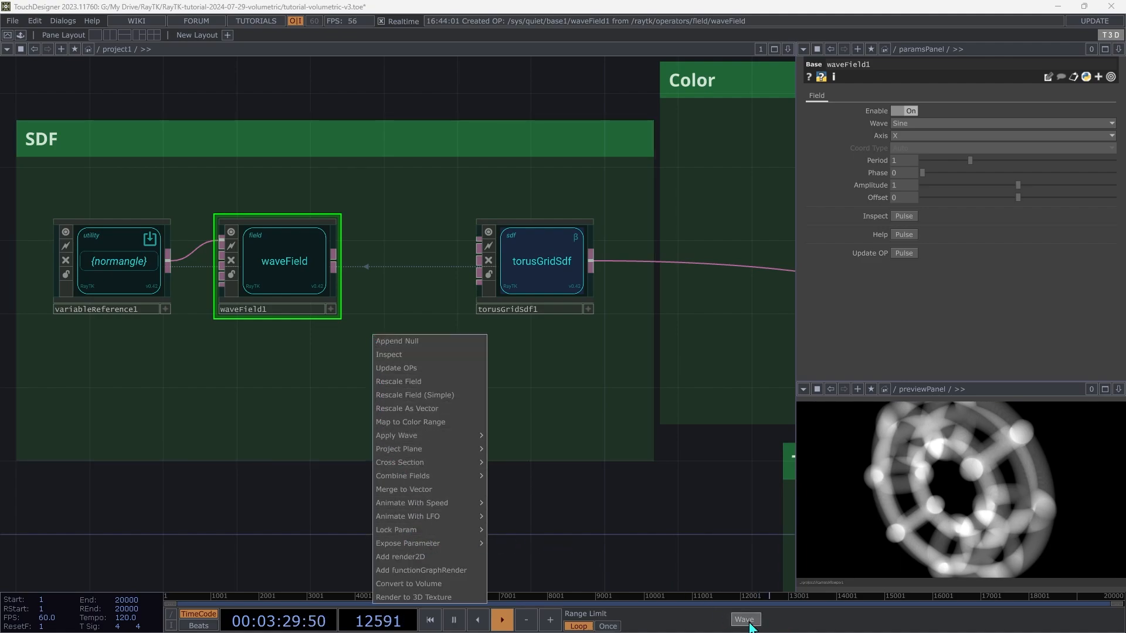
left_click(749, 622)
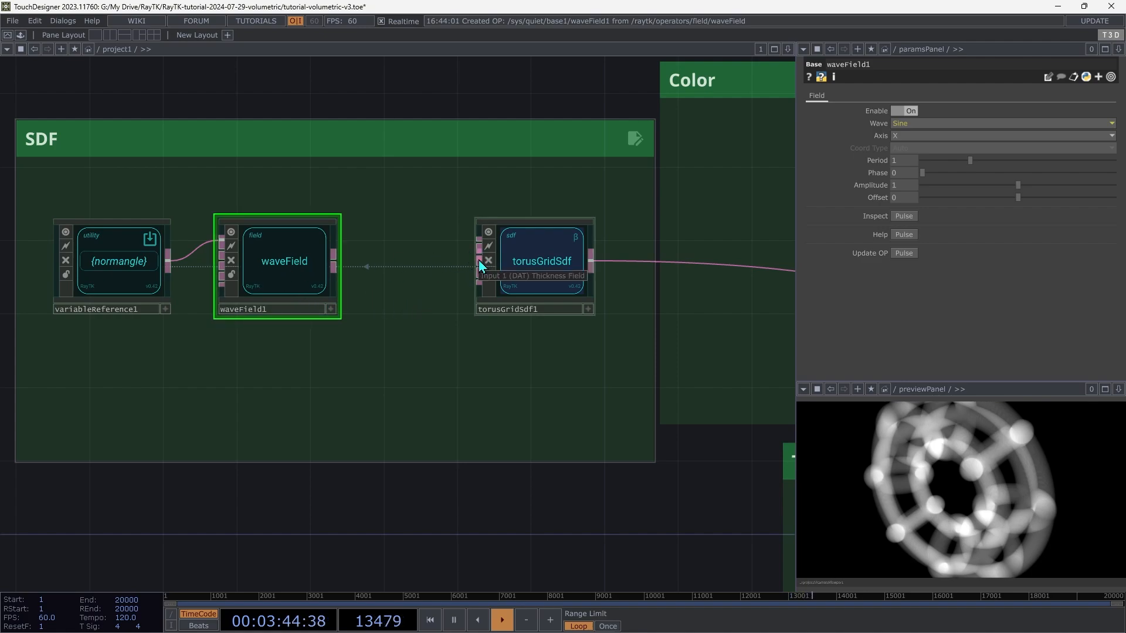
left_click_drag(478, 260, 362, 282)
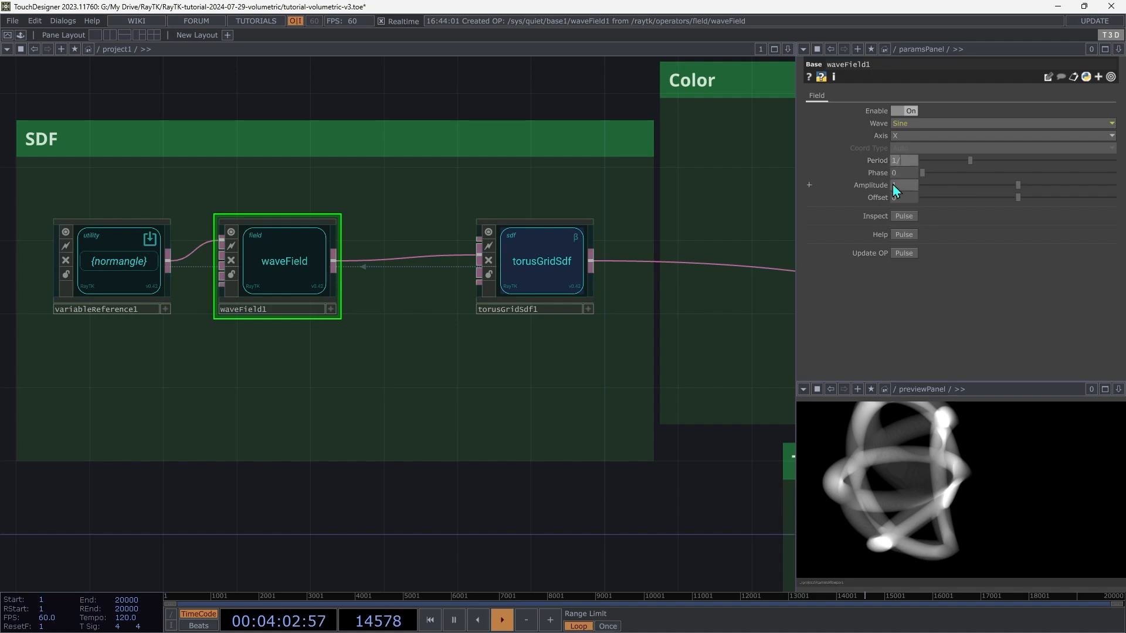
Set the wave field's Period to 1/3 and its Amplitude to 0.27
type("3")
key("Tab")
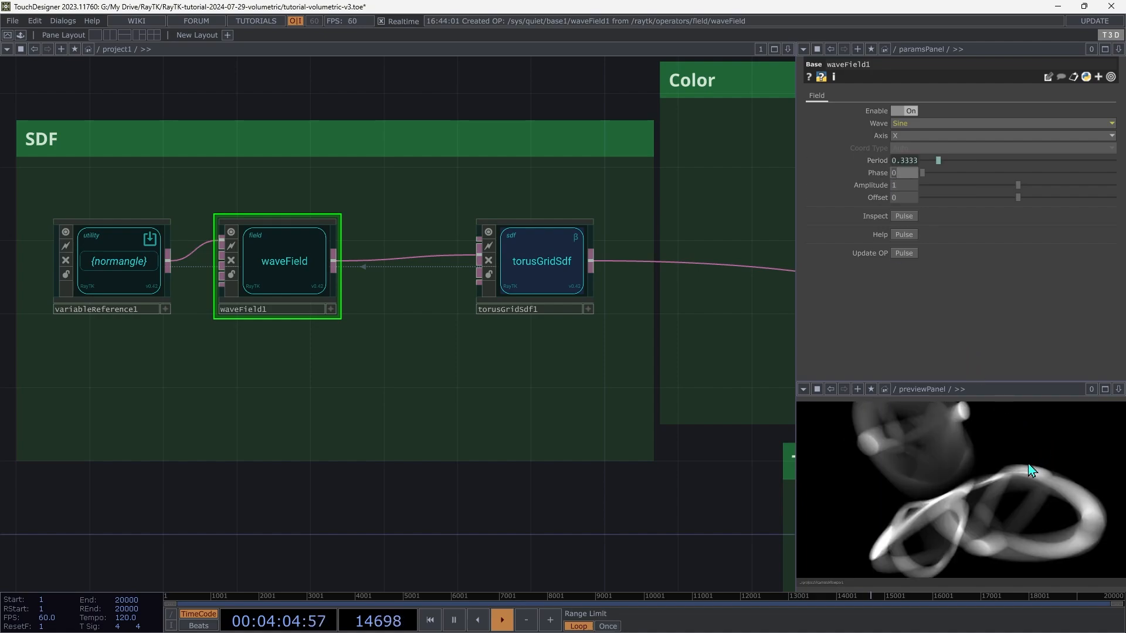
left_click_drag(987, 505, 1023, 459)
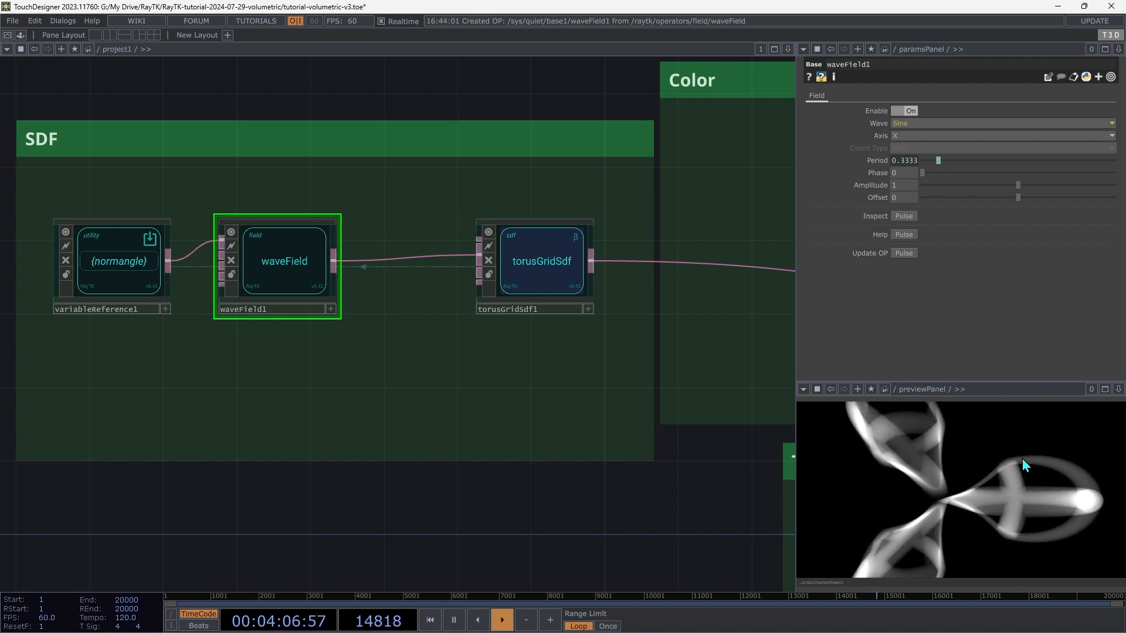
middle_click_drag(1022, 458, 1014, 537)
mouse_move(1015, 524)
right_mouse_down()
mouse_move(976, 523)
mouse_move(1007, 537)
right_mouse_up()
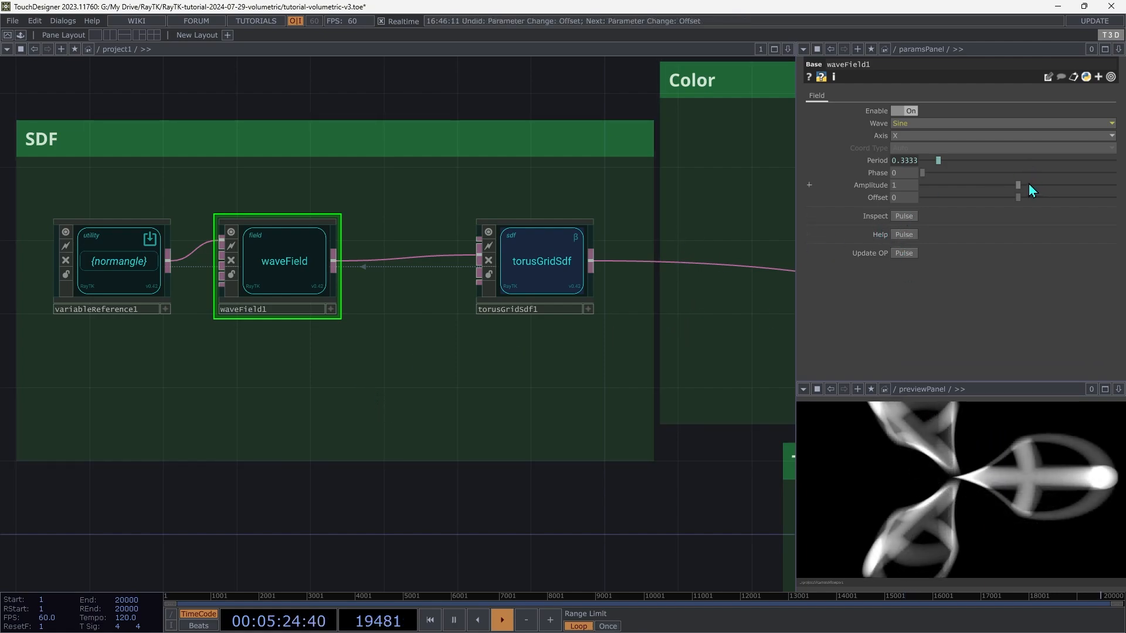
left_click_drag(1015, 187, 948, 196)
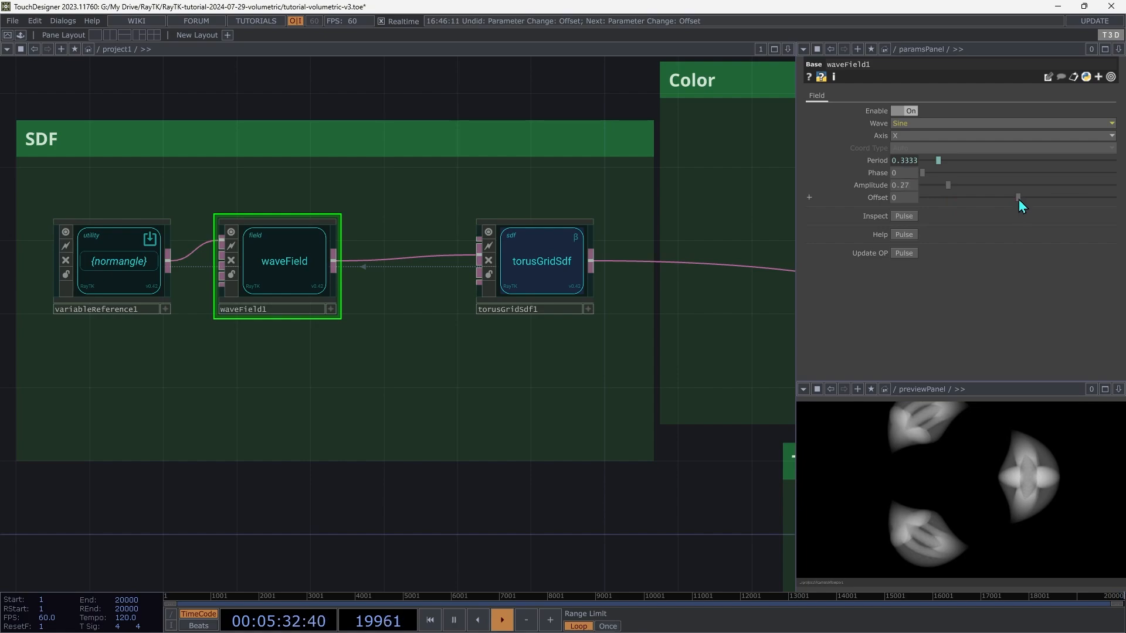
Set the wave field's Offset to 0.246 and its Phase to 0.003
left_click_drag(1019, 200, 1042, 198)
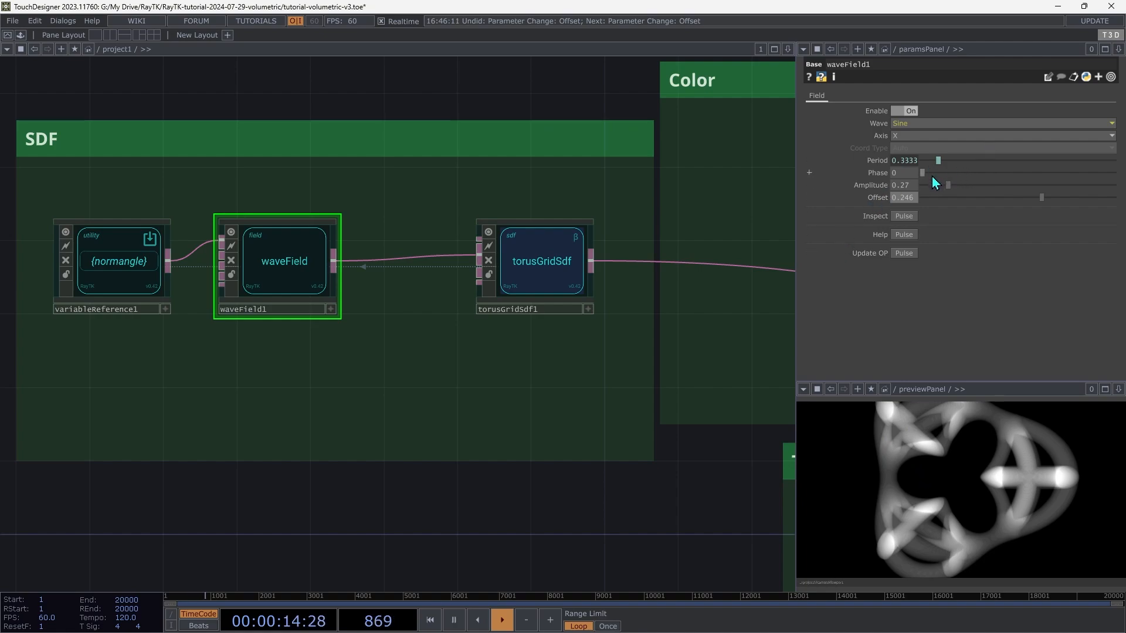
left_click_drag(924, 175, 1046, 192)
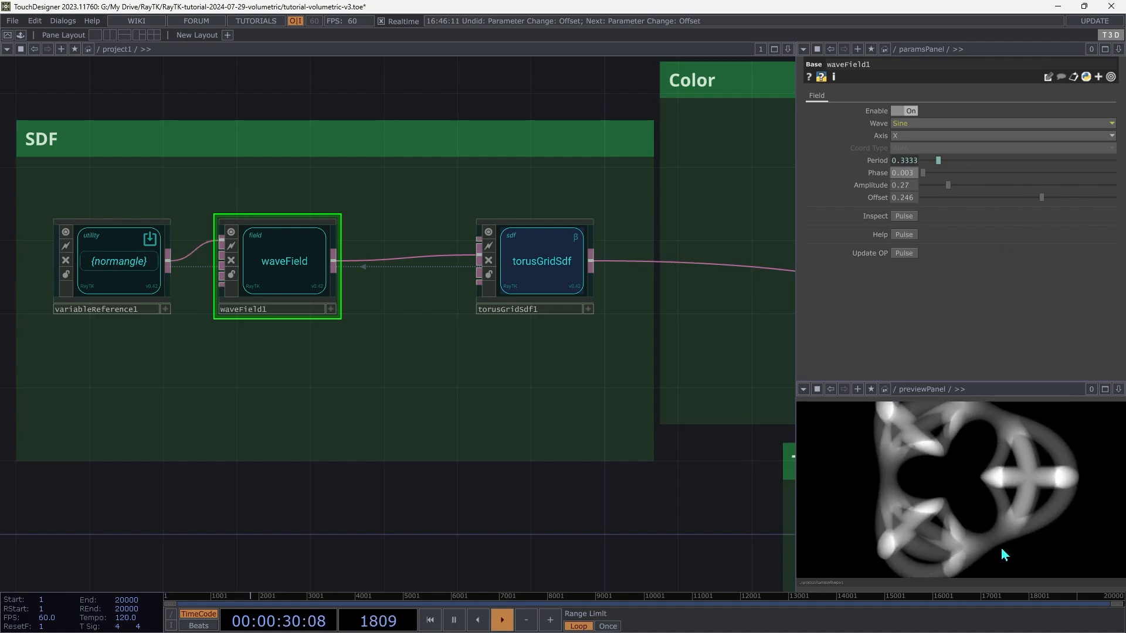
left_click_drag(1001, 548, 1018, 505)
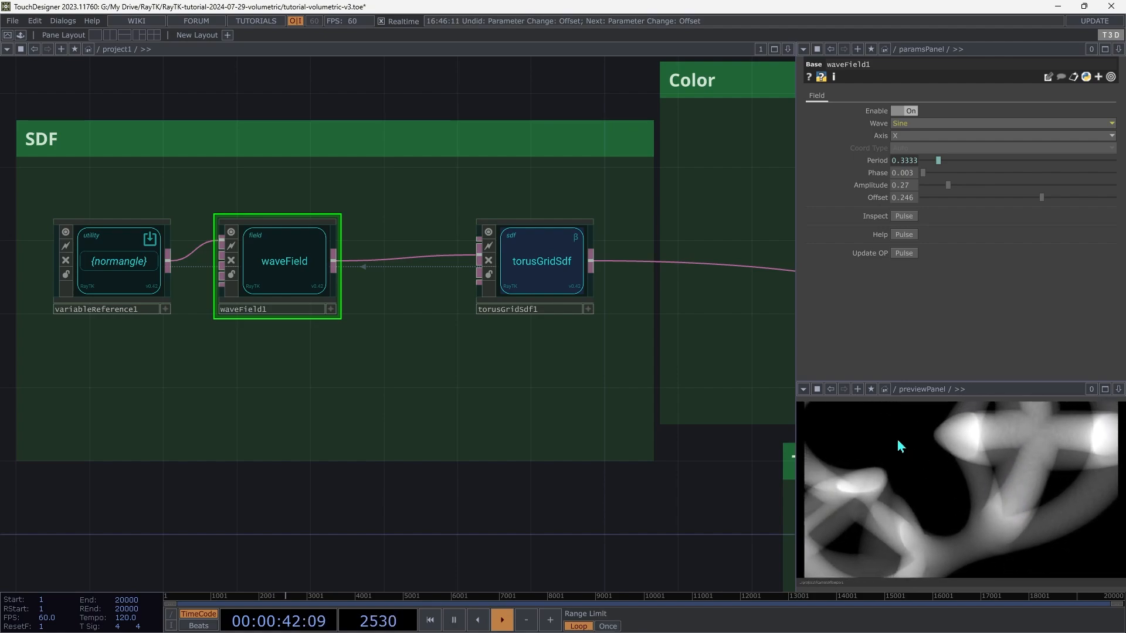
mouse_move(940, 515)
left_mouse_down()
mouse_move(910, 502)
mouse_move(937, 512)
left_mouse_up()
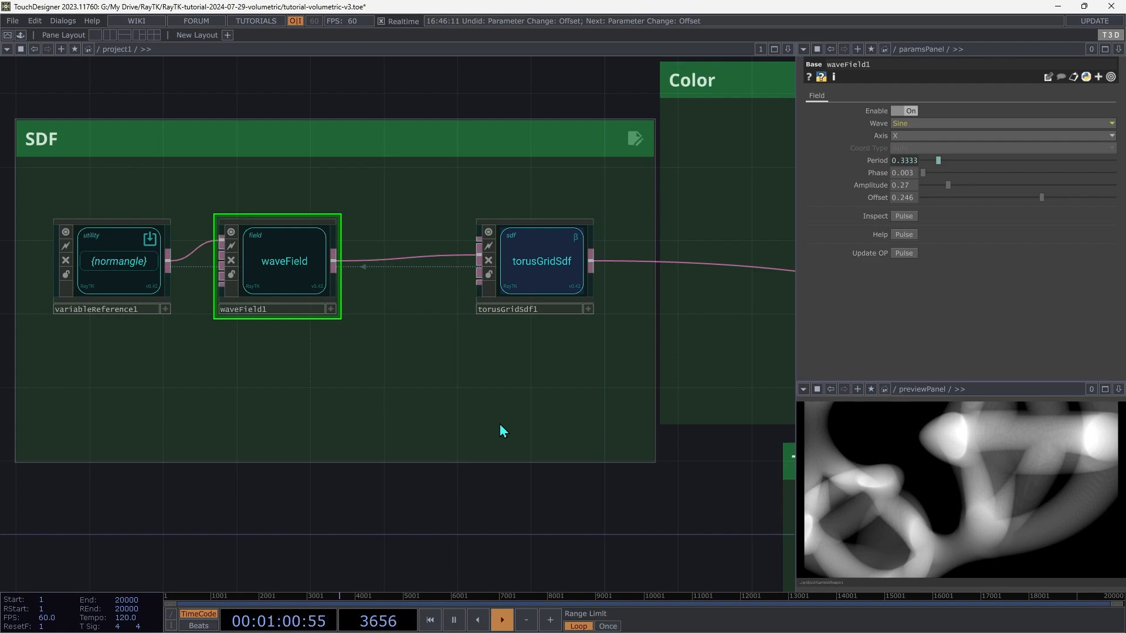
Try Step Size values of 0.0983 and 0.0073 on the volumetric raymarch render, checking the preview from another angle
left_click_drag(499, 424, 415, 404)
left_click(494, 265)
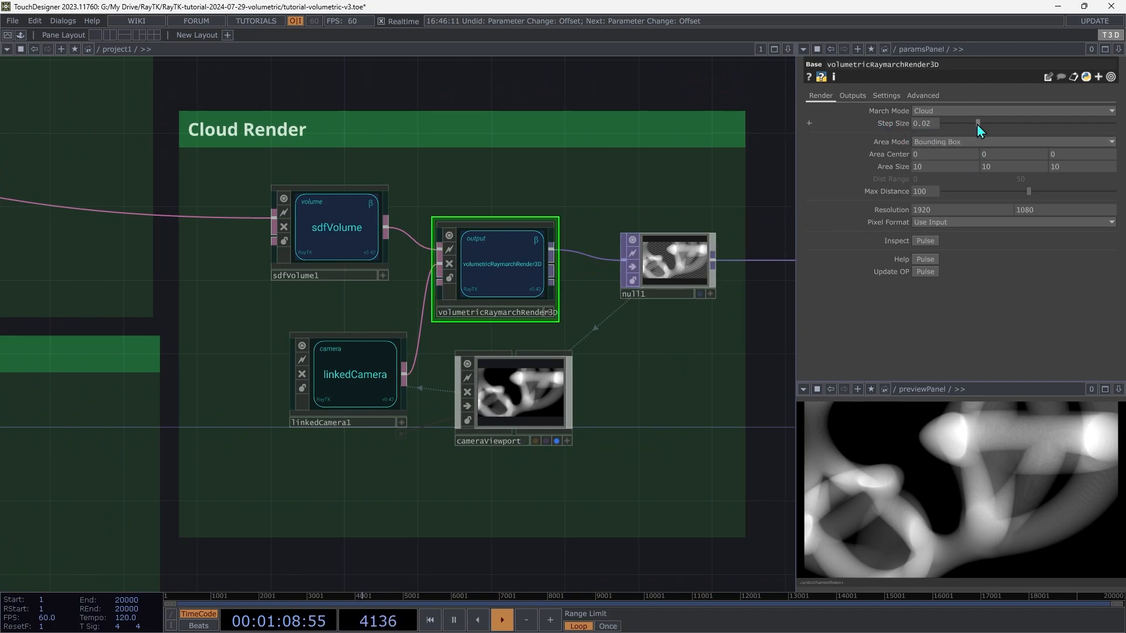
left_click_drag(977, 125, 1112, 121)
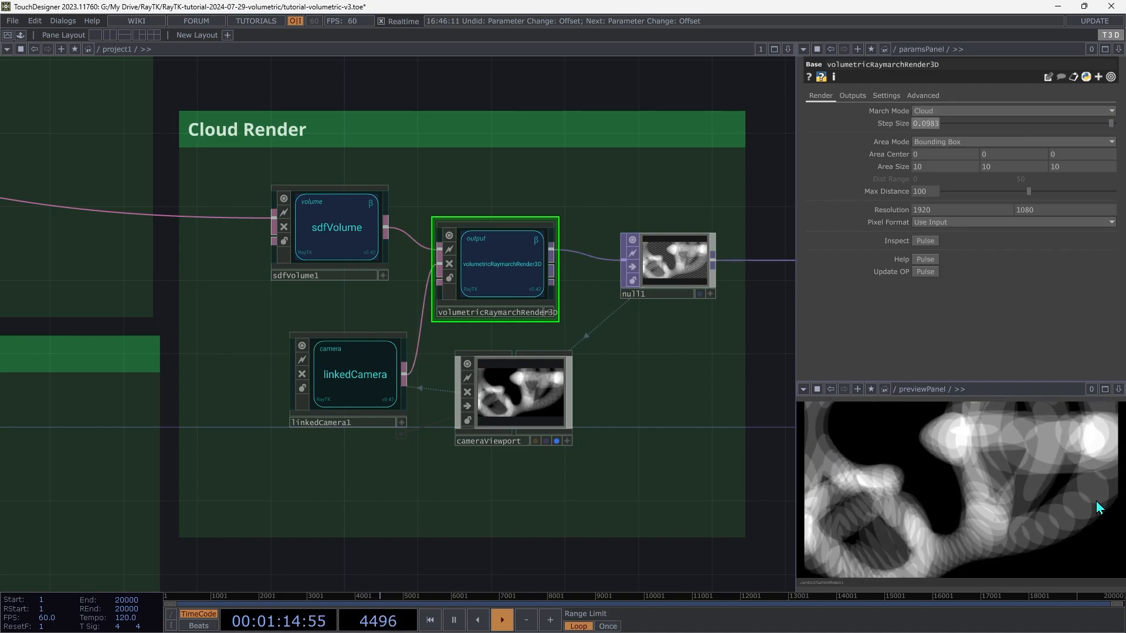
left_click_drag(1074, 492, 1038, 510)
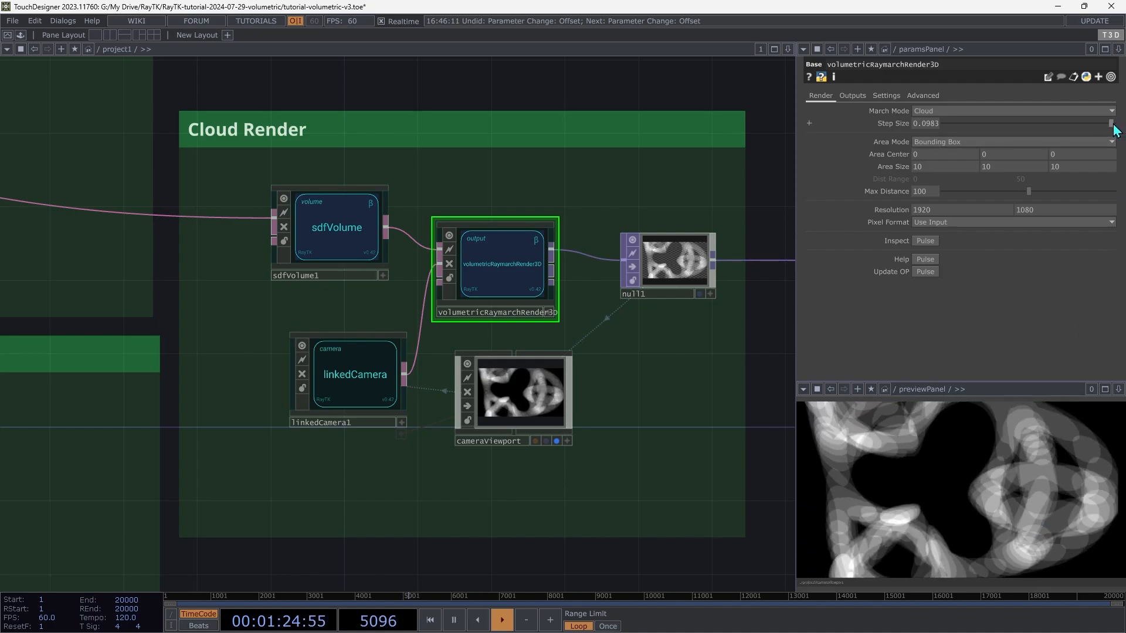
left_click_drag(1114, 128, 957, 135)
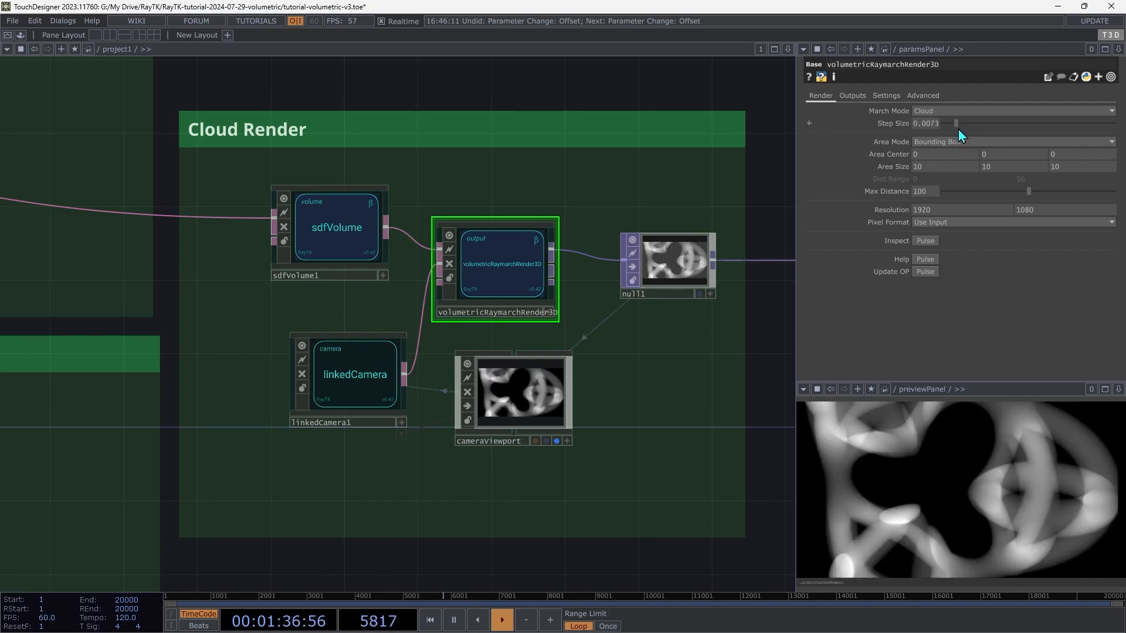
left_click_drag(956, 130, 958, 126)
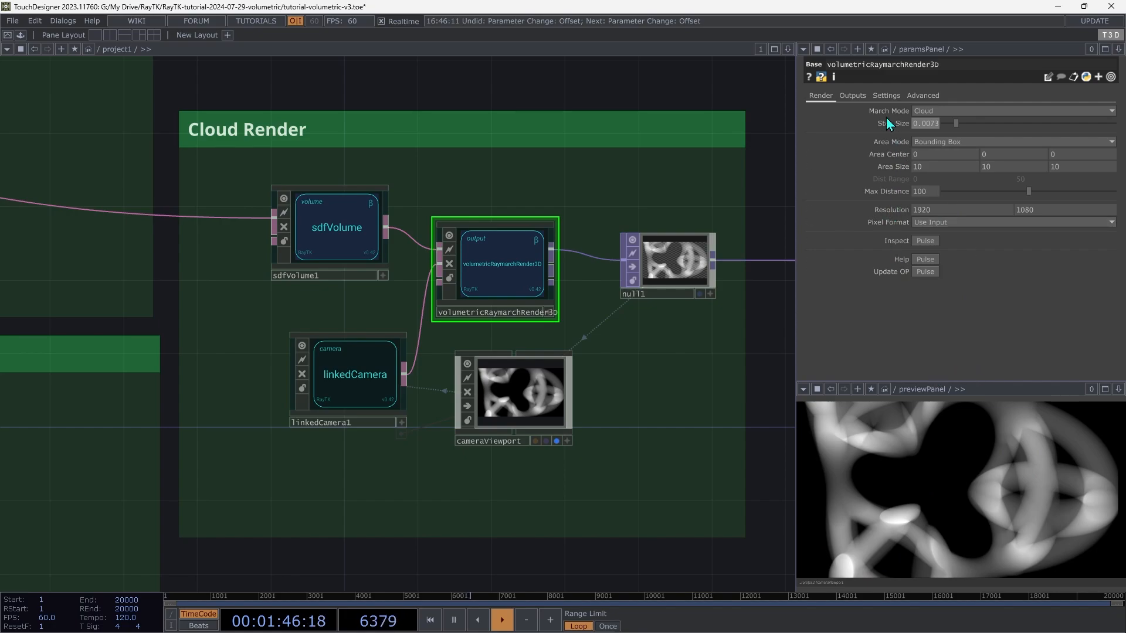
Set the volumetric raymarch render's Step Size to 0.05 and orbit the preview to check the banding
left_click(885, 95)
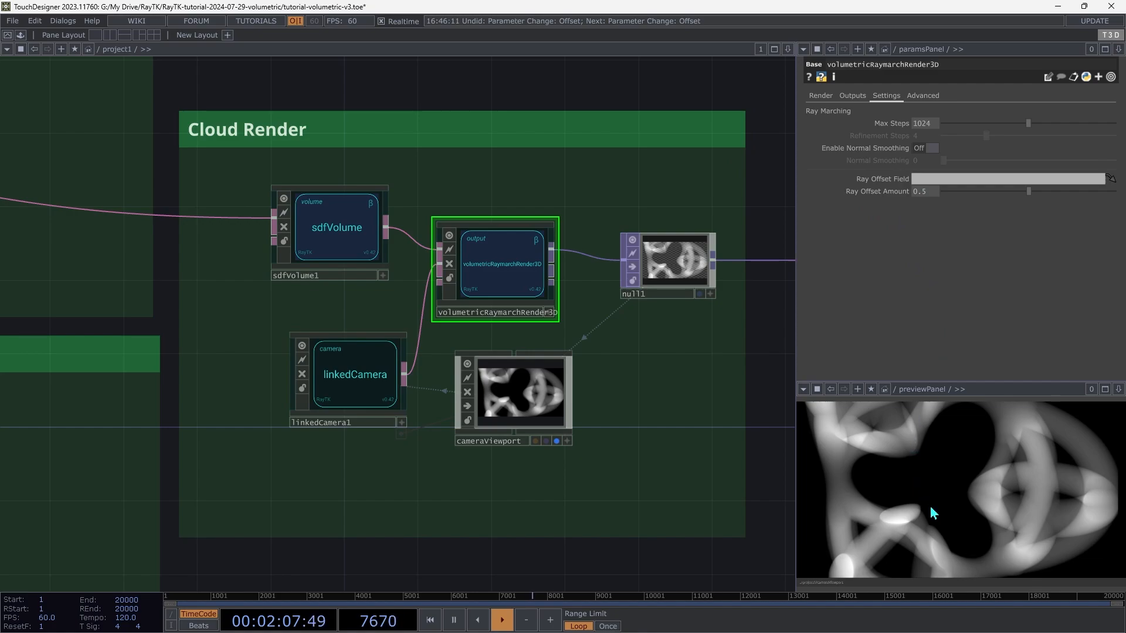
left_click(821, 96)
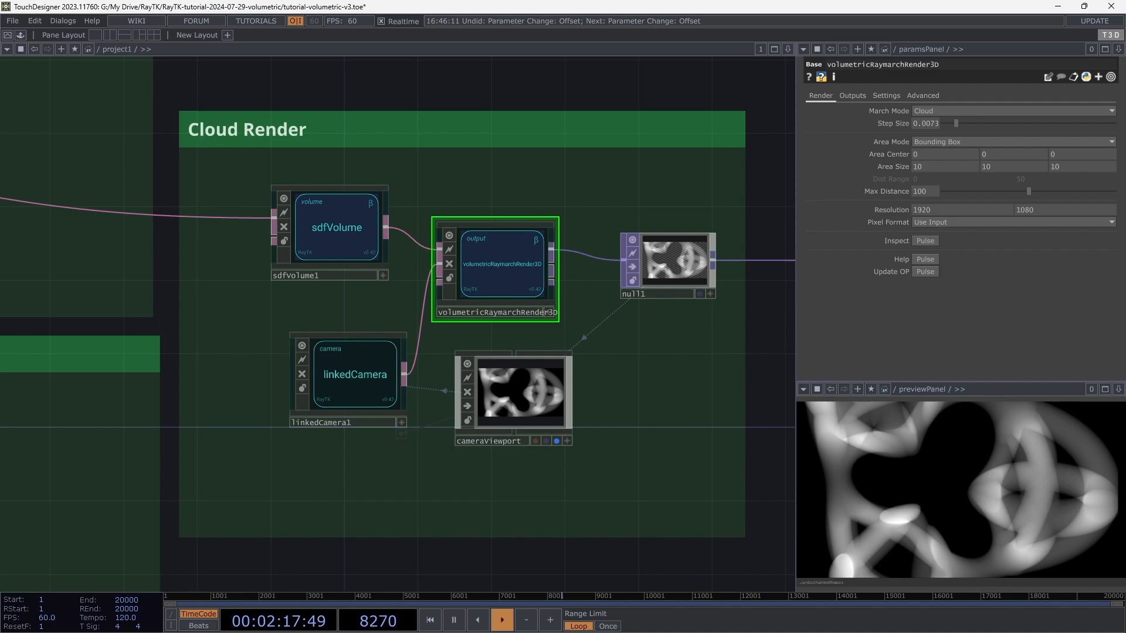
left_click(924, 127)
type("0.05")
key("Return")
left_click_drag(994, 521, 1046, 483)
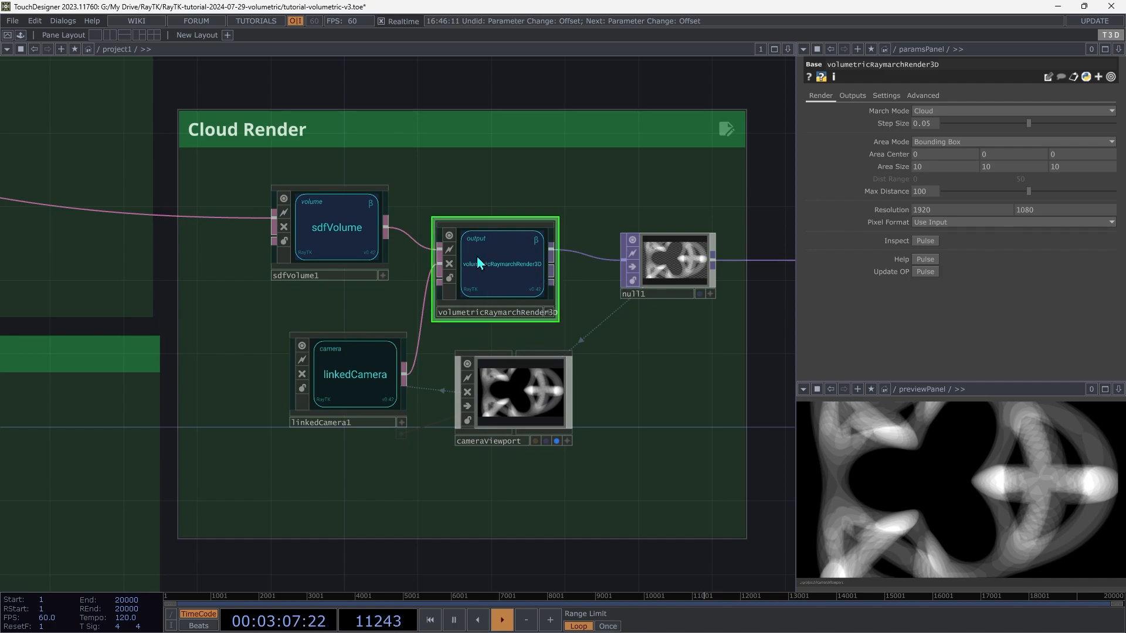
Shift all the operators in the Cloud Render area down to free space above the volumetric raymarch render
left_click(884, 97)
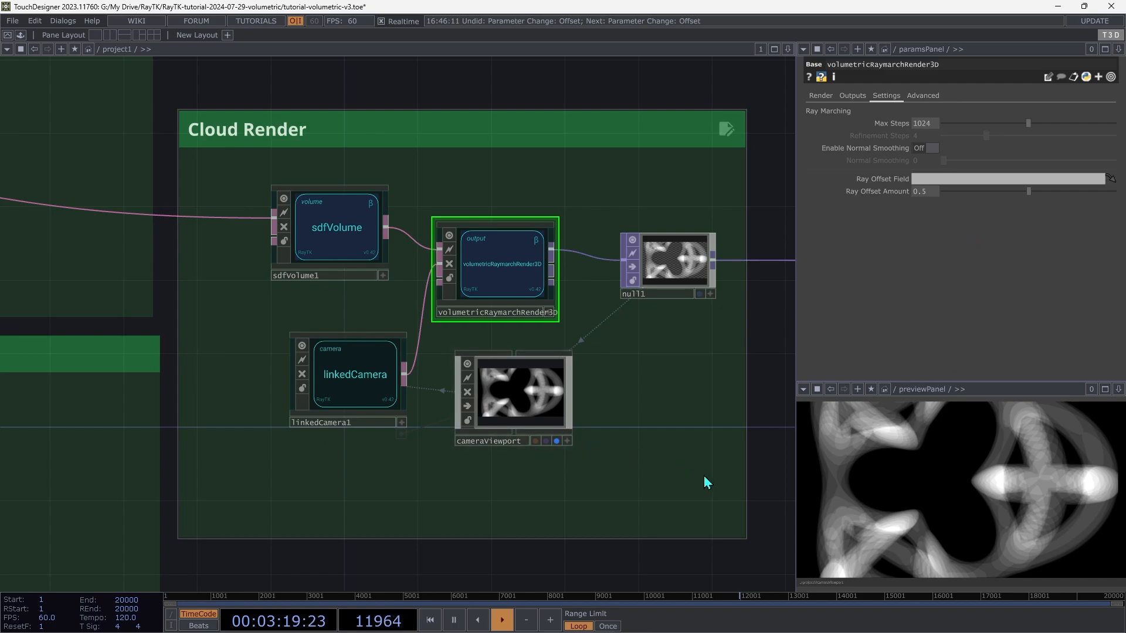
left_click_drag(697, 474, 333, 296)
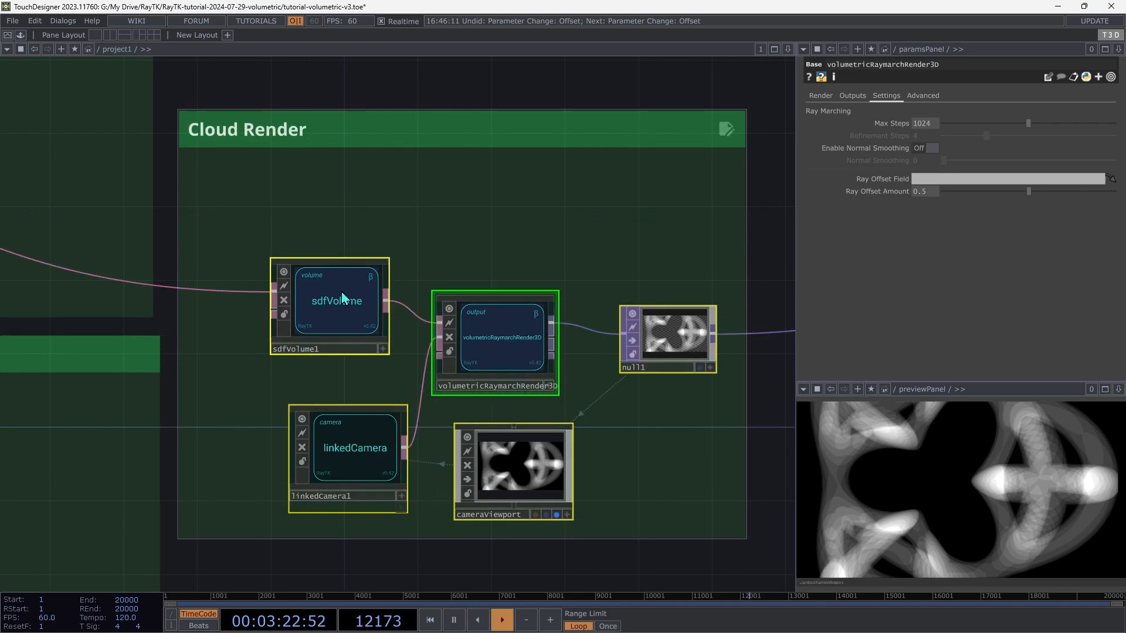
left_click(493, 240)
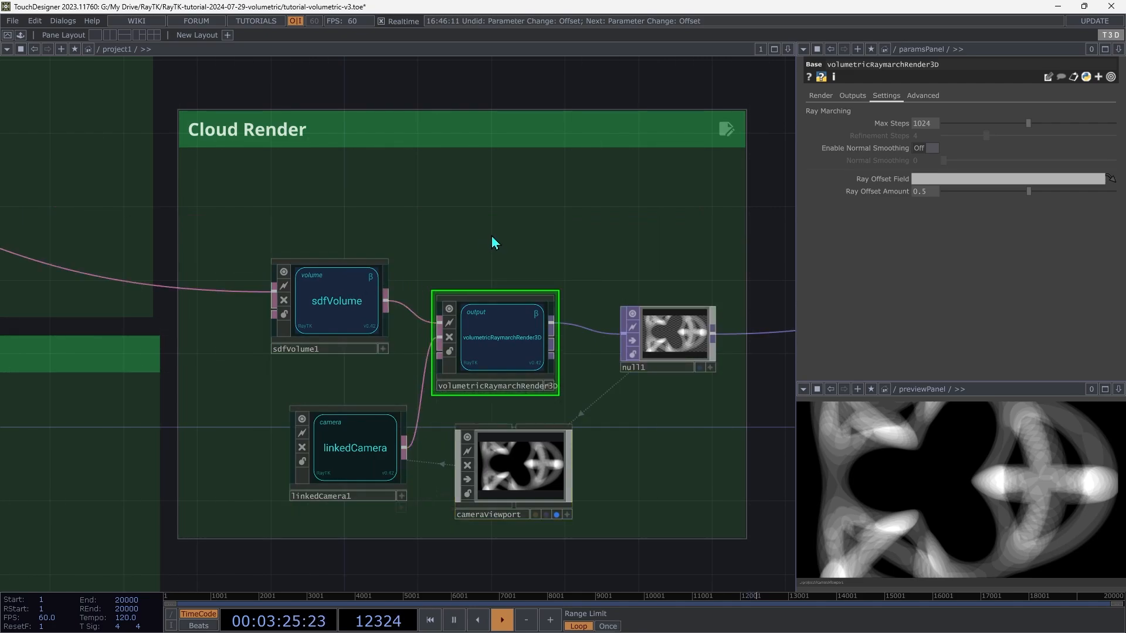
Place a noiseField operator above the volumetric raymarch render and assign it as the render's Ray Offset Field
key("alt+r")
type("noi")
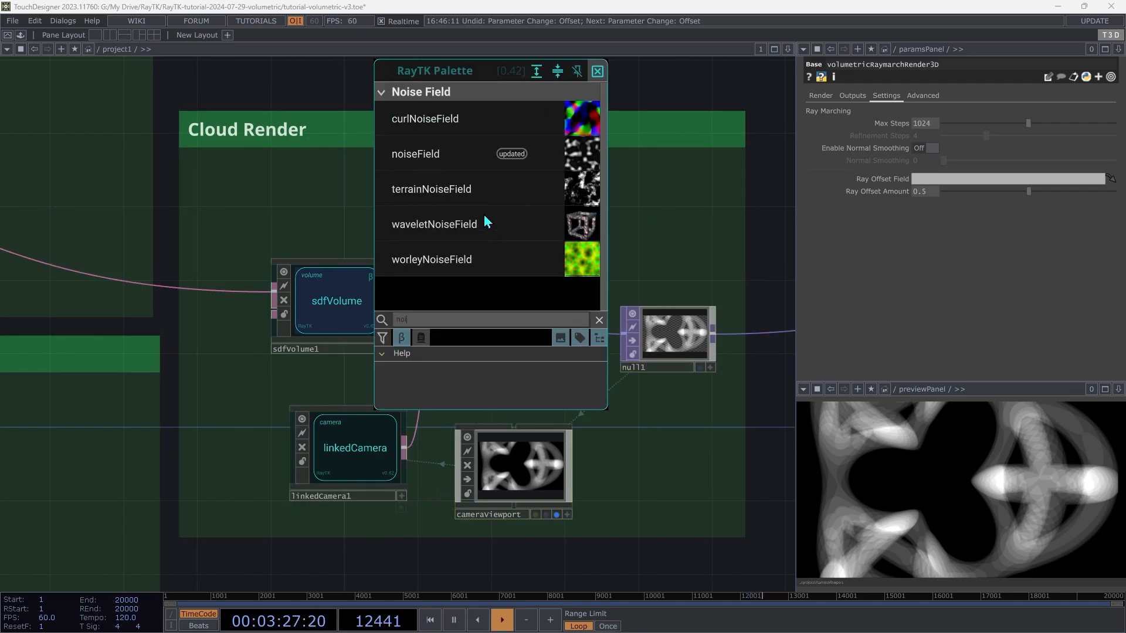
left_click(460, 155)
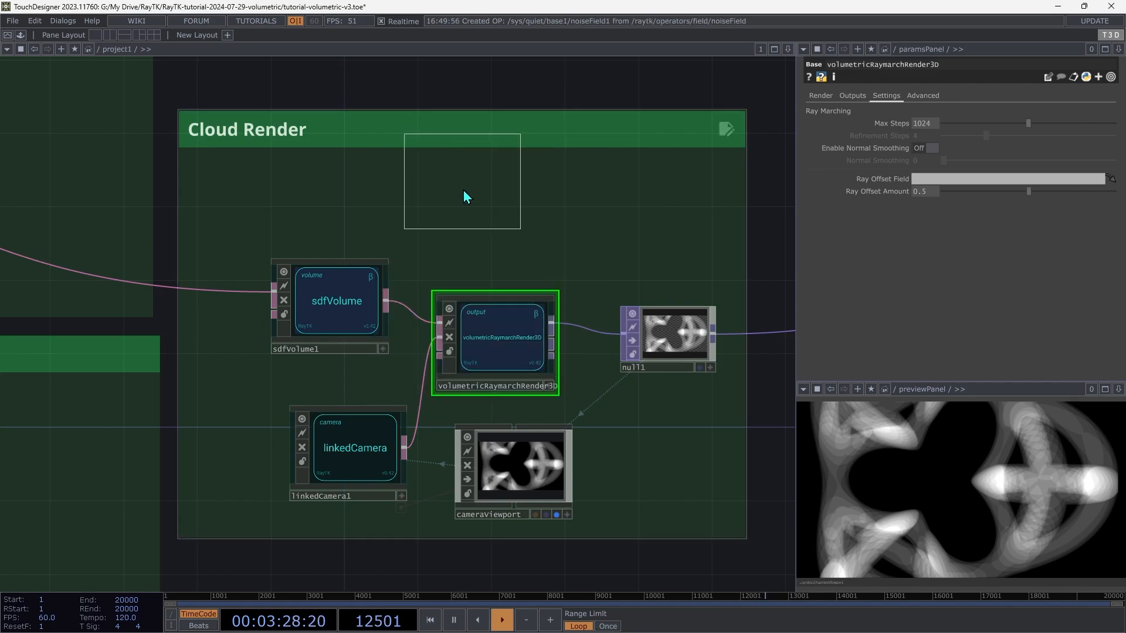
left_click(495, 222)
left_click(487, 339)
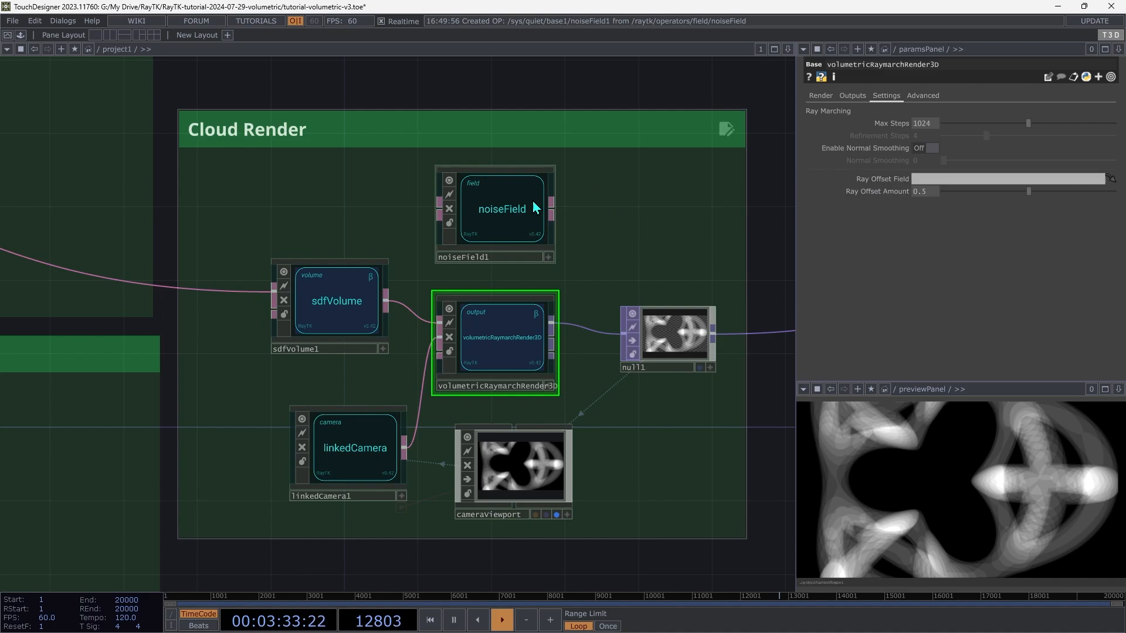
left_click_drag(536, 211, 1079, 179)
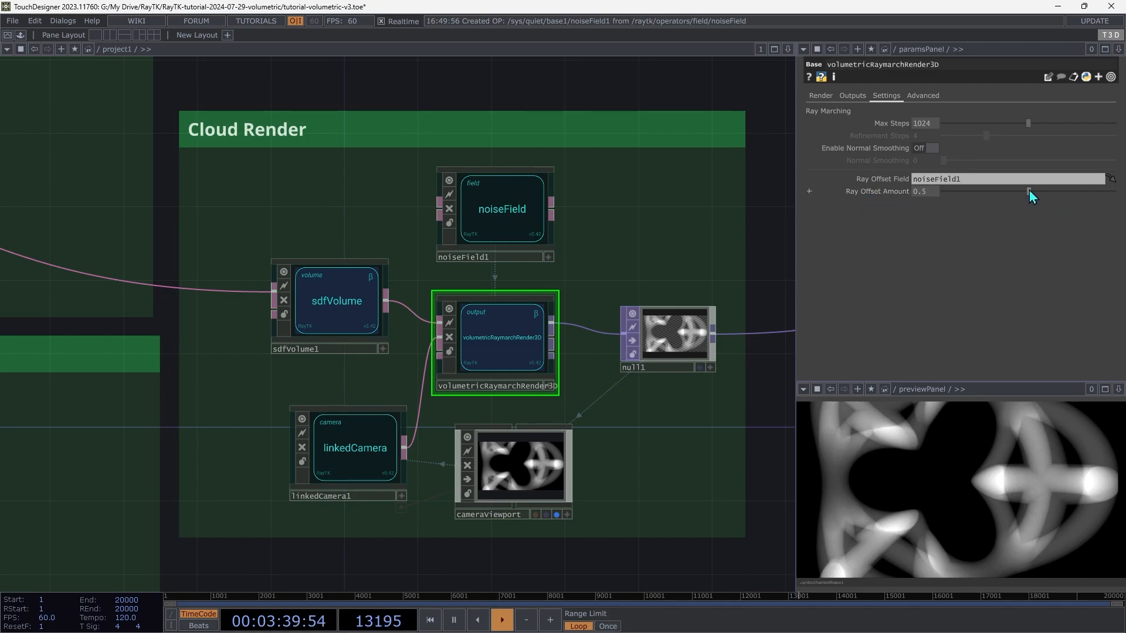
Try a different Ray Offset Amount on the volumetric raymarch render, undo it, and orbit the preview
left_click_drag(1029, 190, 1092, 274)
key("ctrl+z")
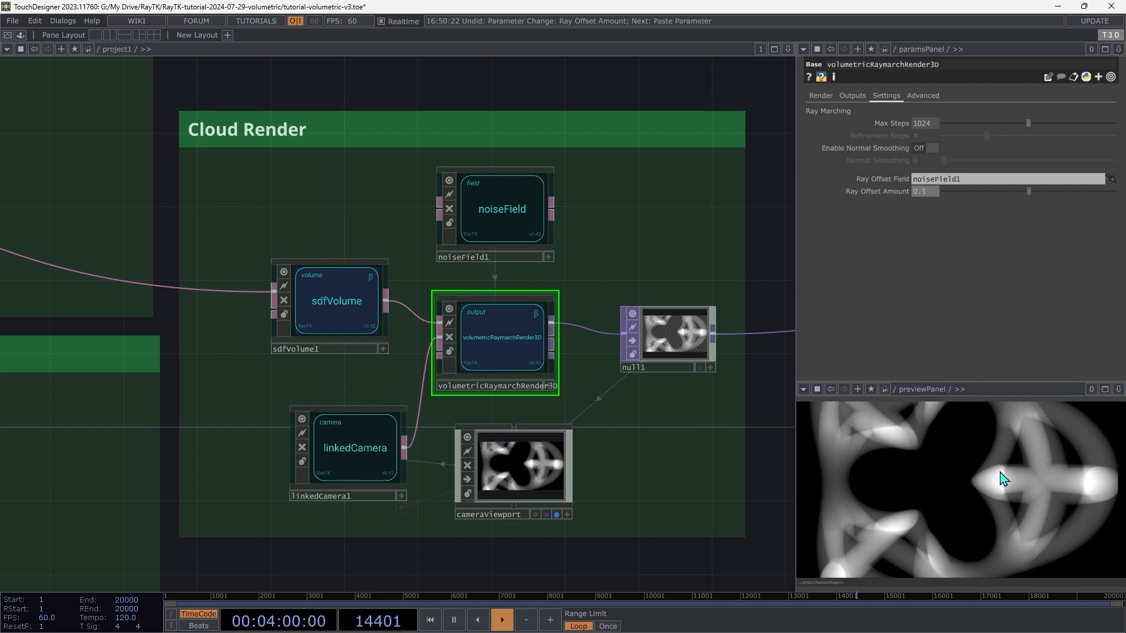
left_click_drag(1001, 472, 1005, 518)
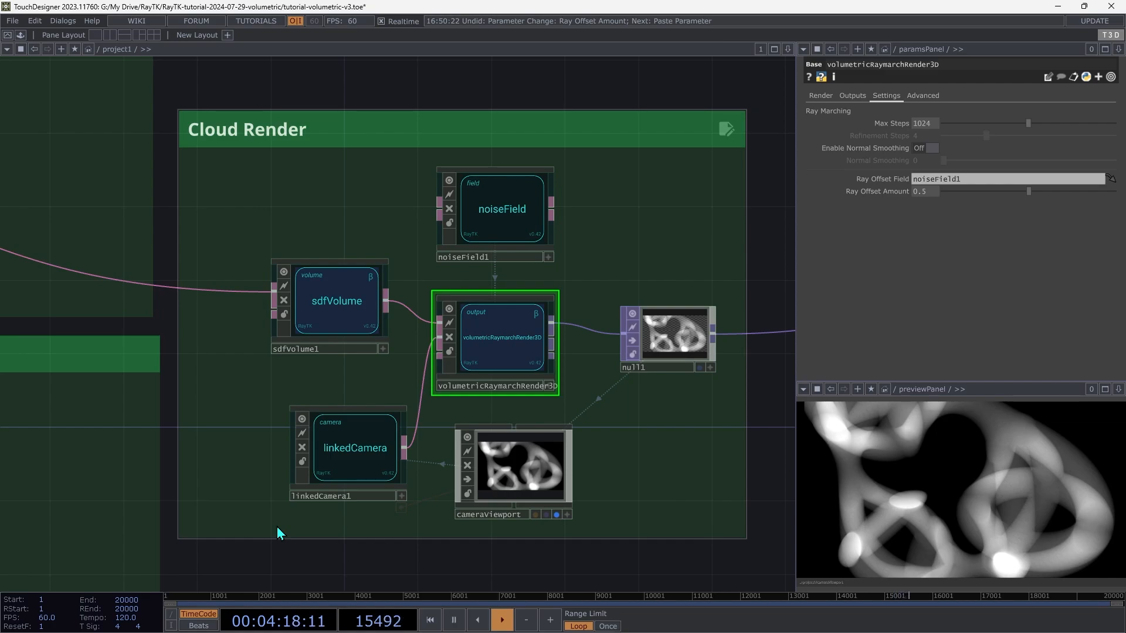
Set sdfVolume1's Blending to 0.14 and its Offset to 0.04
left_click(331, 311)
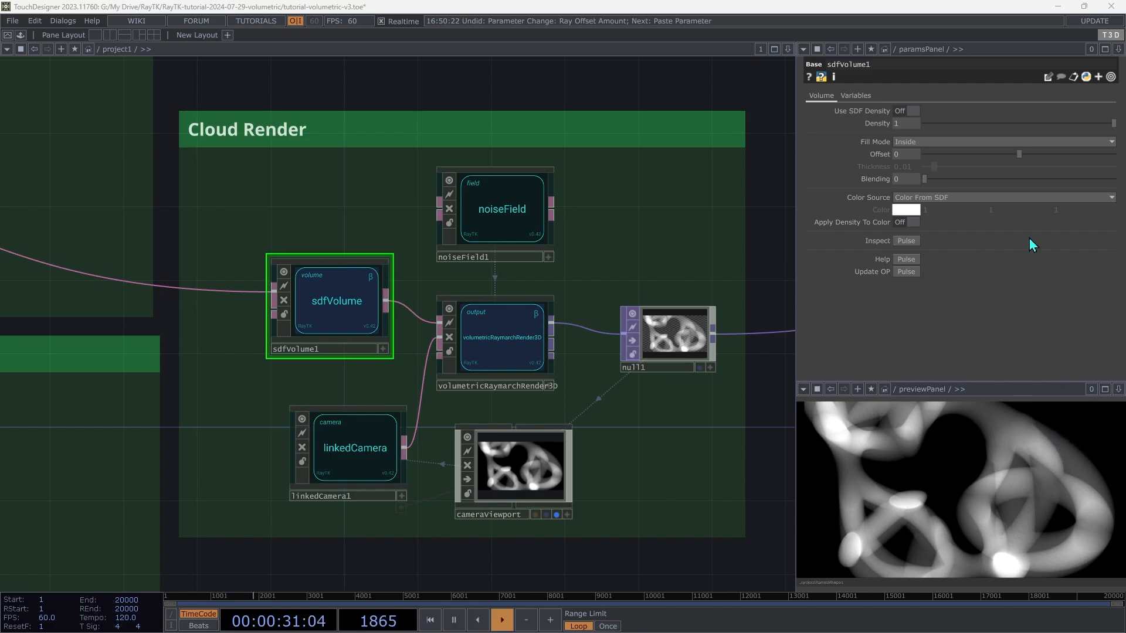
left_click_drag(924, 180, 965, 193)
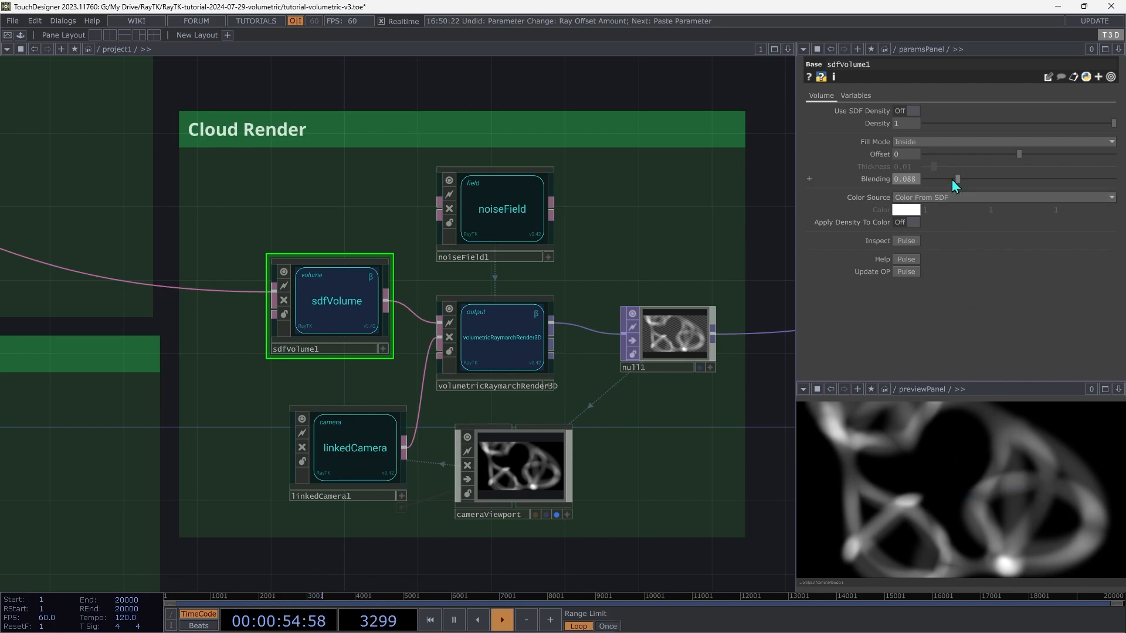
left_click_drag(957, 182, 962, 185)
type("0.14")
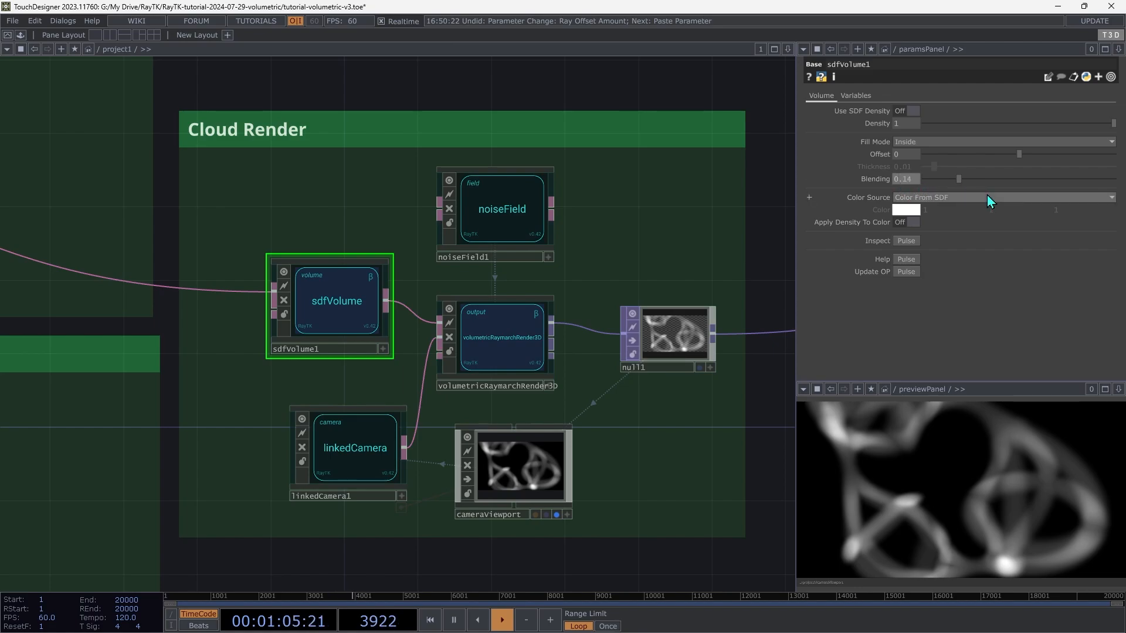
key("Return")
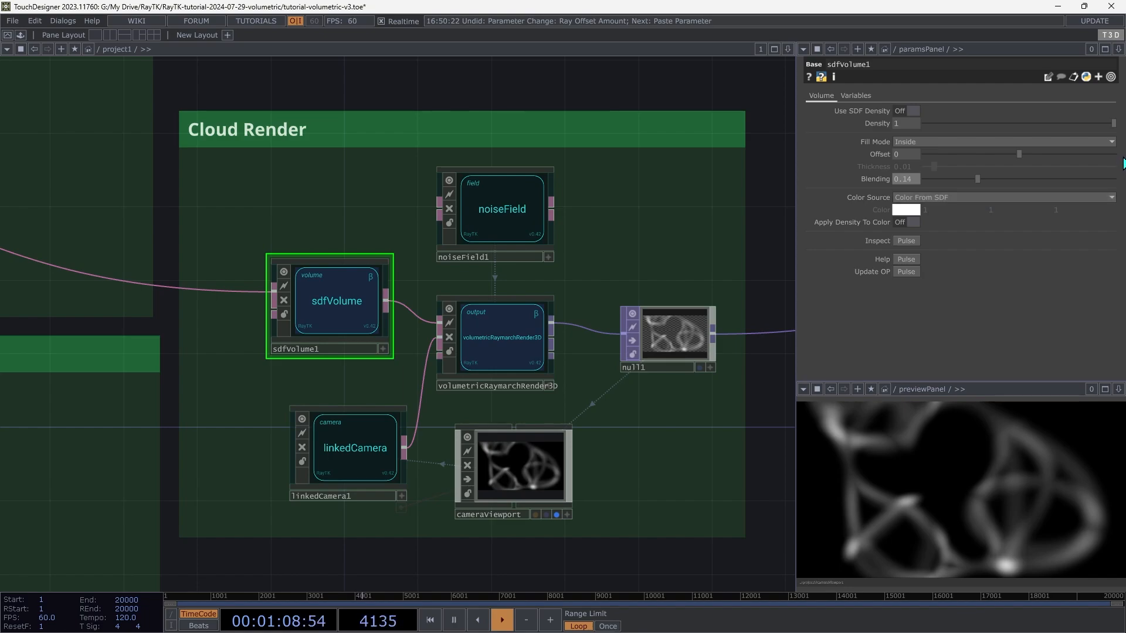
middle_click_drag(911, 154, 913, 173)
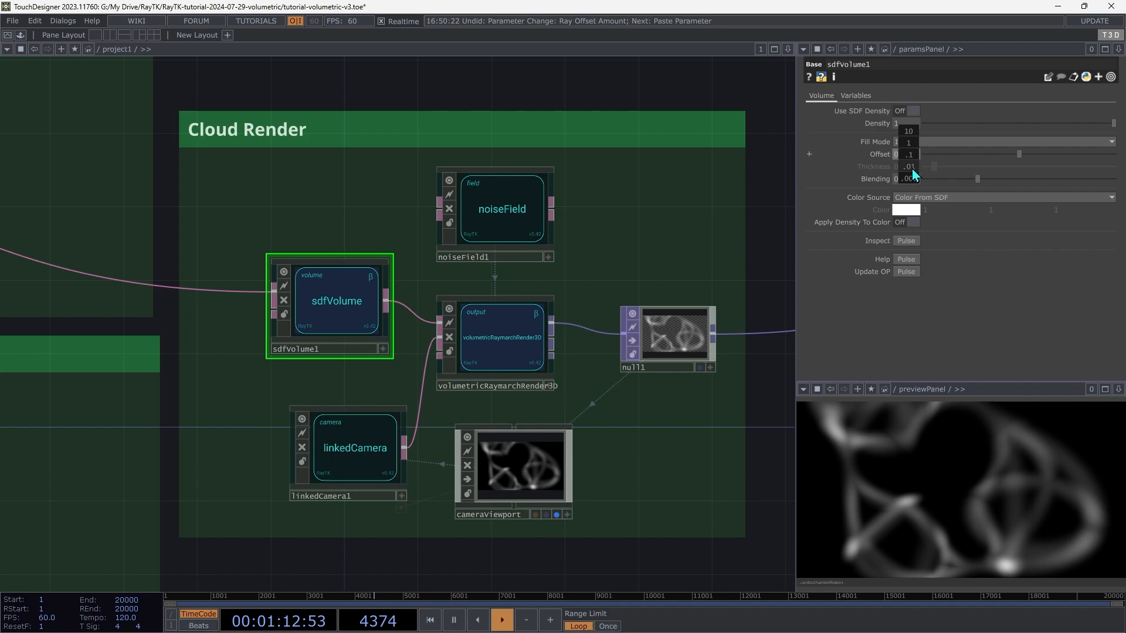
mouse_move(912, 174)
middle_mouse_down()
mouse_move(938, 167)
mouse_move(909, 179)
middle_mouse_up()
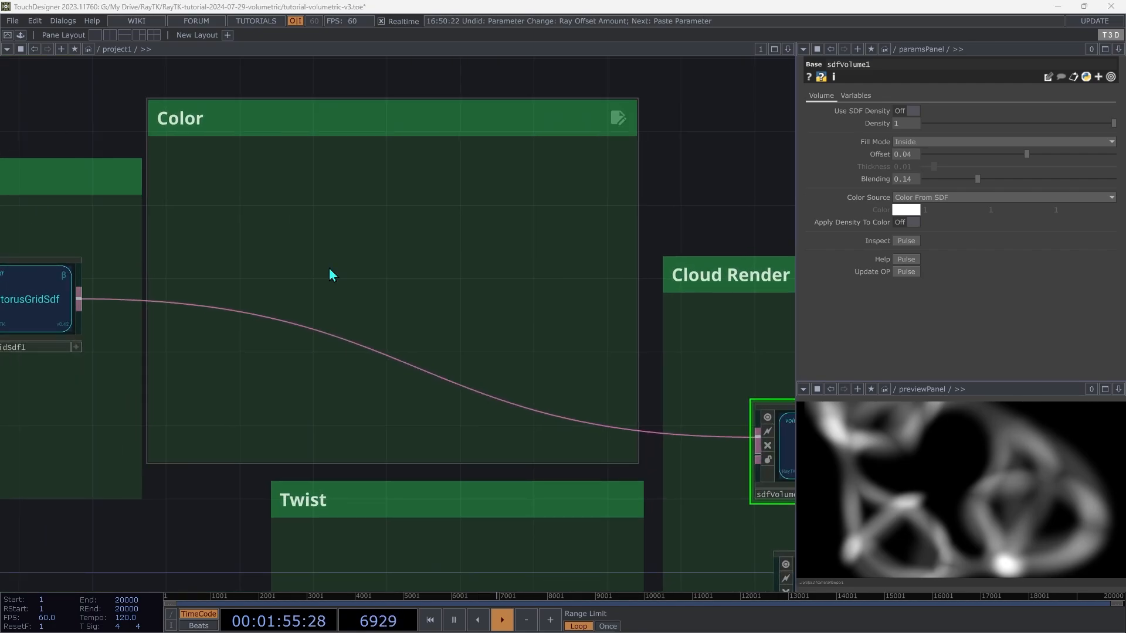
Add an assignColor operator in the Color area, wire it between torusGridSdf1 and sdfVolume1, and move it toward the area's right side
key("alt+r")
type("assi")
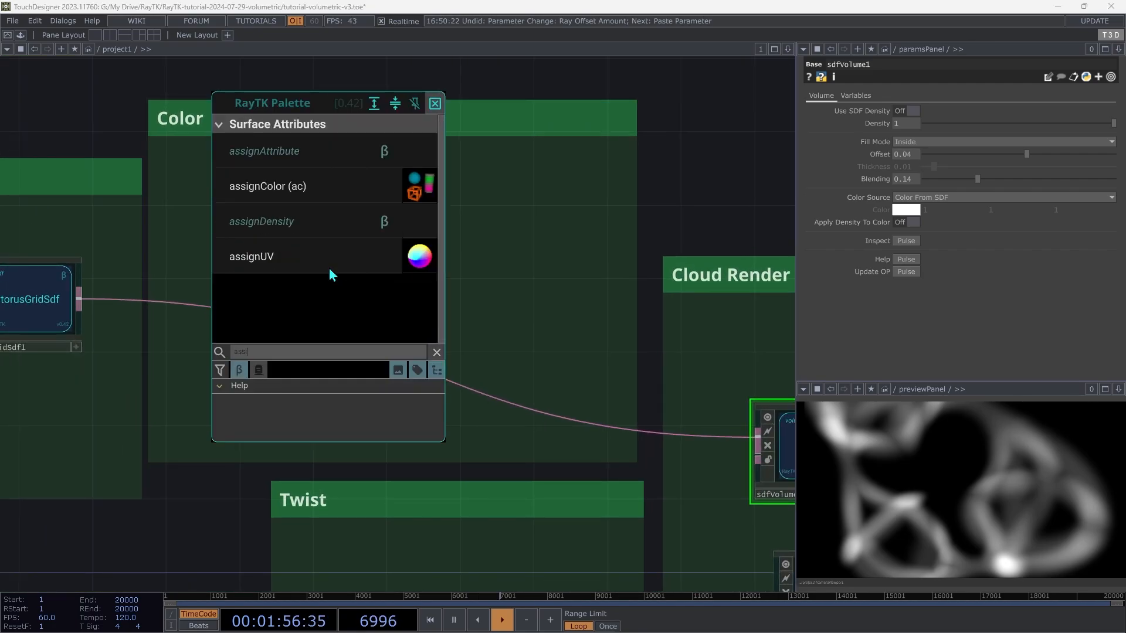
left_click(300, 186)
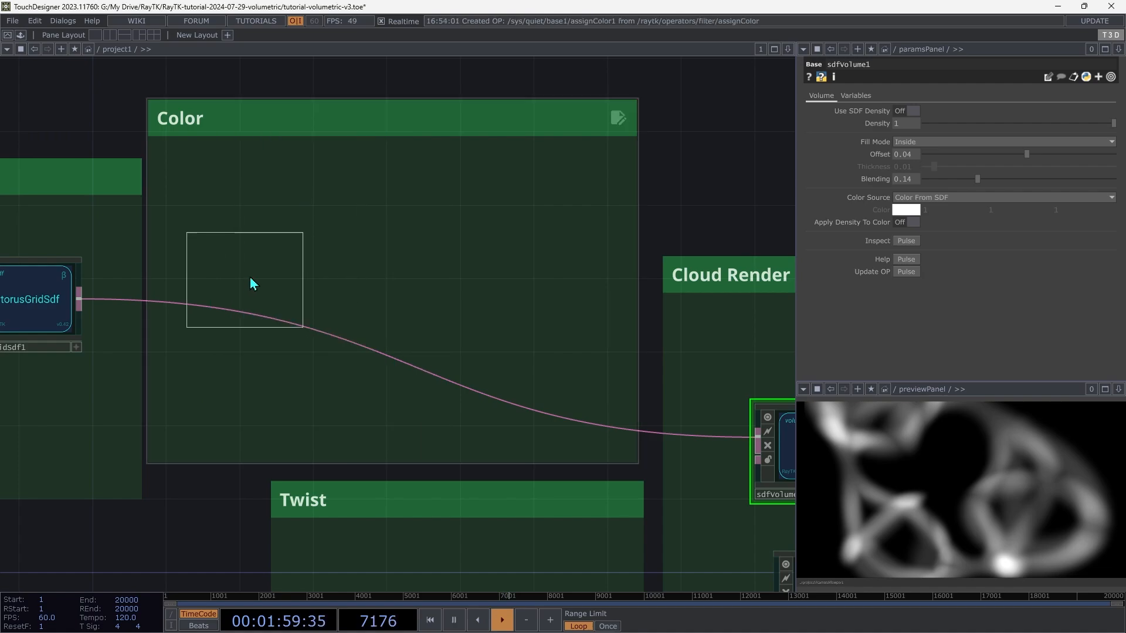
left_click(279, 306)
left_click_drag(227, 293, 79, 300)
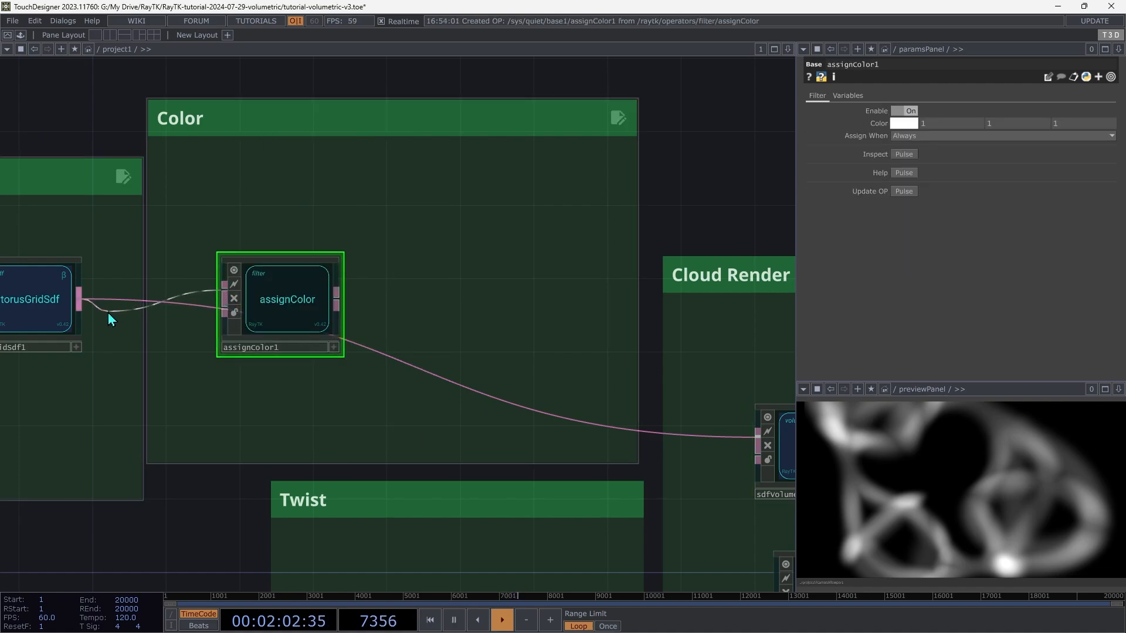
left_click_drag(341, 304, 384, 359)
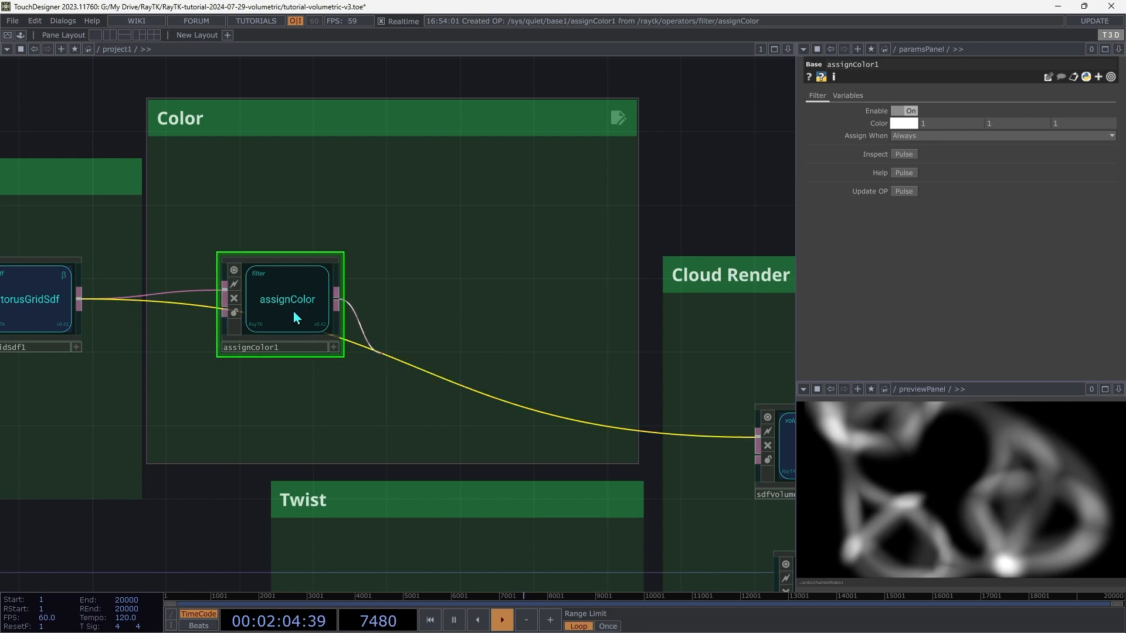
left_click_drag(297, 316, 502, 274)
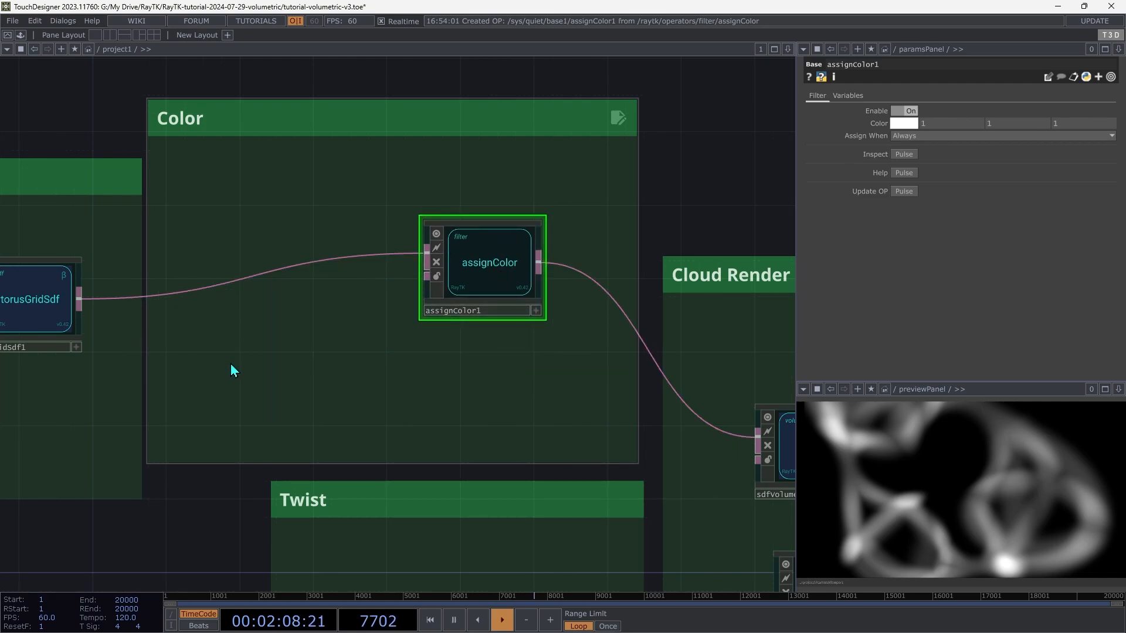
Place a noiseField operator at the lower left of the Color area
key("alt+r")
type("noise")
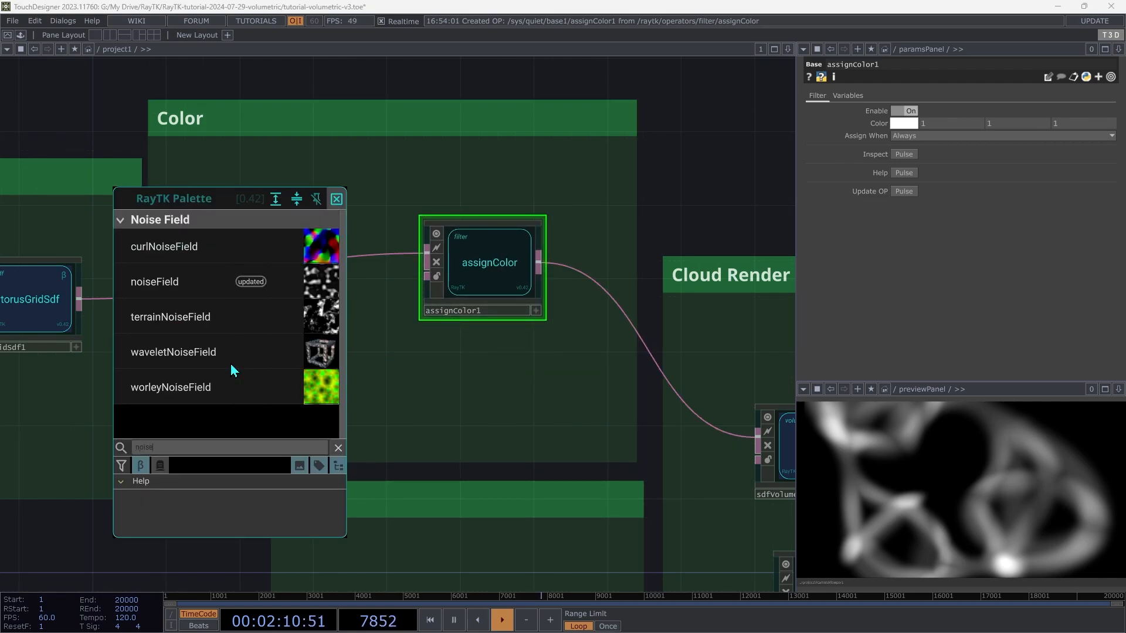
left_click(190, 282)
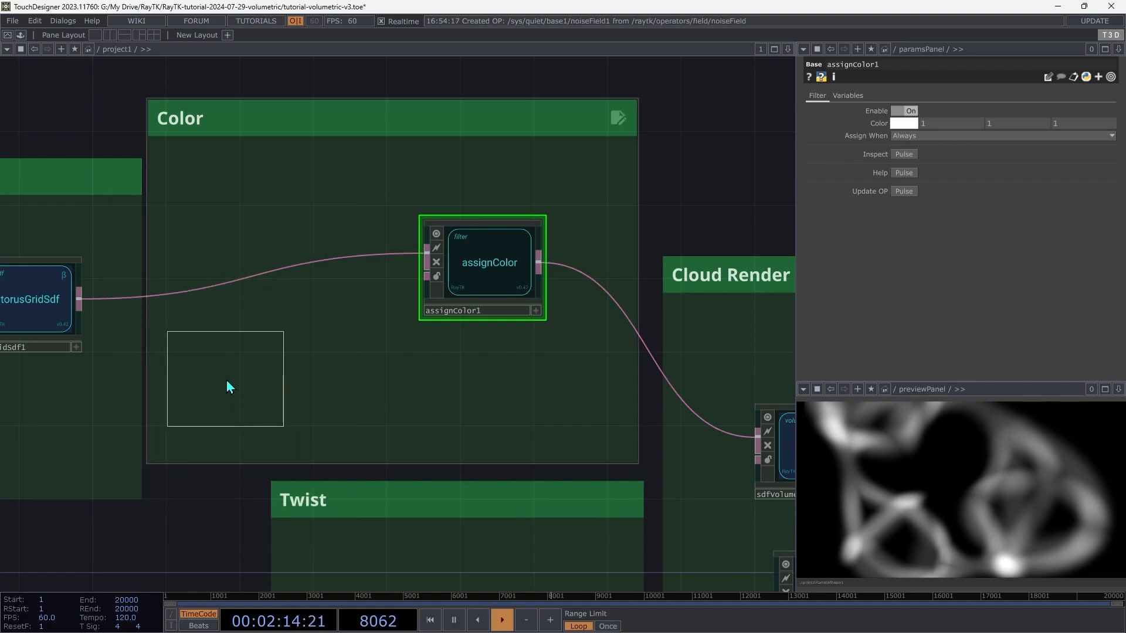
left_click(227, 384)
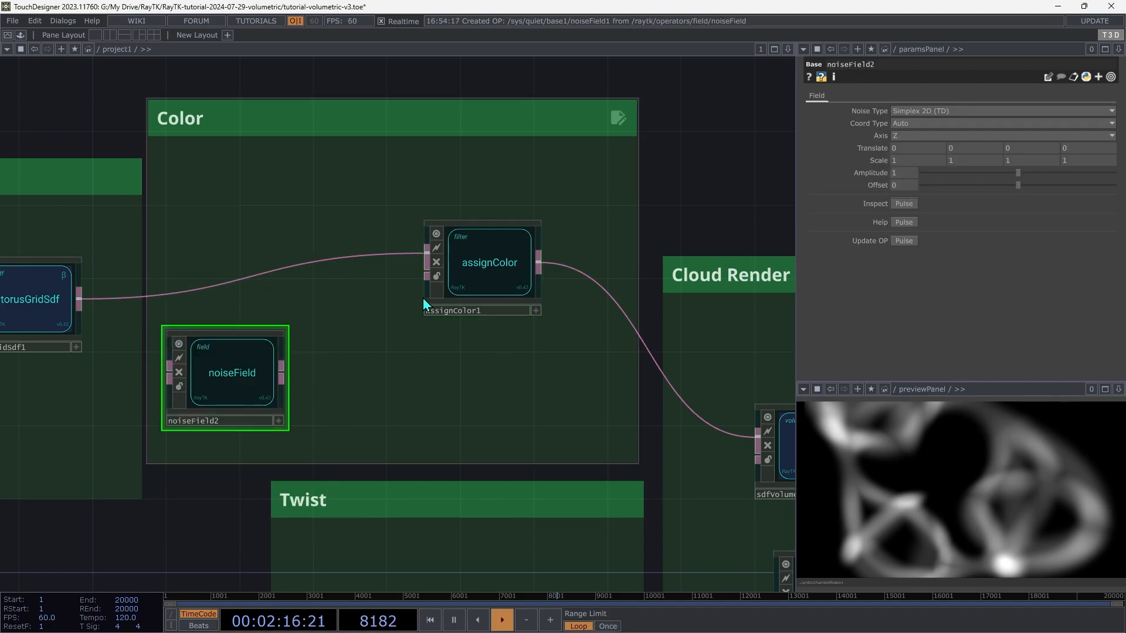
Move assignColor1 slightly up and right, and place a spectralColorField operator beside noiseField2 in the Color area
left_click_drag(476, 277, 530, 262)
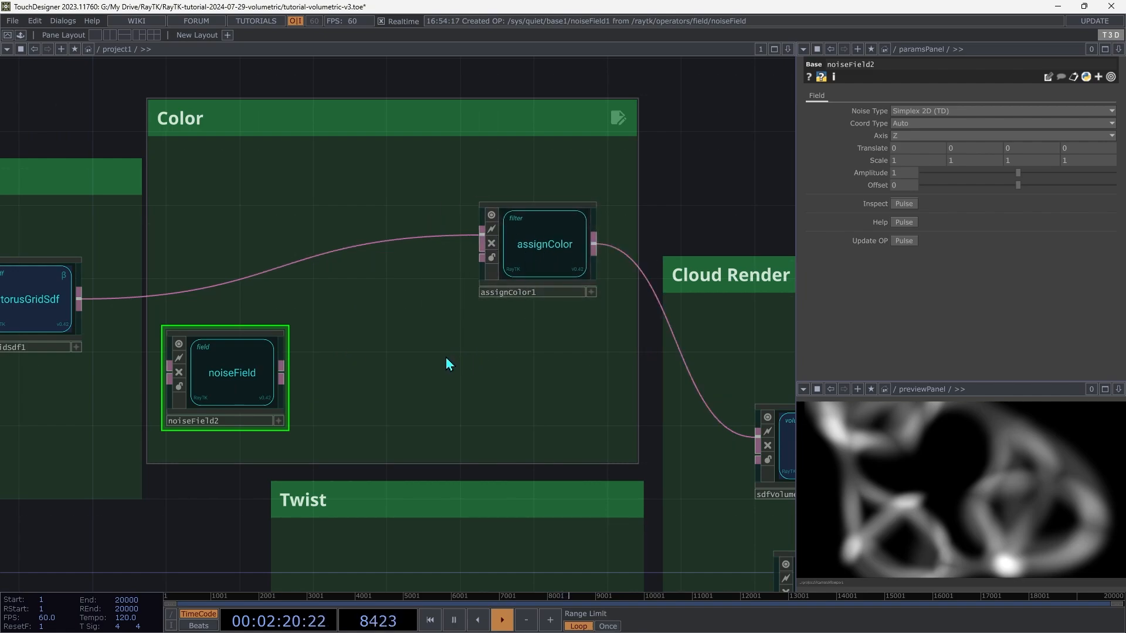
key("alt+r")
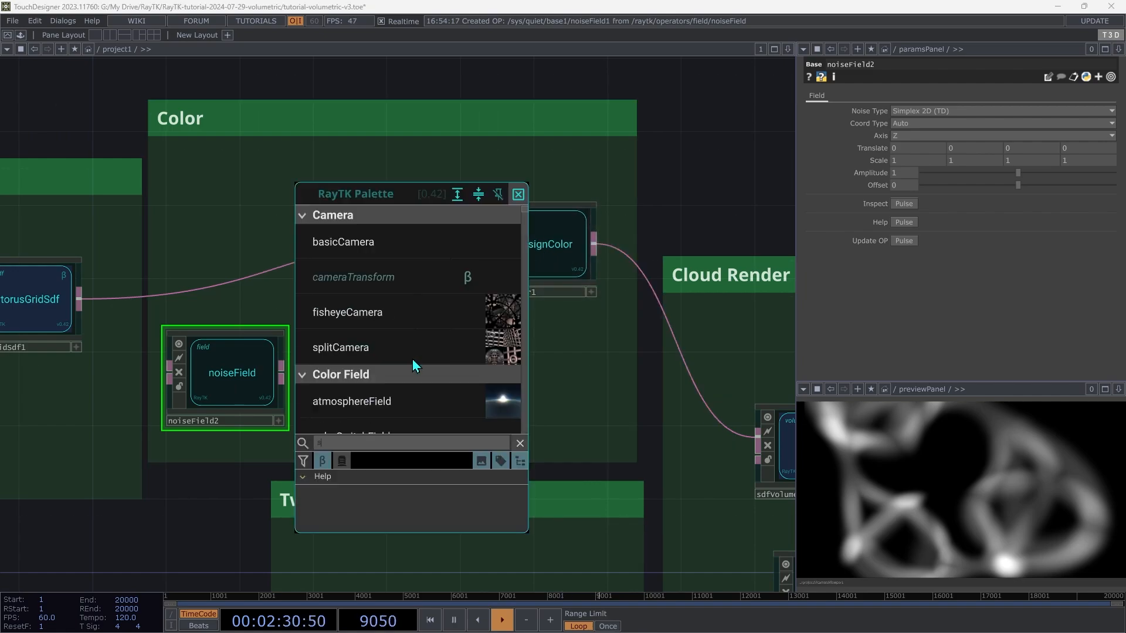
type("spect")
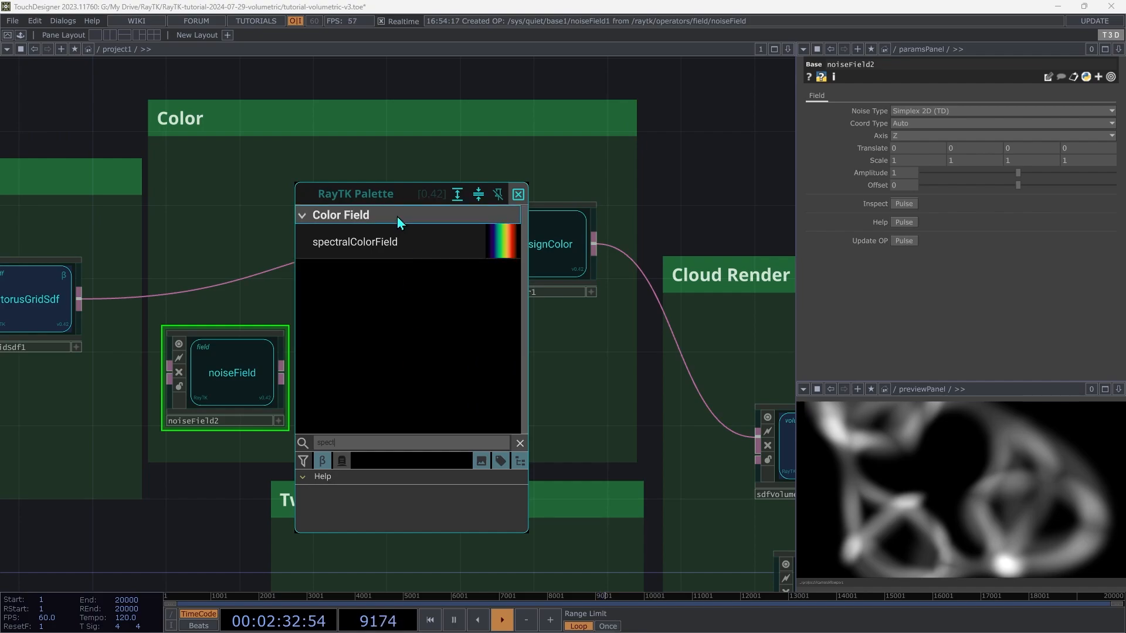
left_click(371, 246)
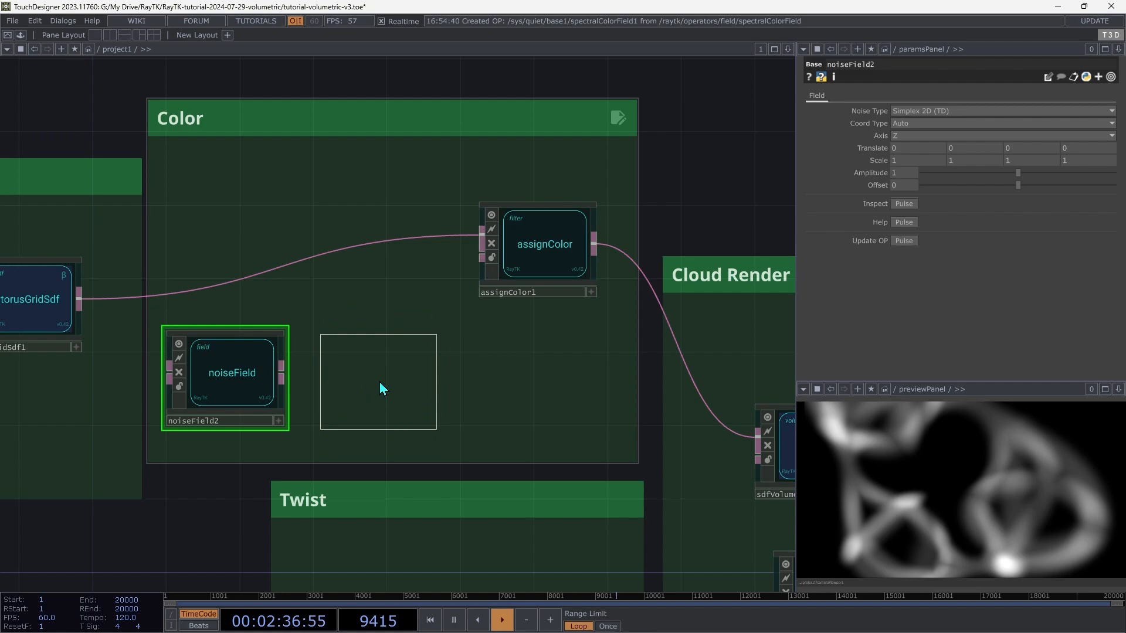
left_click(378, 381)
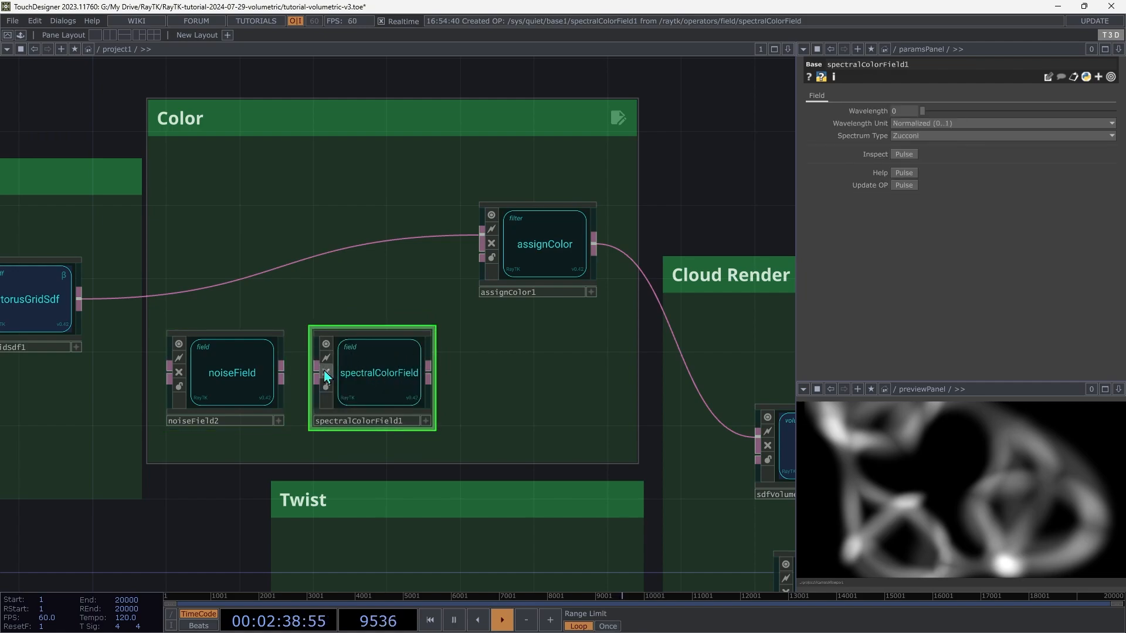
Wire noiseField2 into spectralColorField1 and that into assignColor1's lower input, and check the Wavelength Unit options
left_click_drag(281, 367, 317, 385)
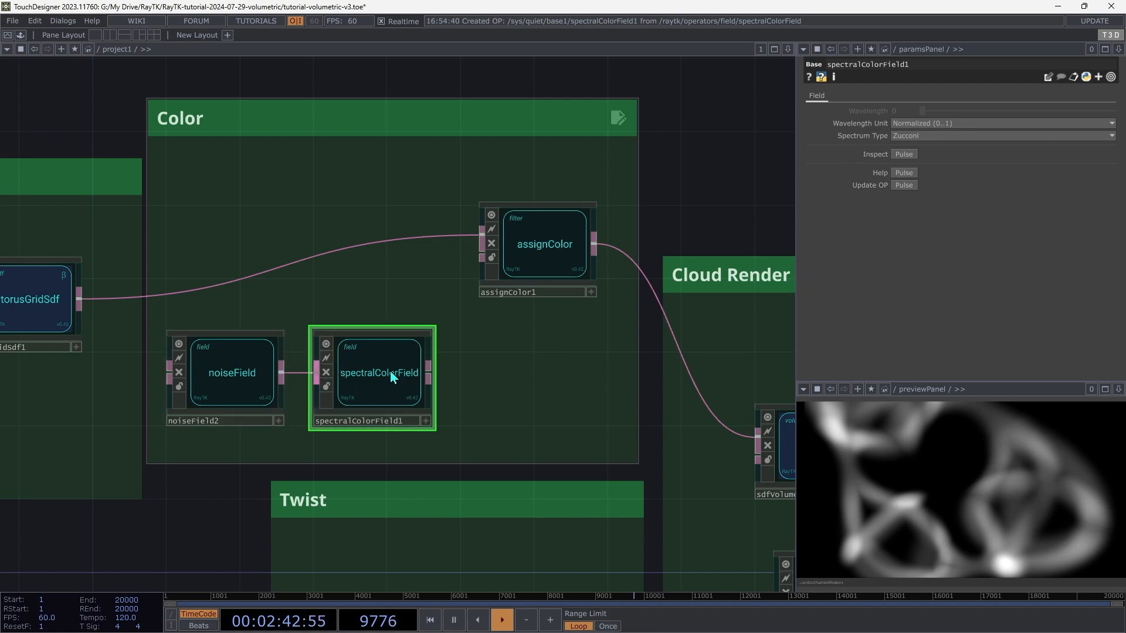
left_click_drag(433, 370, 486, 288)
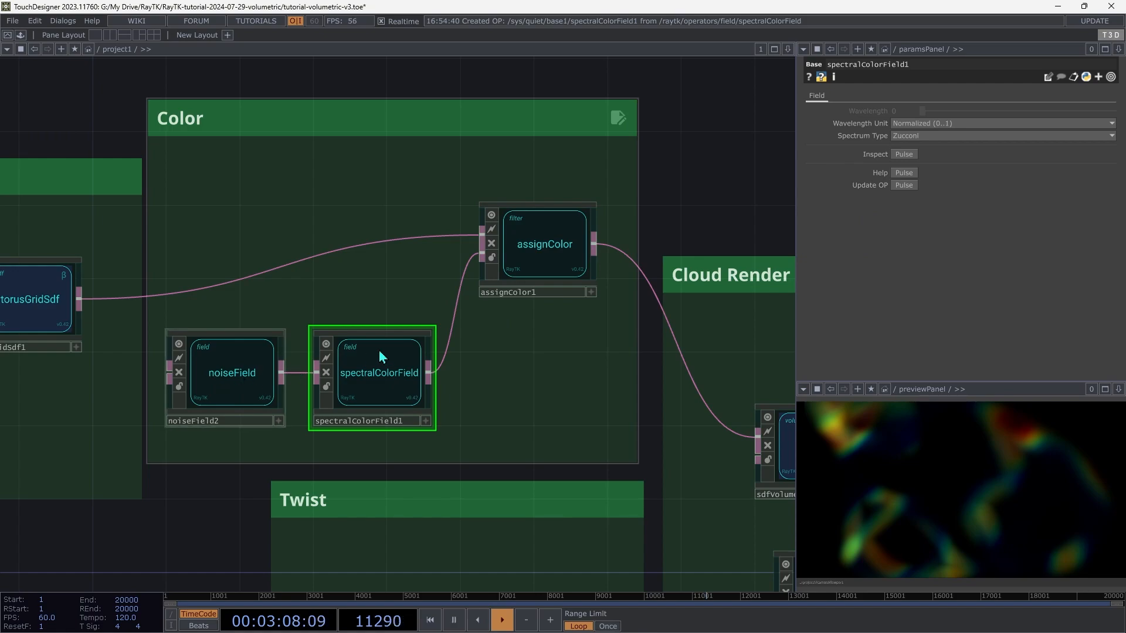
left_click(928, 121)
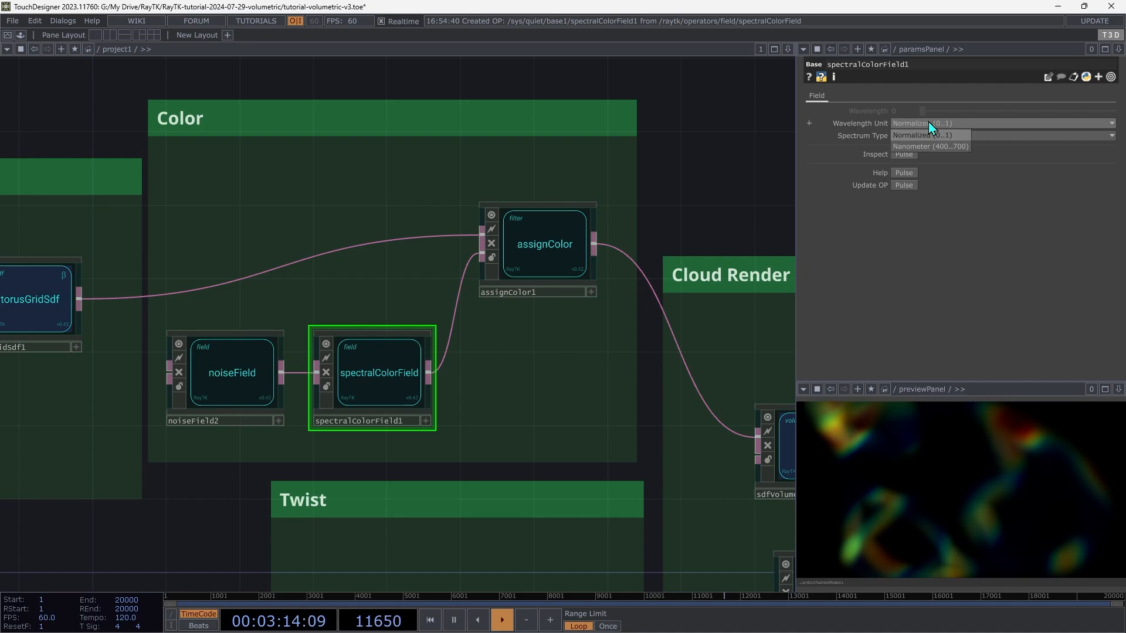
left_click(927, 121)
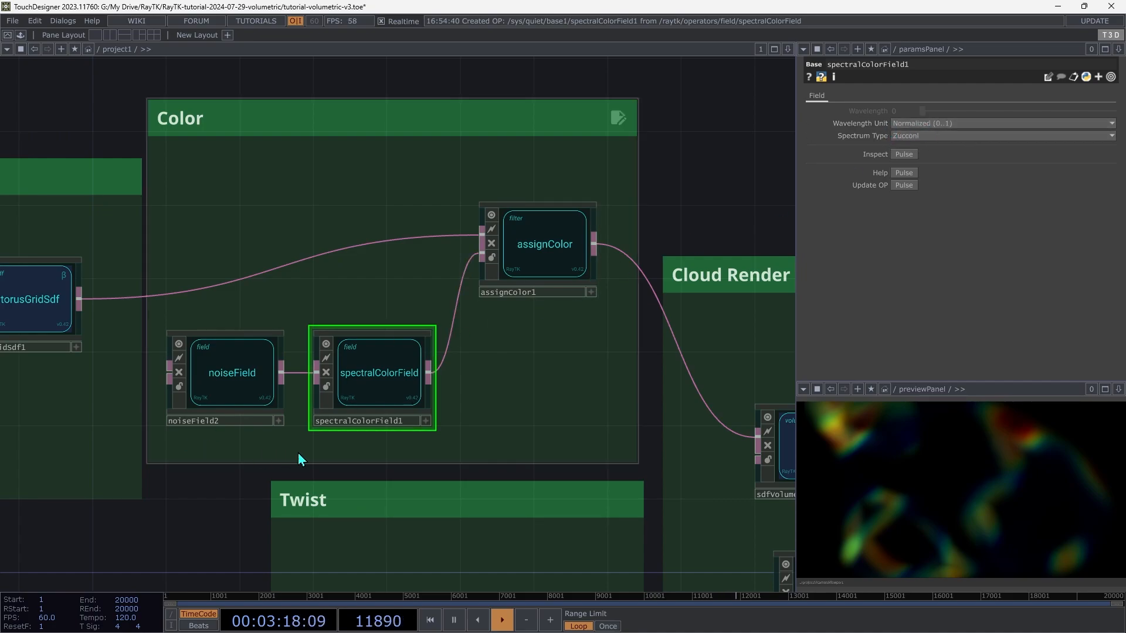
Set noiseField2's Amplitude to 0.5 and its Offset to 0.5
left_click(224, 365)
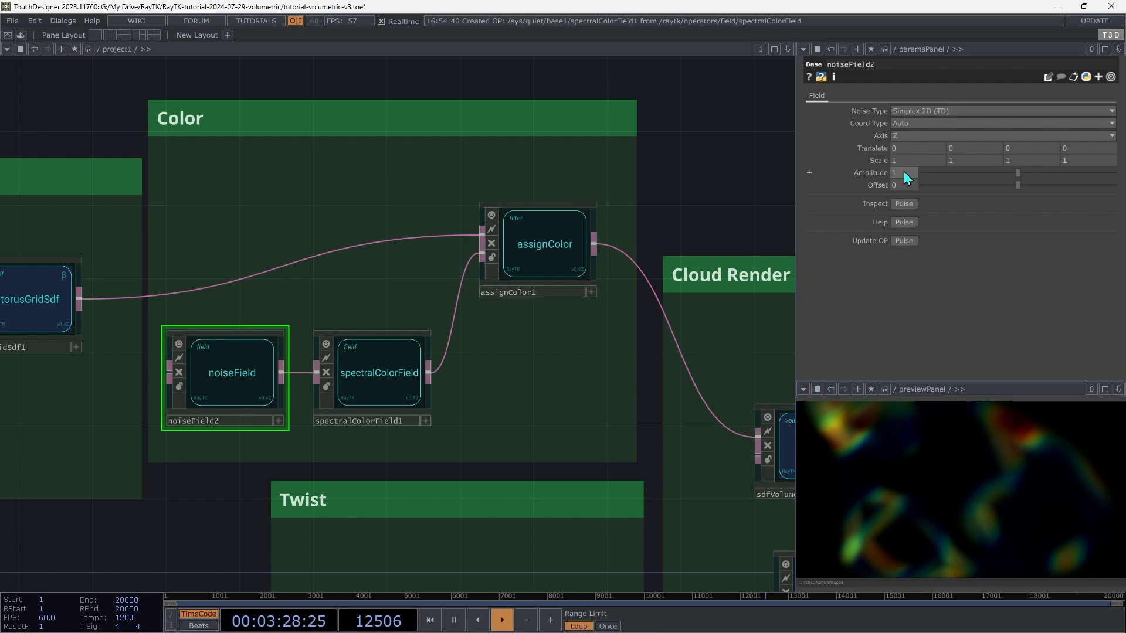
middle_click_drag(906, 174, 991, 186)
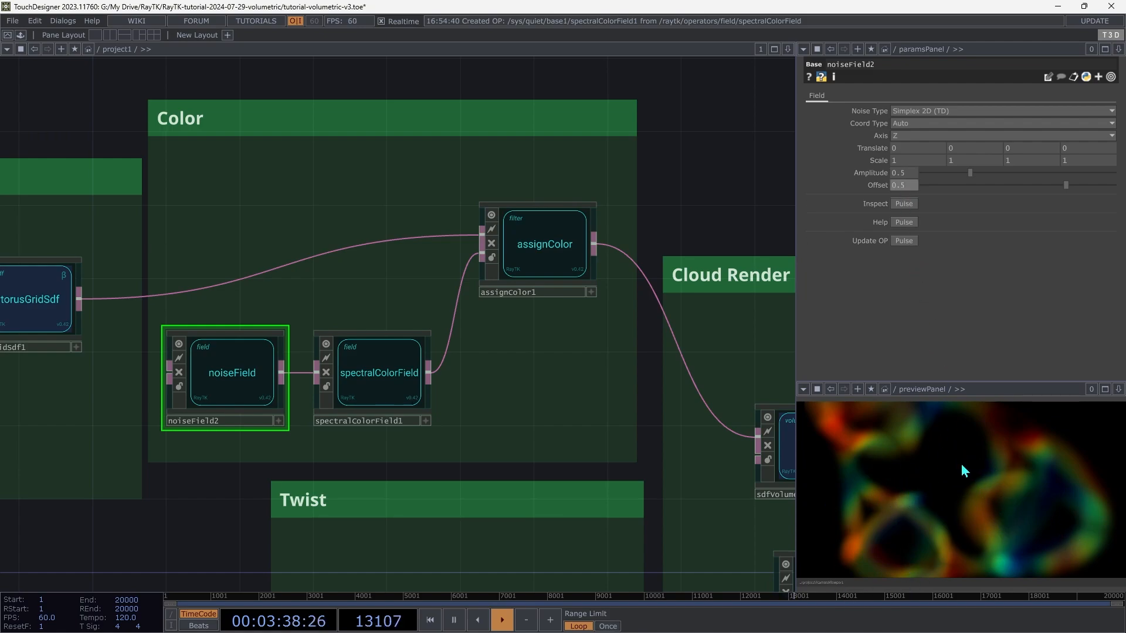
Compare the MATLAB Jet Color Scheme spectrum on spectralColorField1 and set its Spectrum Type to Zucconi 6
left_click(405, 387)
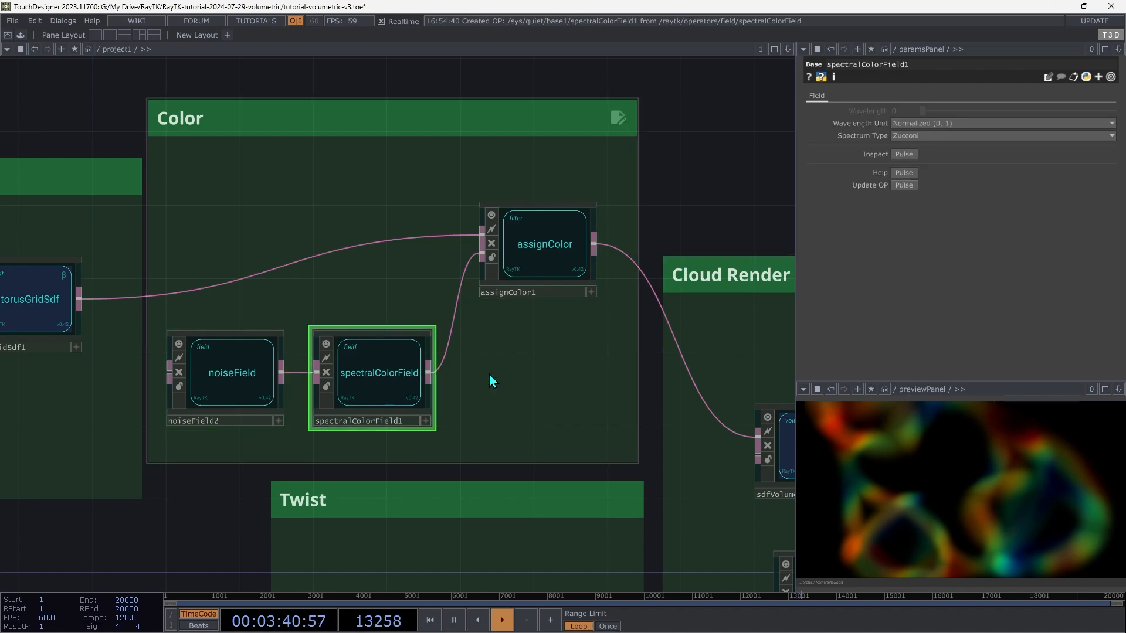
left_click(961, 135)
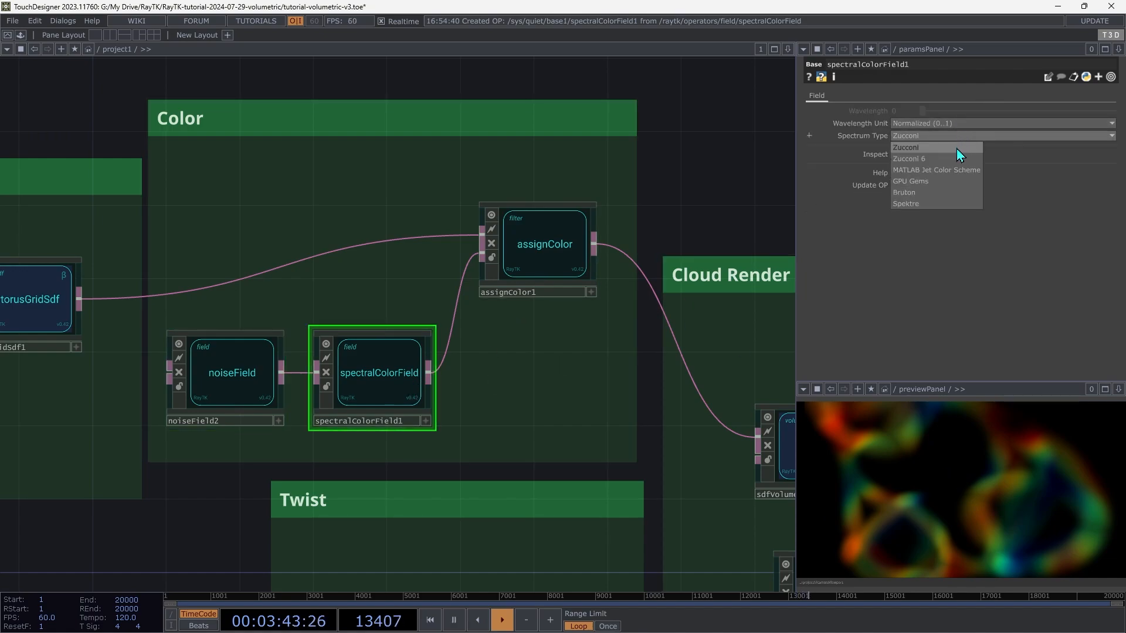
left_click(905, 161)
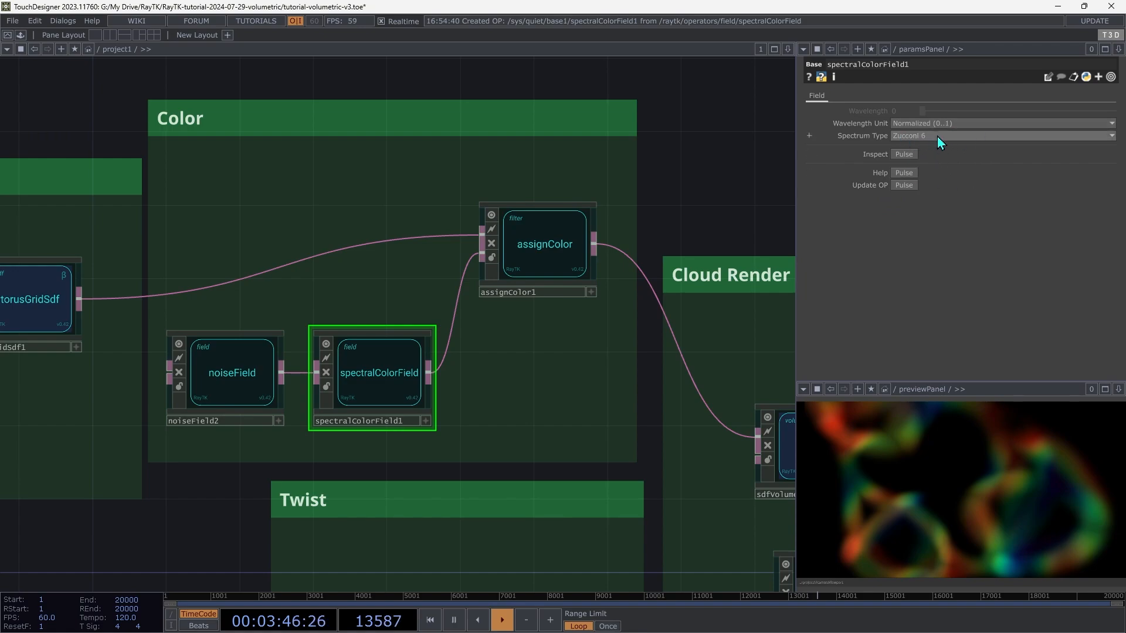
left_click(937, 136)
left_click(930, 173)
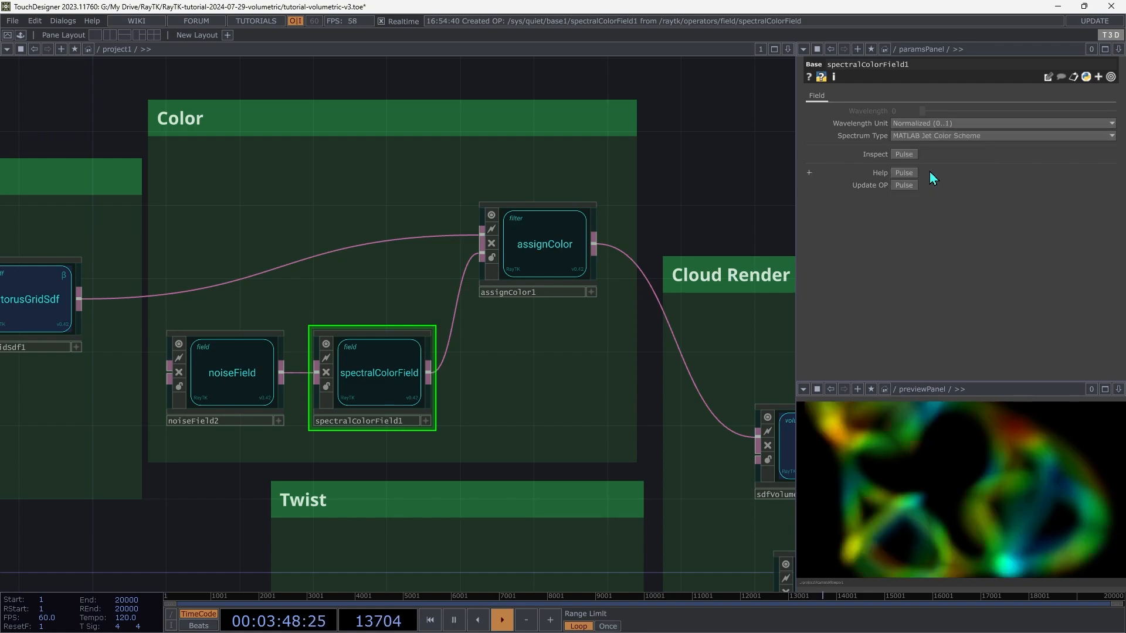
left_click(945, 139)
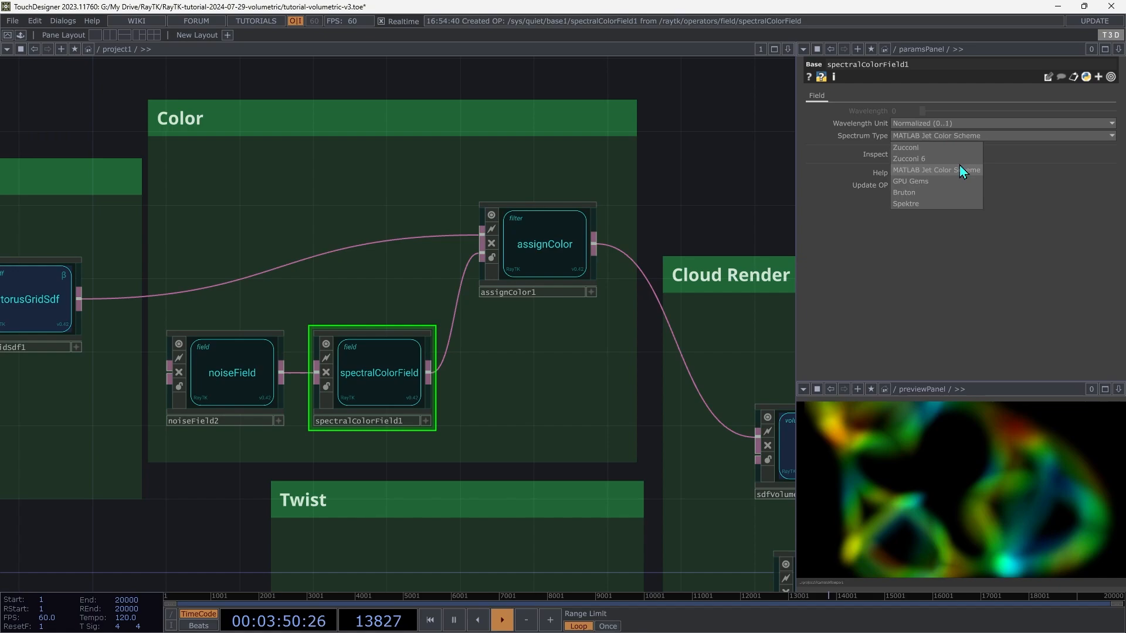
left_click(955, 160)
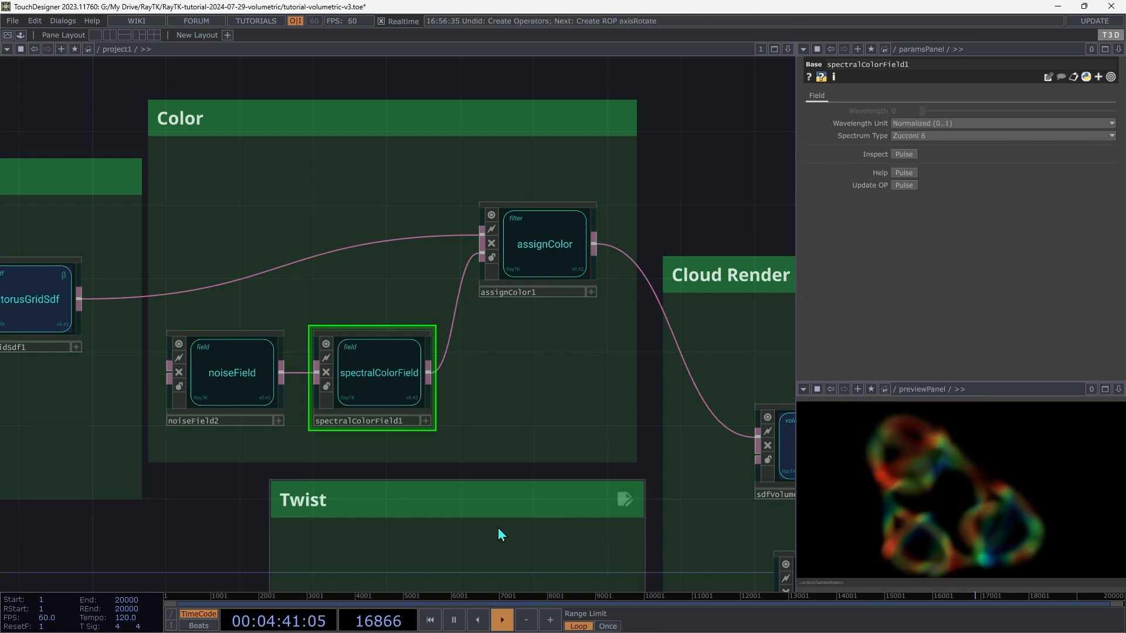
Add an axisRotate operator wired between assignColor1 and sdfVolume1, and move it into the Twist area
key("alt+r")
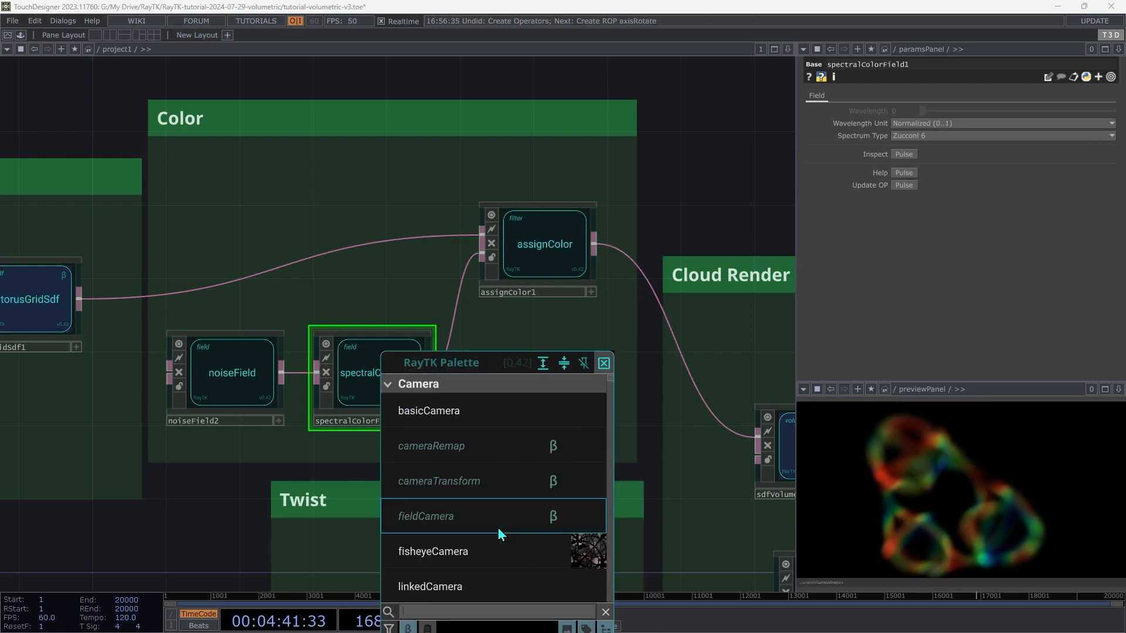
type("axi")
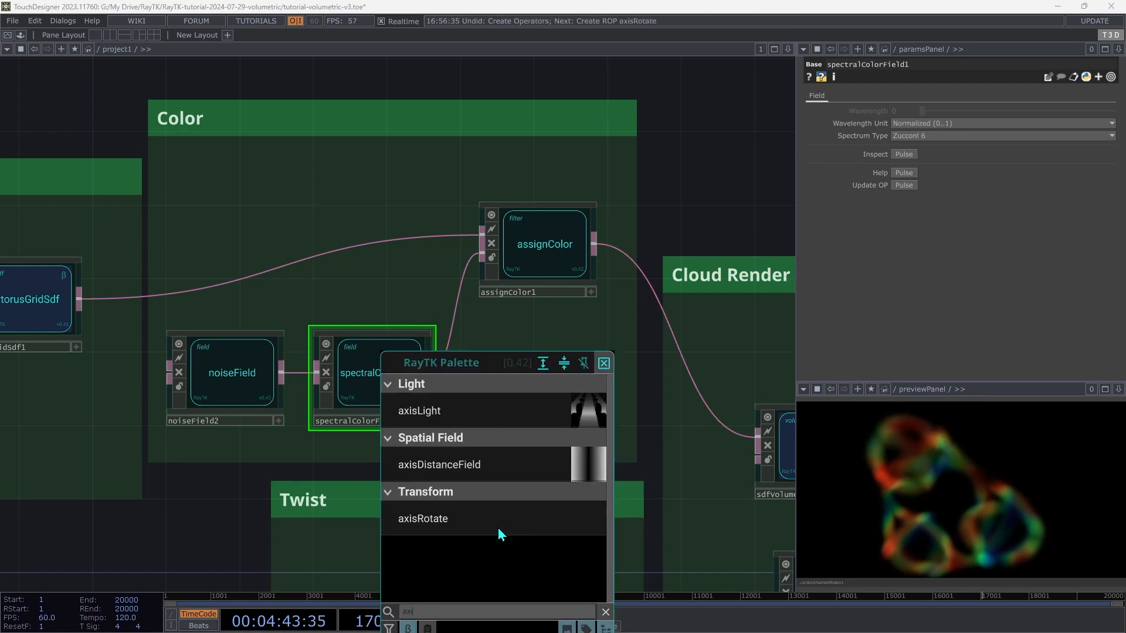
left_click(500, 530)
left_click(548, 381)
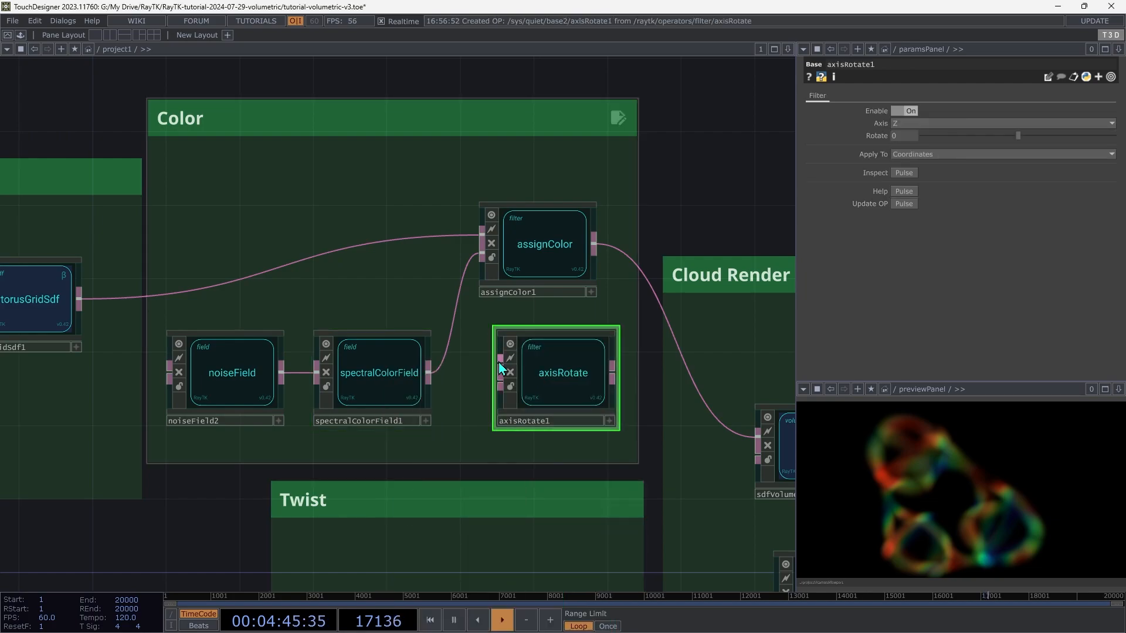
left_click_drag(501, 368, 595, 245)
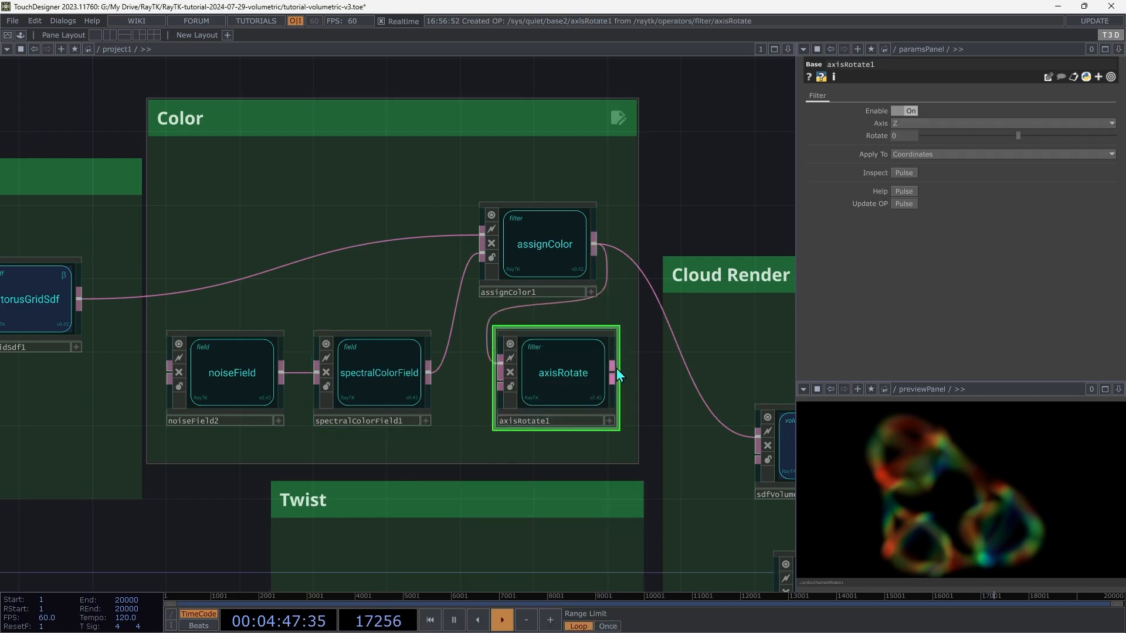
left_click_drag(617, 374, 694, 383)
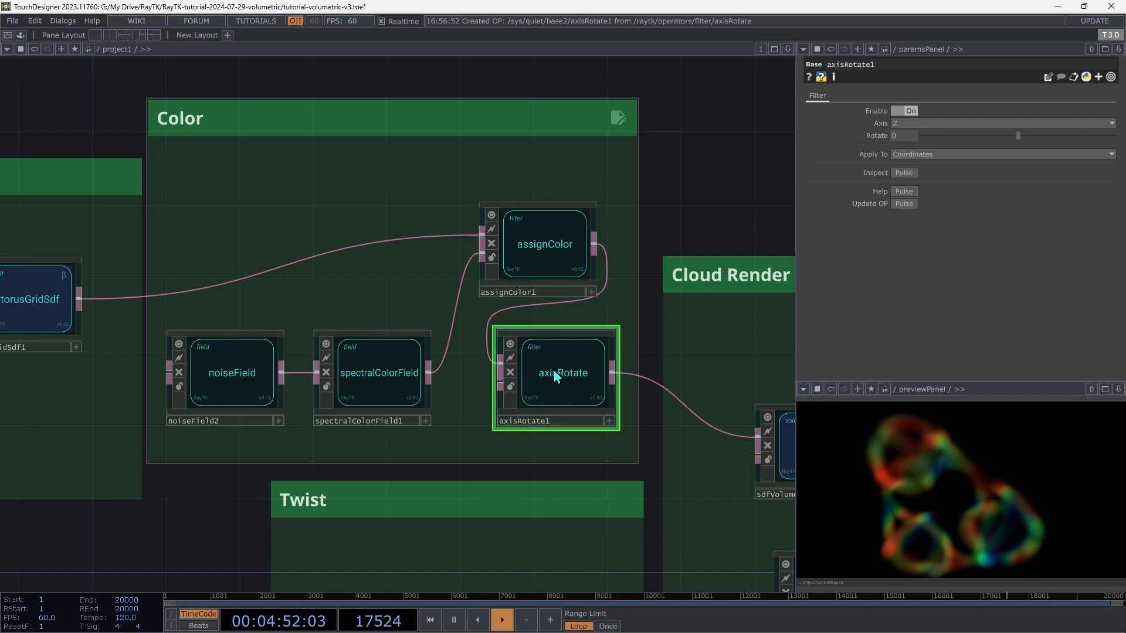
left_click_drag(555, 376, 555, 577)
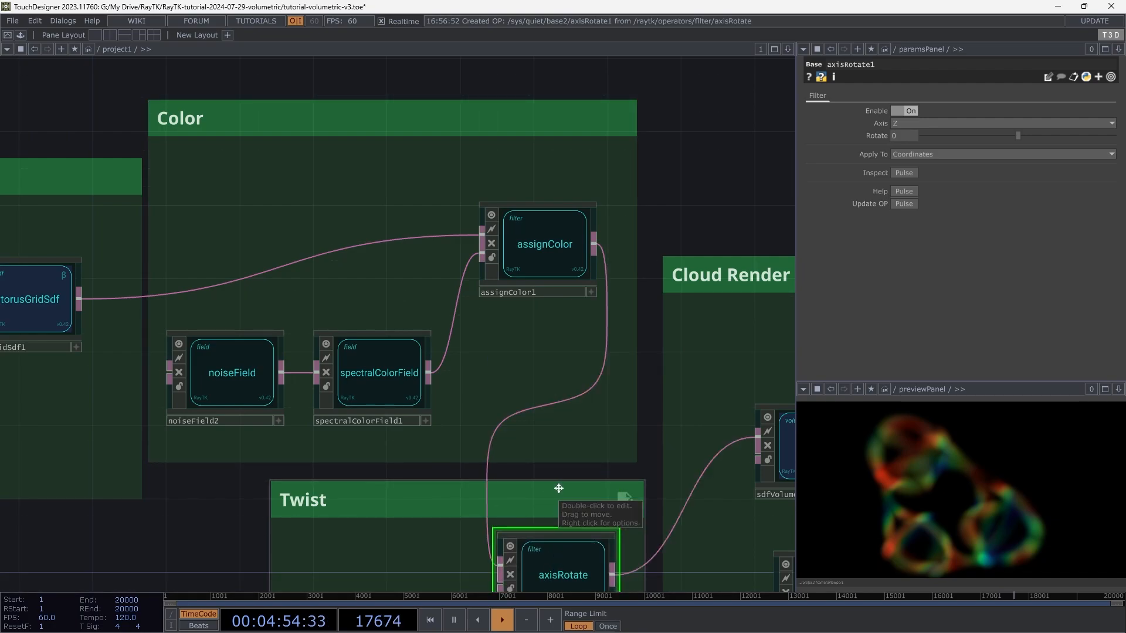
Place a waveField operator in the Twist area to the lower left of axisRotate1
key("shift+h")
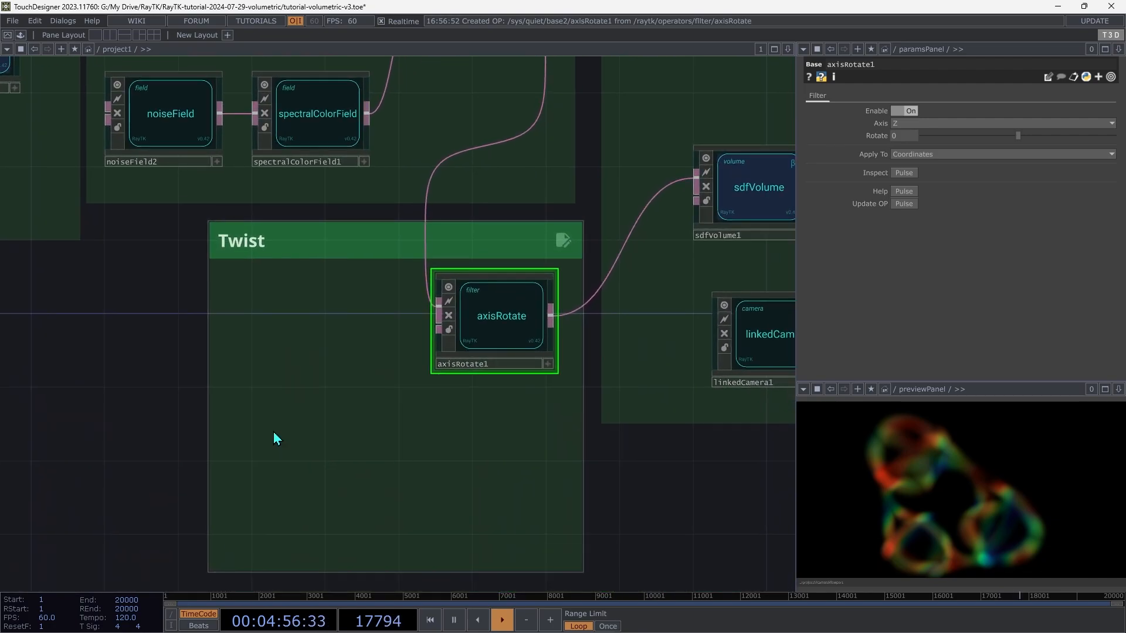
key("alt+r")
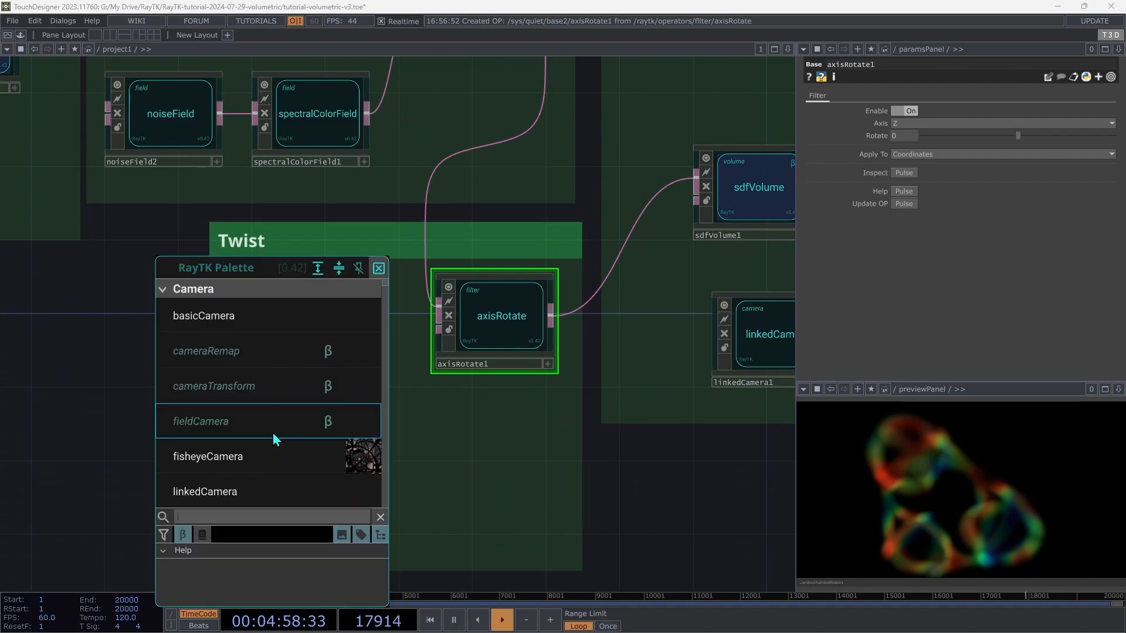
type("wavef")
left_click(237, 407)
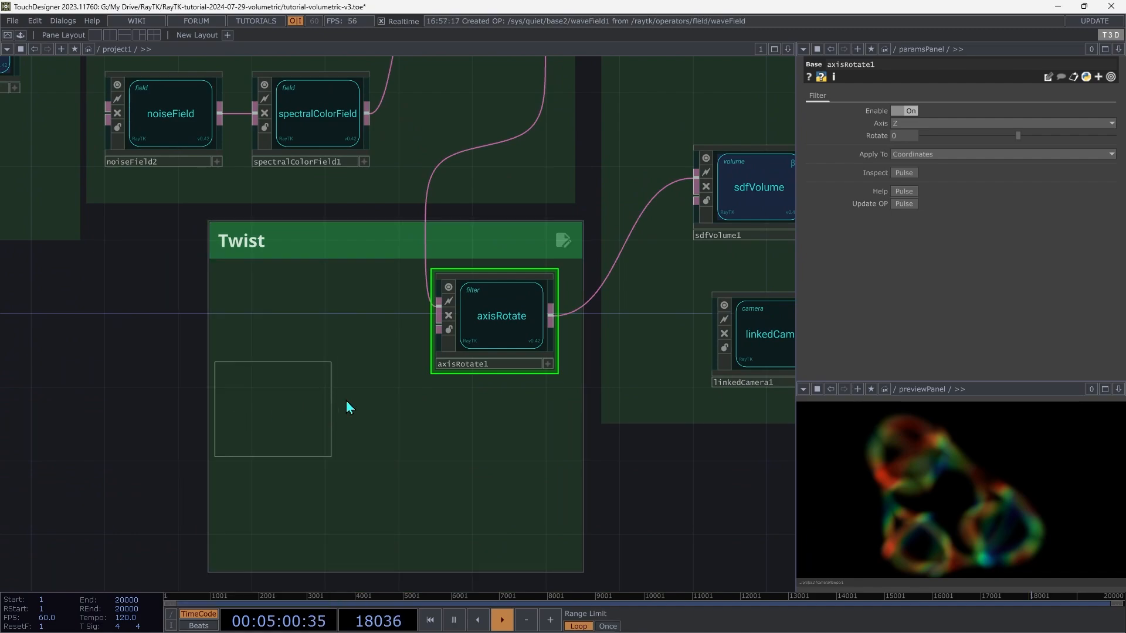
left_click(307, 406)
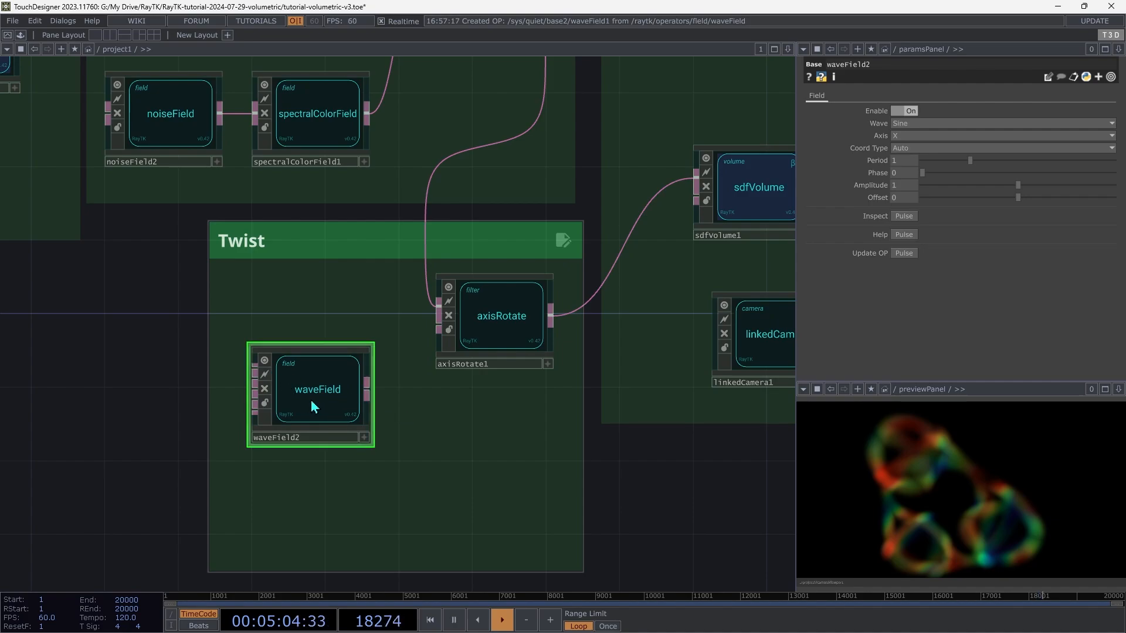
Lock waveField2's Wave parameter and wire waveField2 into axisRotate1's lower input
right_click(415, 411)
mouse_move(455, 560)
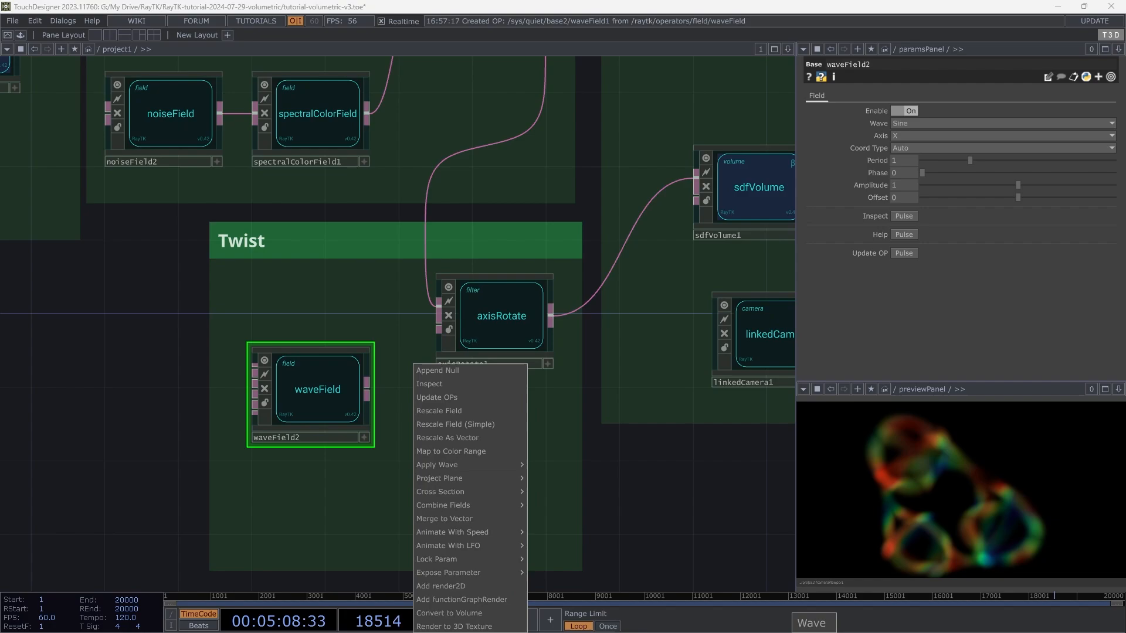
left_click(812, 623)
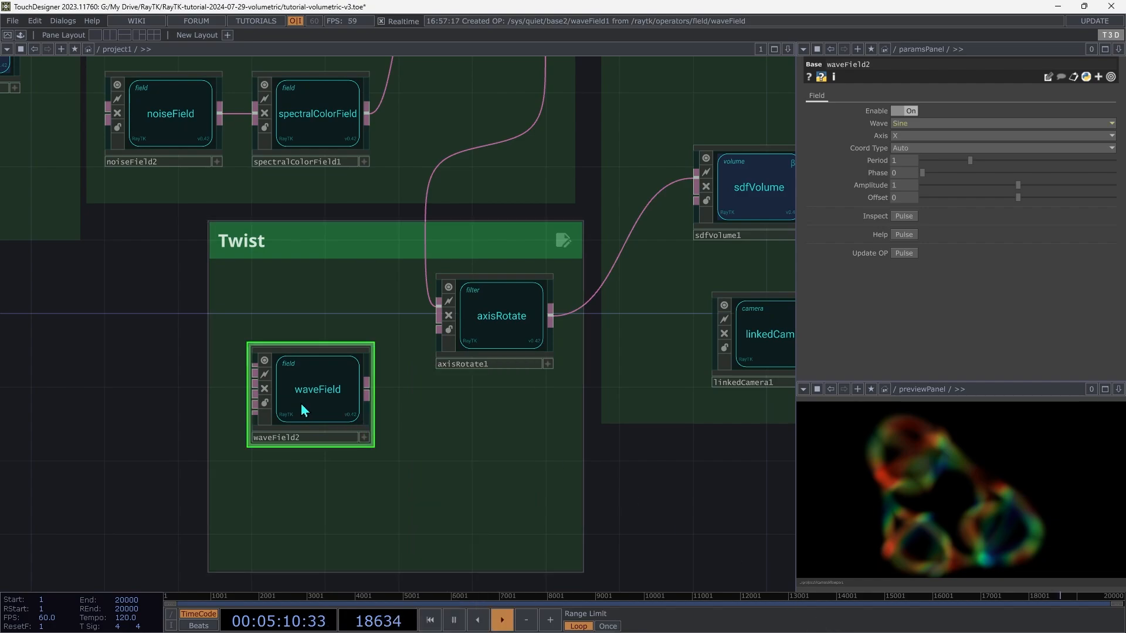
left_click(439, 329)
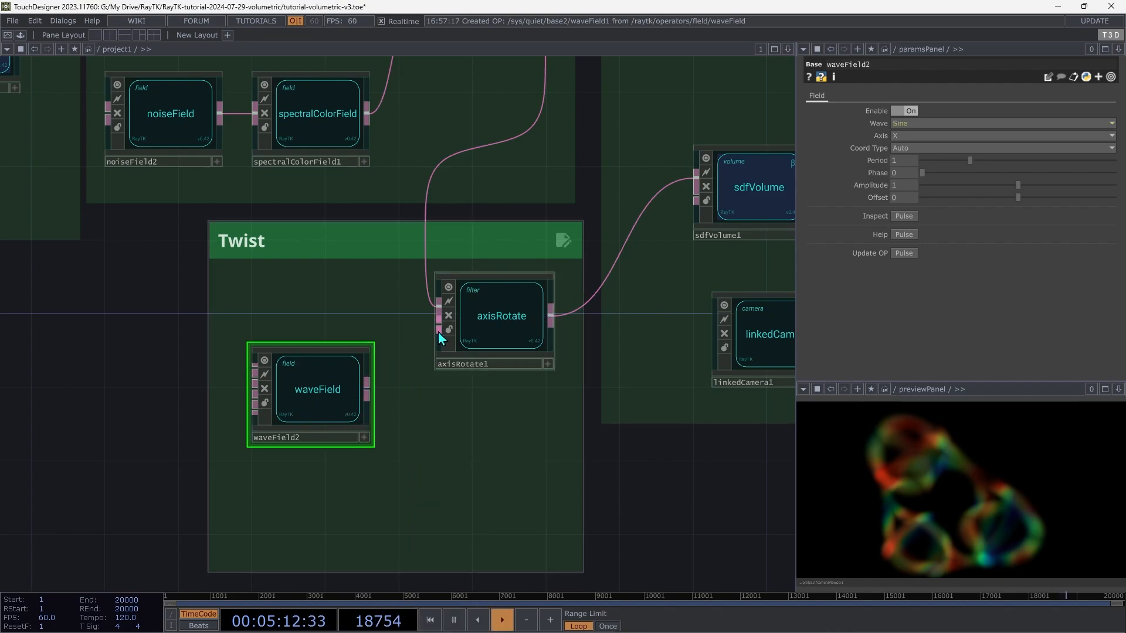
left_click(392, 409)
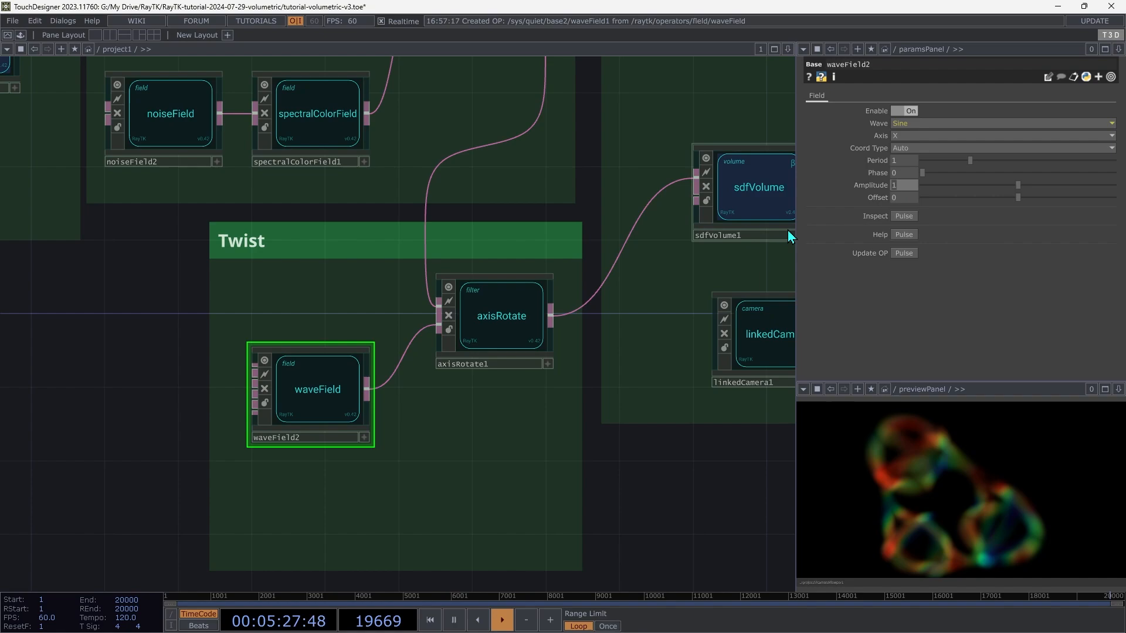
Set waveField2's Amplitude to 15 and Period to 2, and orbit the preview to inspect the twist
type("5")
key("shift+Tab")
key("shift+Tab")
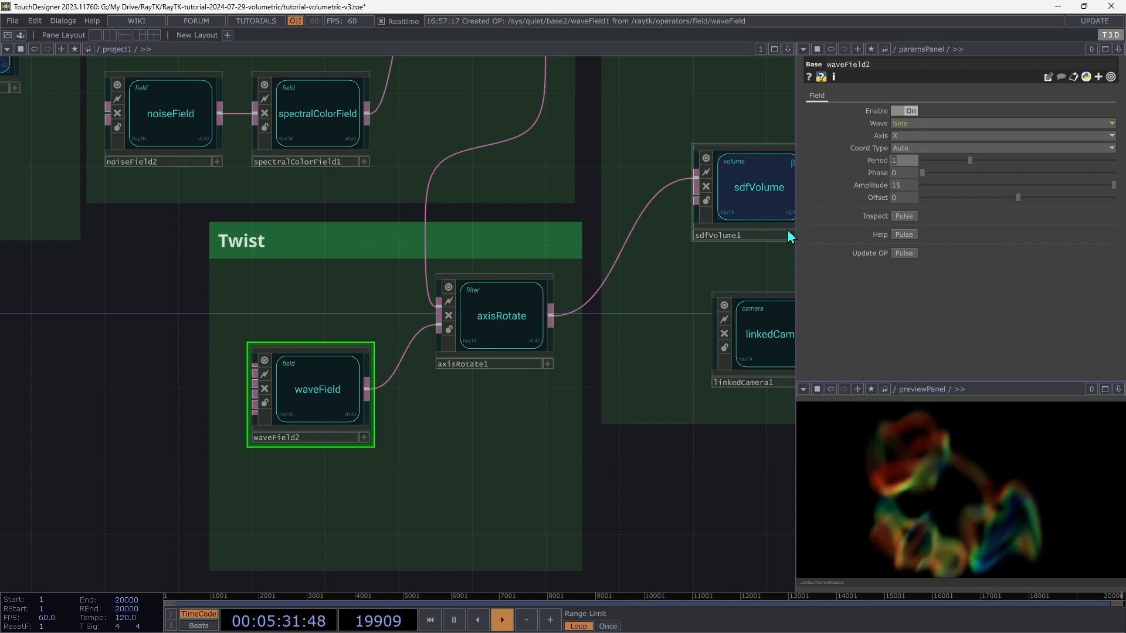
type("2")
key("Tab")
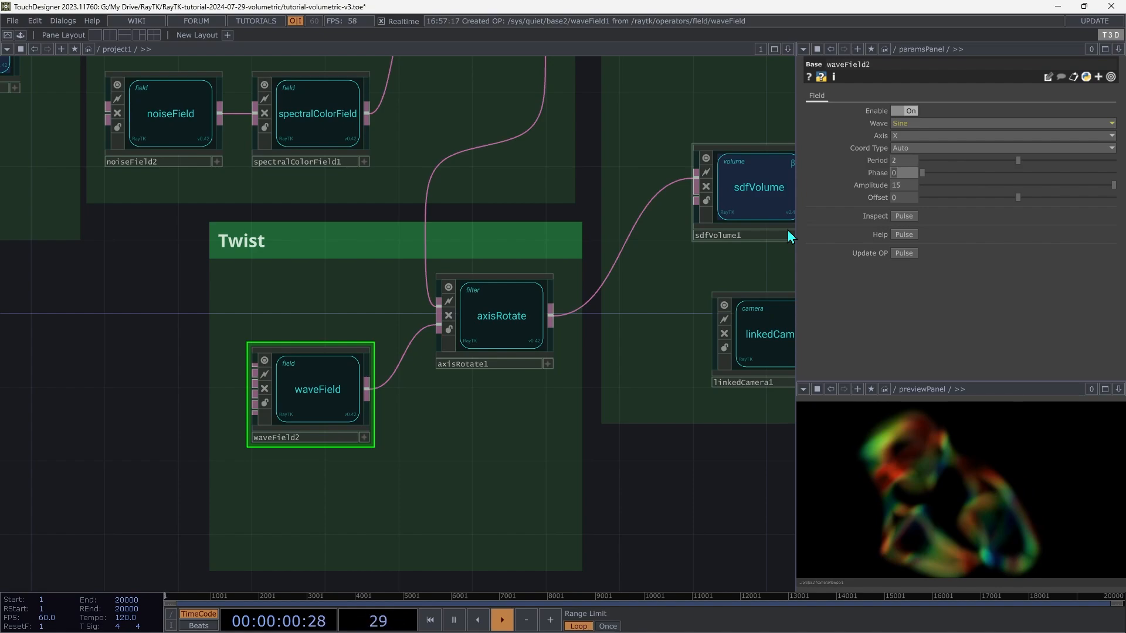
left_click_drag(958, 489, 990, 463)
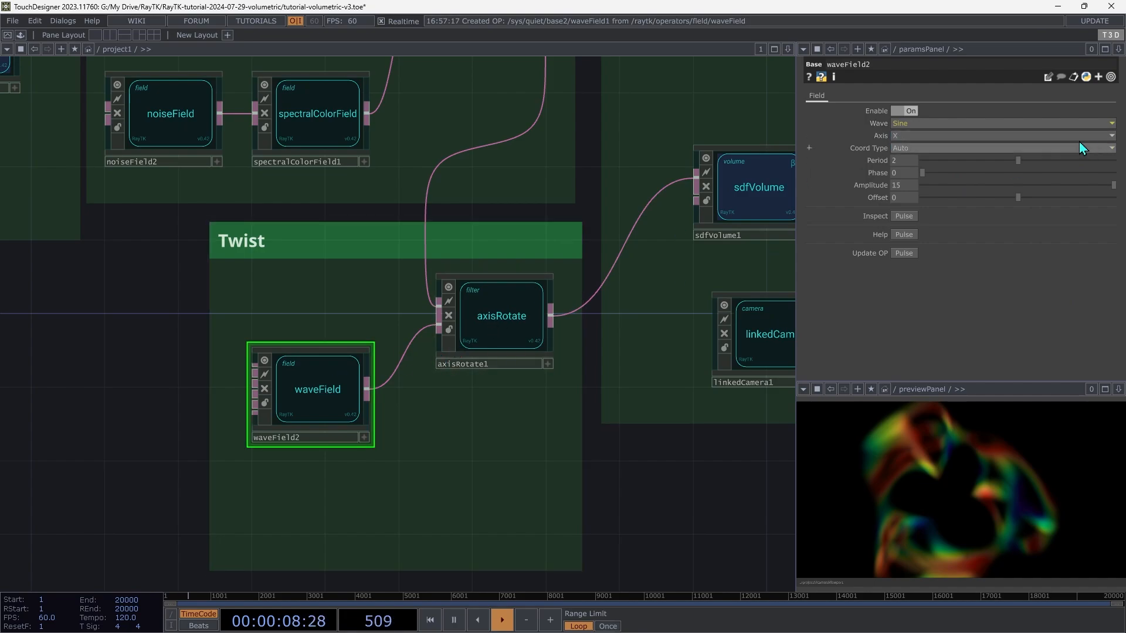
Set waveField2's Axis to Y and try out different Phase values for the twist
left_click(512, 356)
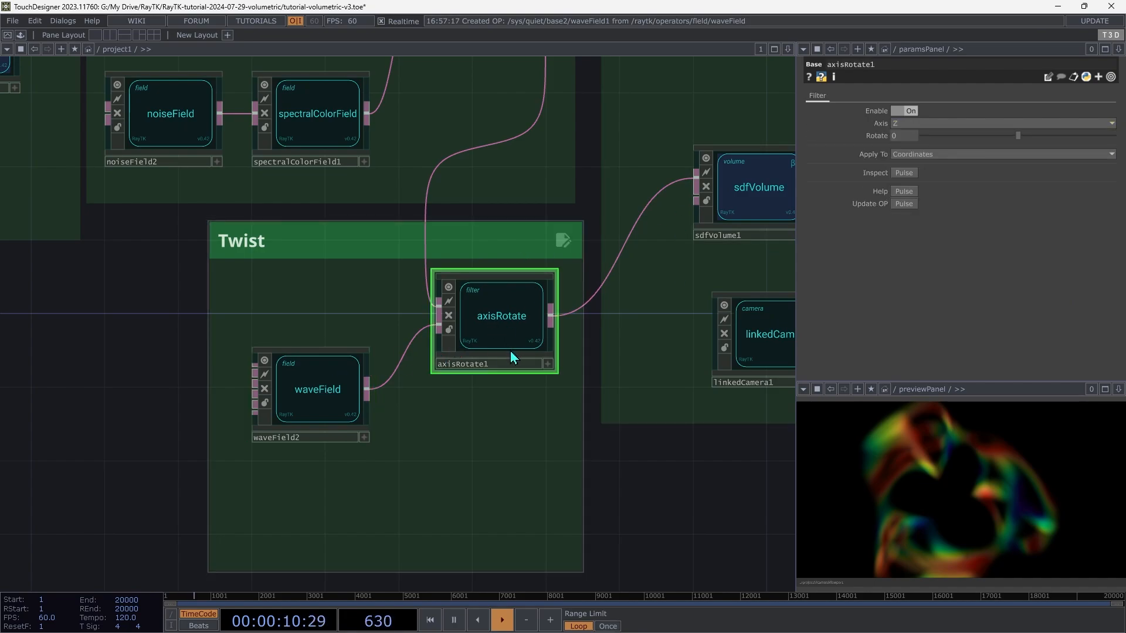
left_click(315, 382)
left_click(907, 139)
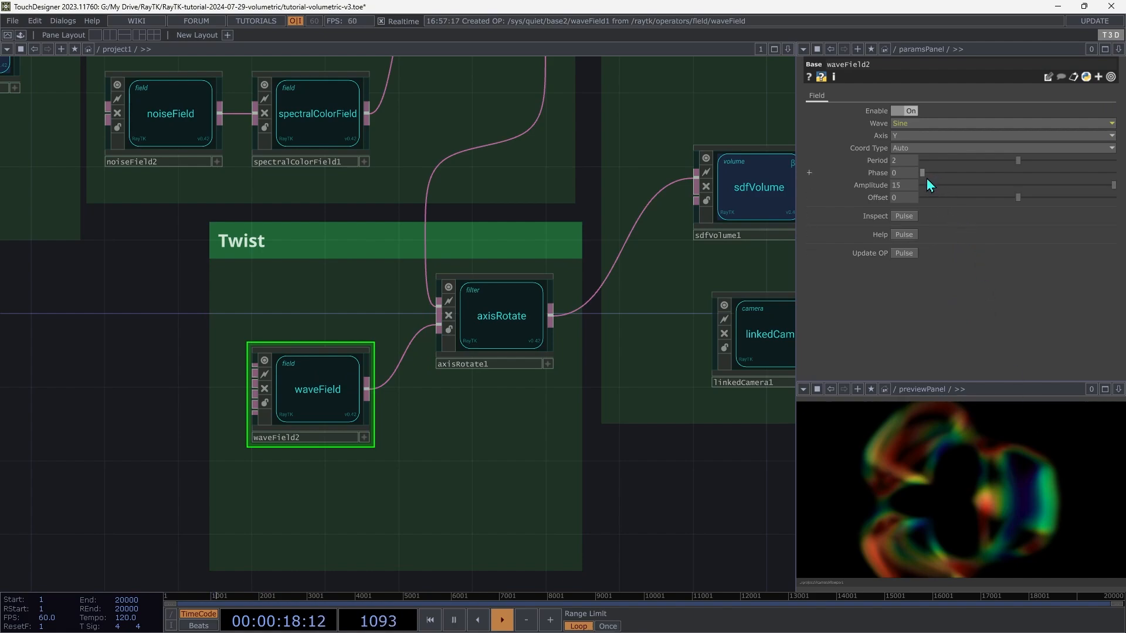
left_click_drag(927, 175, 852, 209)
Animate the Phase of waveField1 in the SDF area with Animate With Speed
scroll(464, 434, "down", 6)
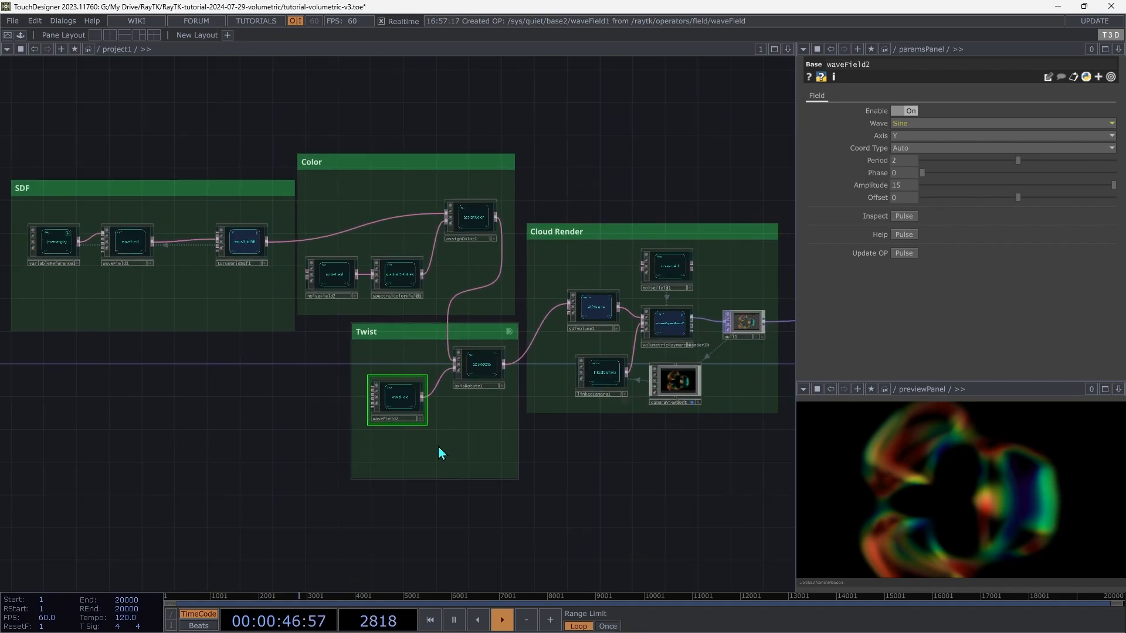
left_click(134, 244)
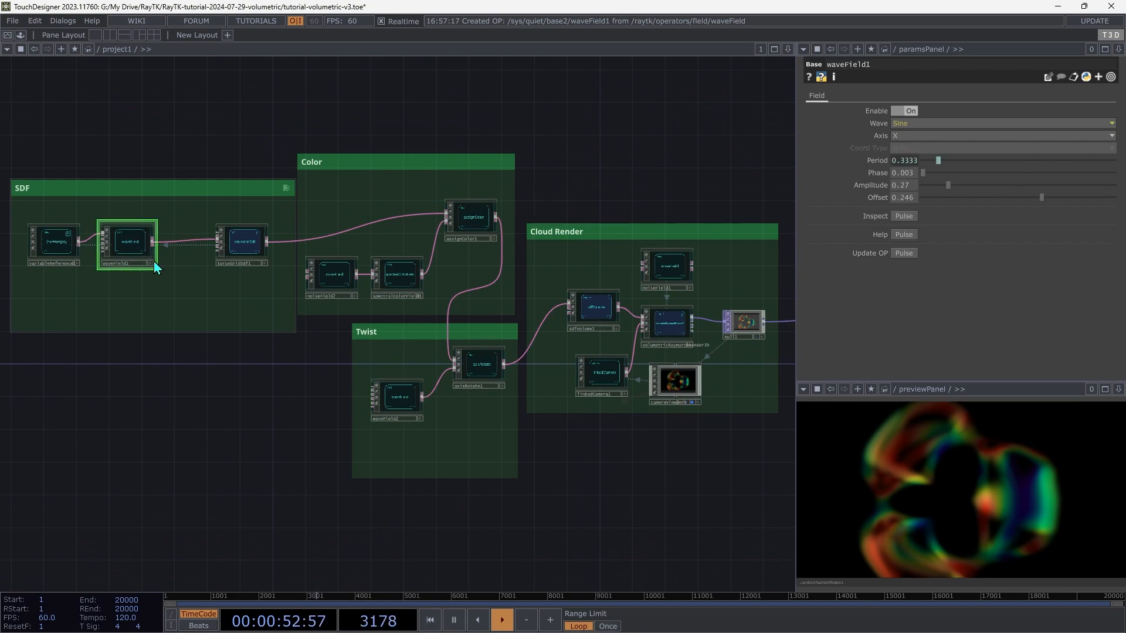
scroll(89, 319, "up", 5)
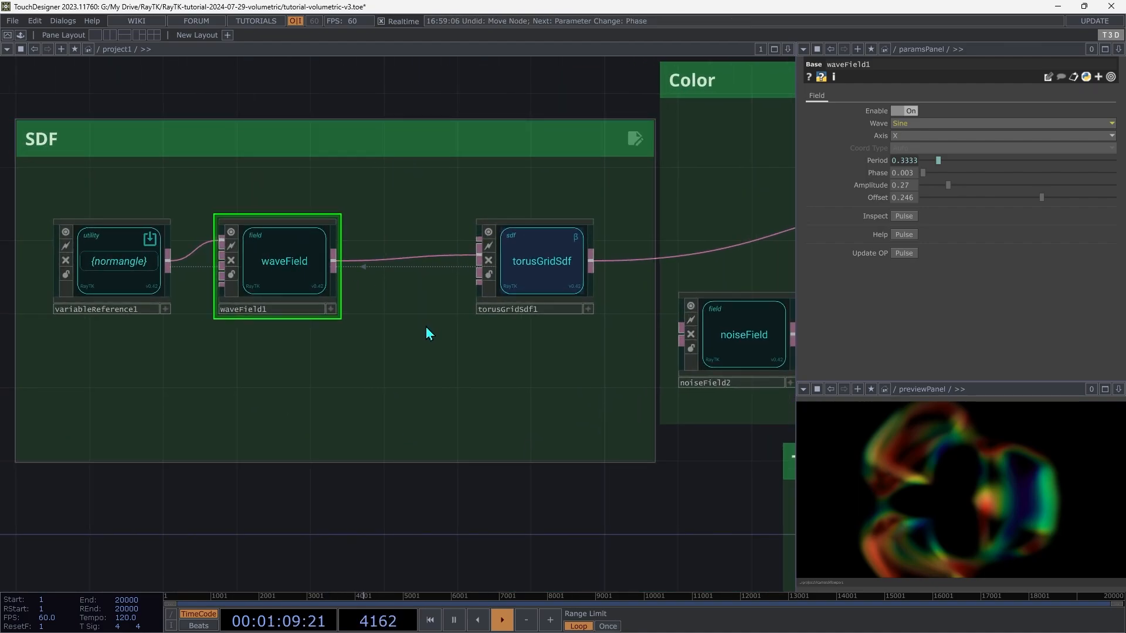
right_click(425, 326)
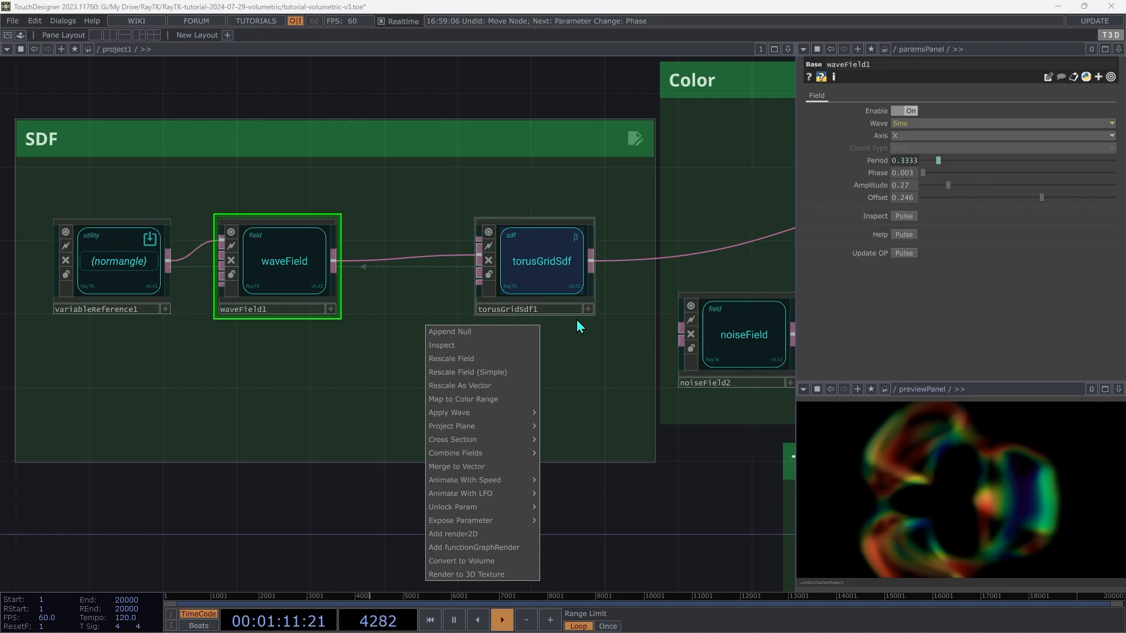
mouse_move(516, 480)
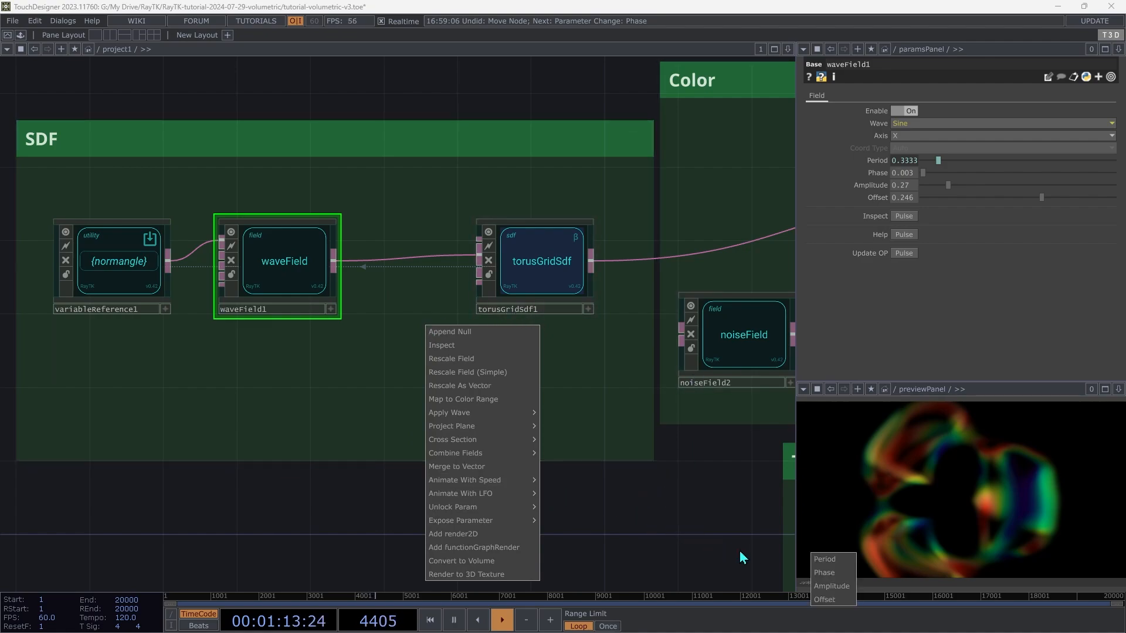
left_click(824, 573)
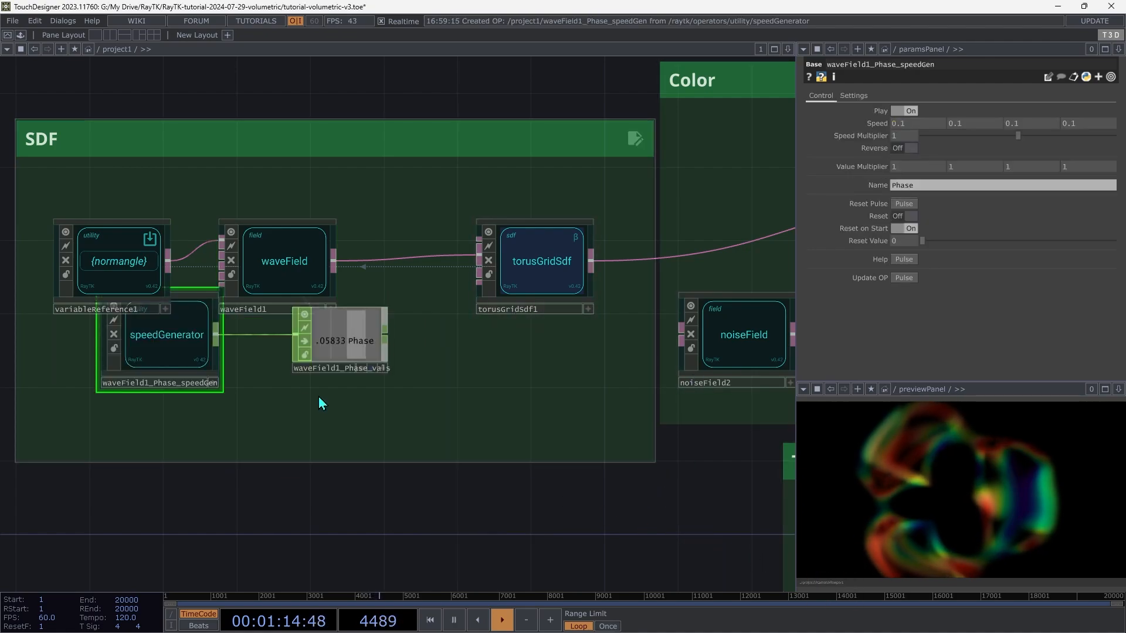
Move the Phase speedGenerator below variableReference1 and its values node below waveField1, keeping both inside the SDF area
left_click(304, 352)
left_click_drag(170, 355, 127, 407)
left_click(126, 389)
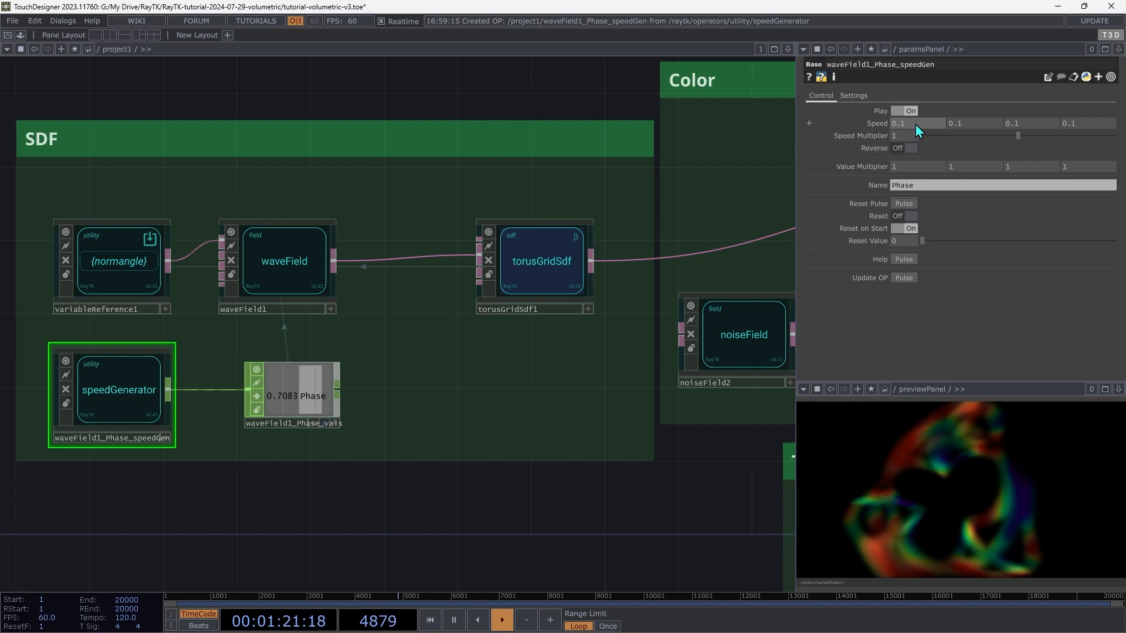
Set the Phase speedGenerator's first Speed value to 0.5 and lower its Speed Multiplier to about 0.469
mouse_move(923, 111)
left_mouse_down()
mouse_move(912, 111)
mouse_move(918, 102)
left_mouse_up()
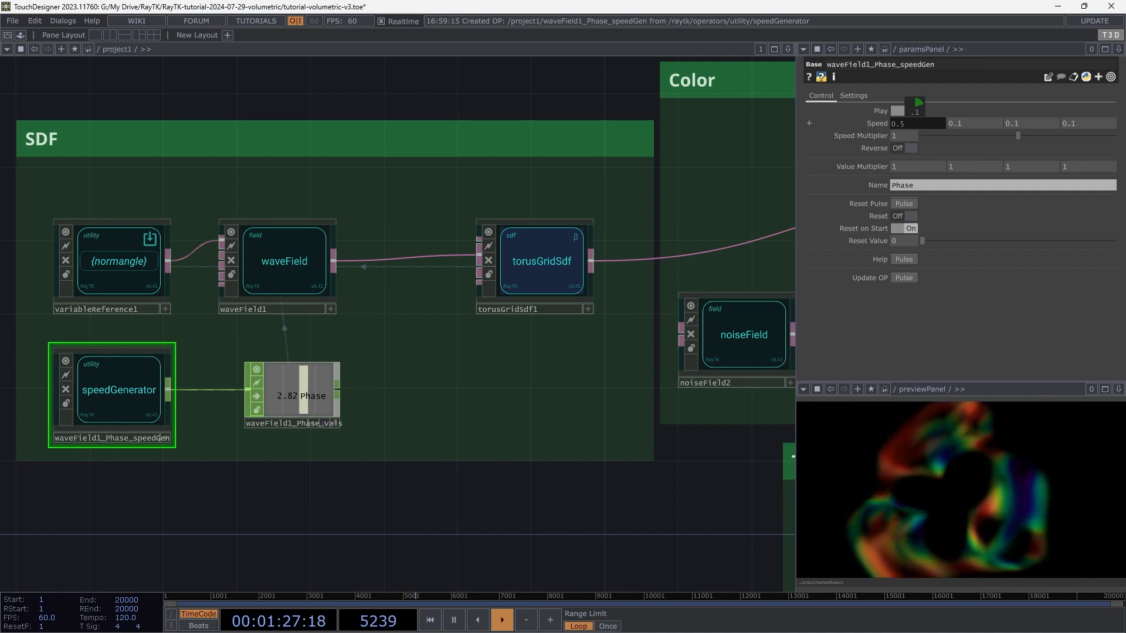
left_click_drag(918, 102, 919, 103)
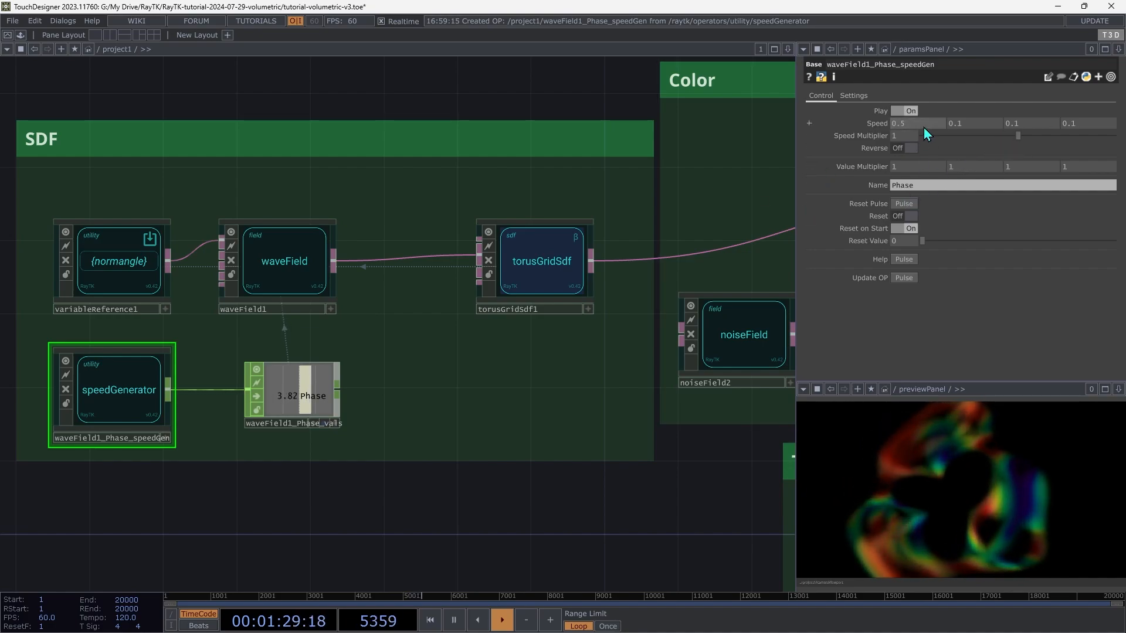
left_click_drag(910, 124, 919, 112)
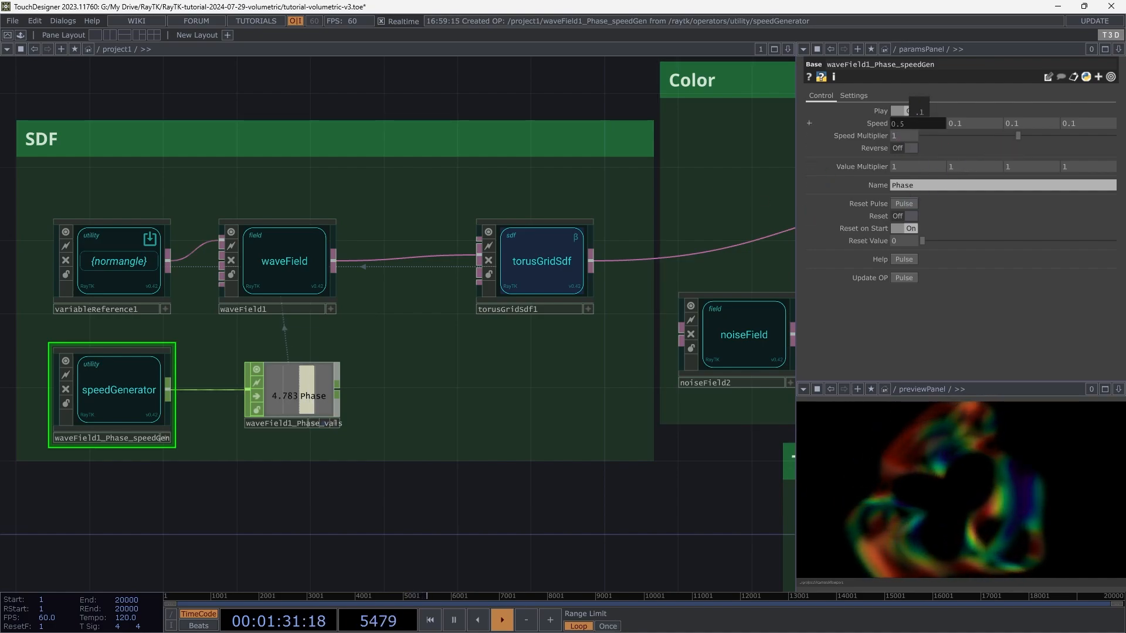
middle_click_drag(919, 111, 922, 129)
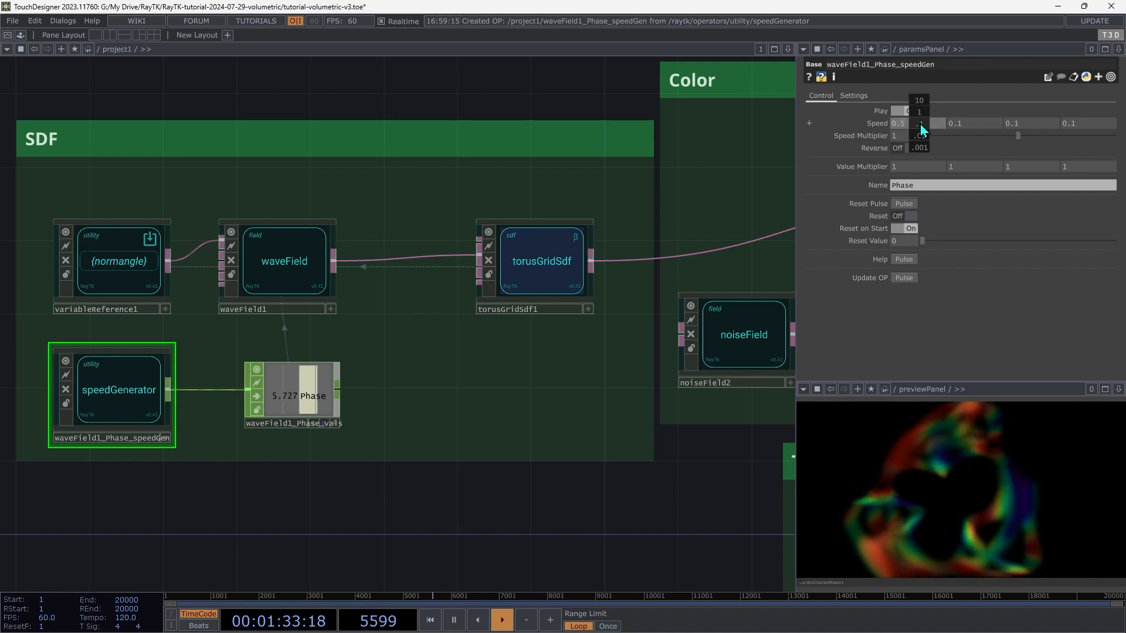
left_click_drag(1018, 134, 988, 171)
key("ctrl+z")
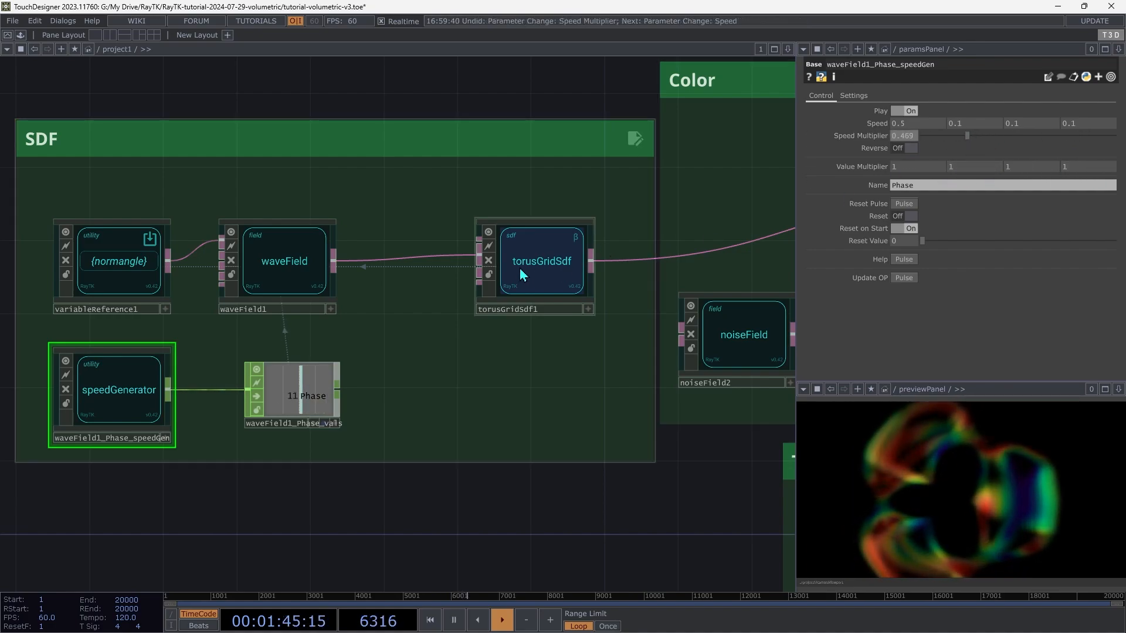
Try out torusGridSdf1's two Shift values, return them to 0, and animate the whole Shift parameter with Animate With Speed
left_click(554, 254)
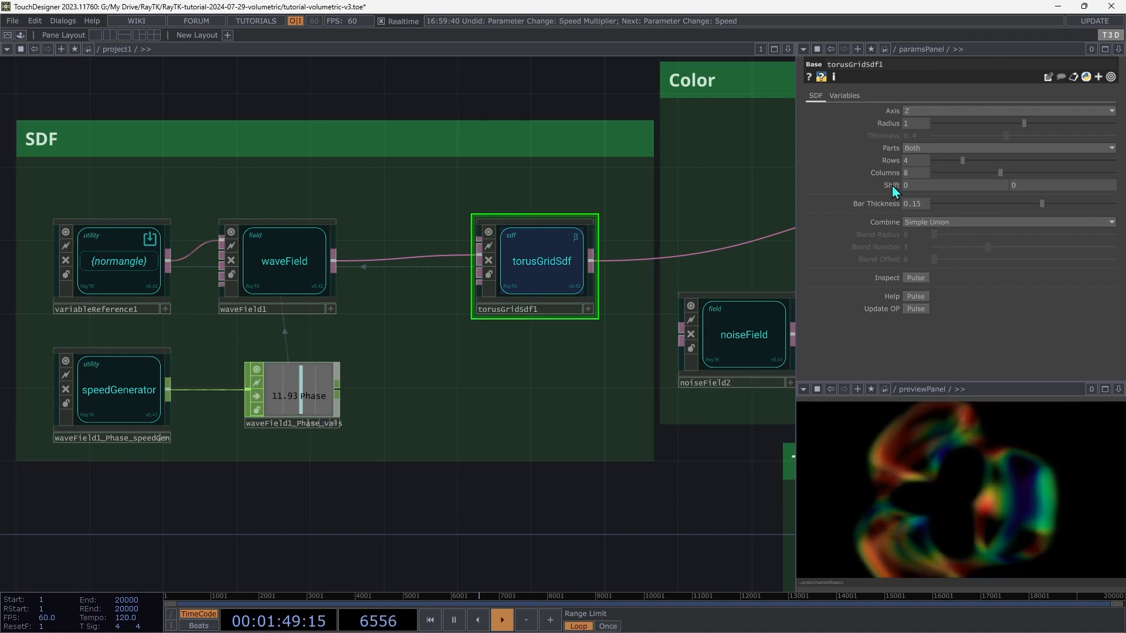
left_click_drag(906, 189, 915, 170)
left_click_drag(1038, 185, 1037, 169)
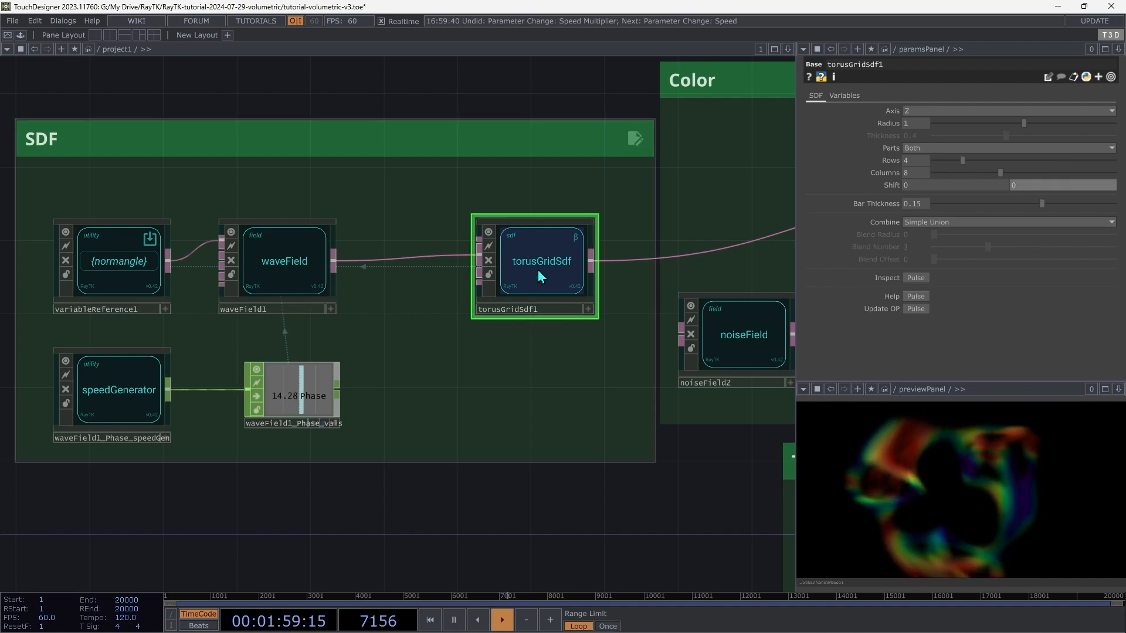
right_click(545, 360)
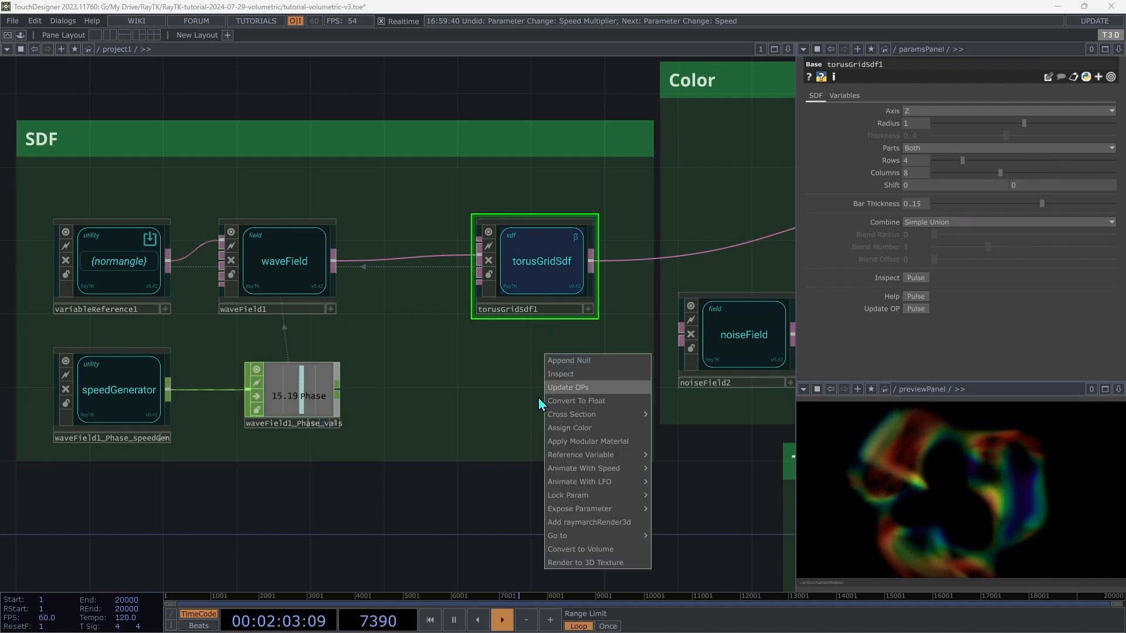
mouse_move(607, 476)
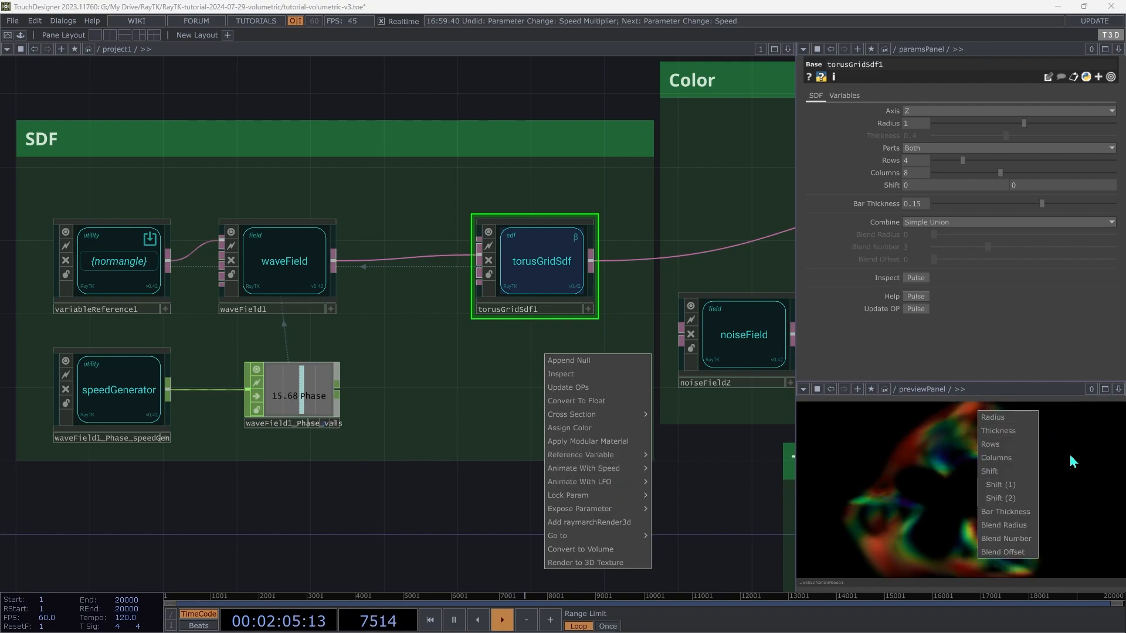
left_click(1007, 473)
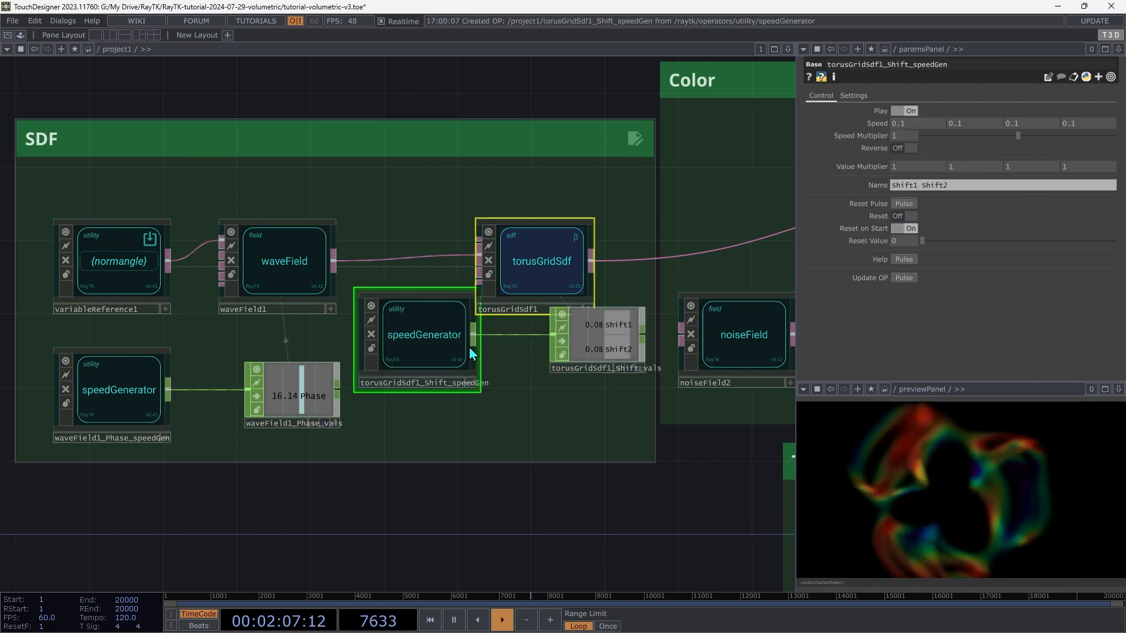
Arrange the Shift speedGenerator and its values node in the lower row of the SDF area, moving the Phase values node closer to its generator
left_click_drag(462, 329, 452, 384)
left_click_drag(326, 427, 296, 422)
left_click(392, 420)
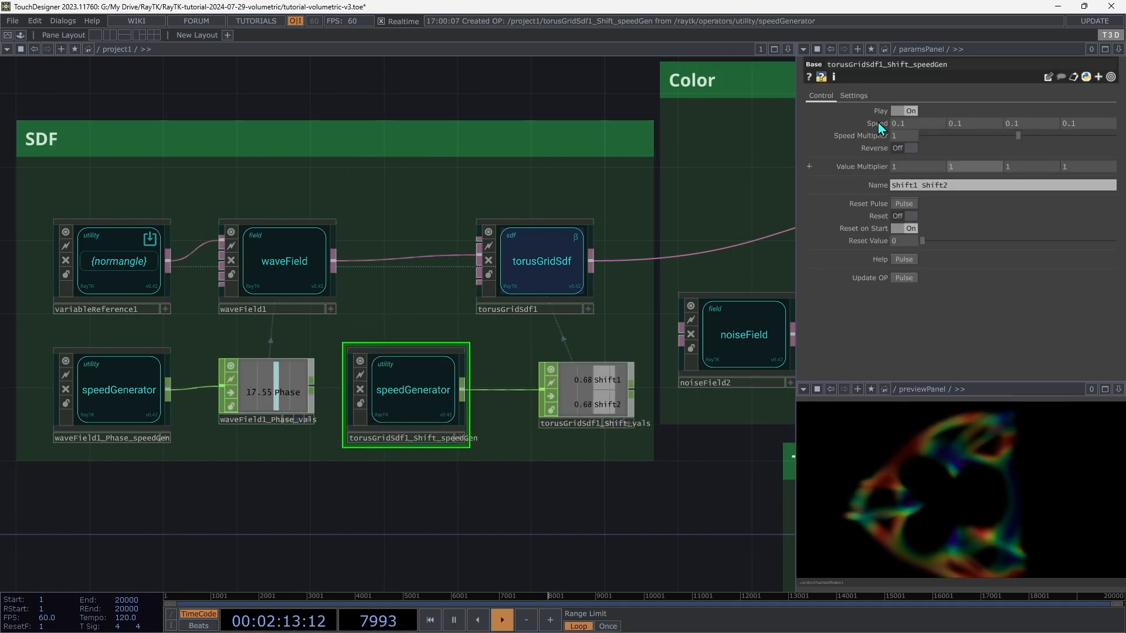
Set the Shift speedGenerator's first two Speeds to -0.1 and 0.2, test Reverse, and raise Speed Multiplier to about 1.346
middle_click_drag(917, 127, 903, 127)
middle_click_drag(980, 128, 997, 128)
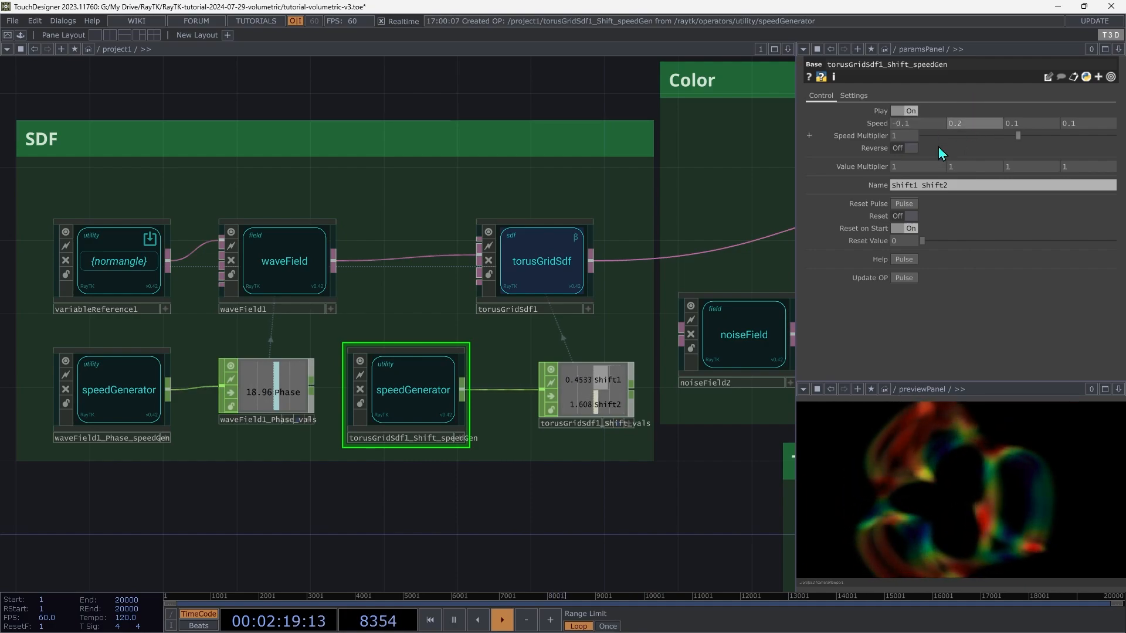
left_click(908, 148)
left_click(908, 150)
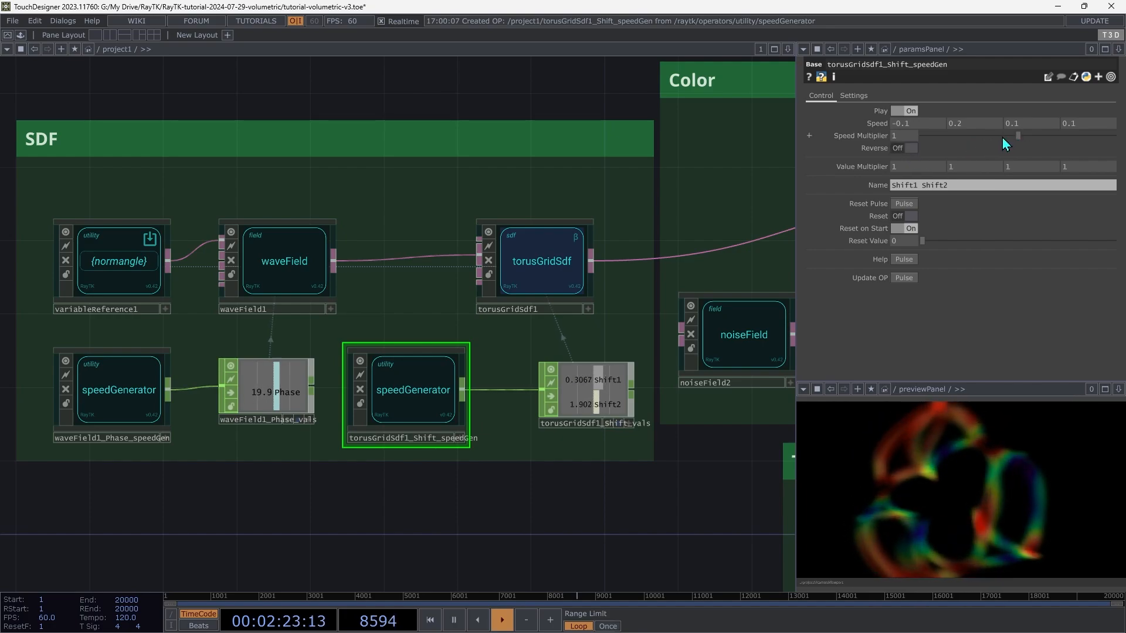
left_click_drag(945, 130, 1054, 116)
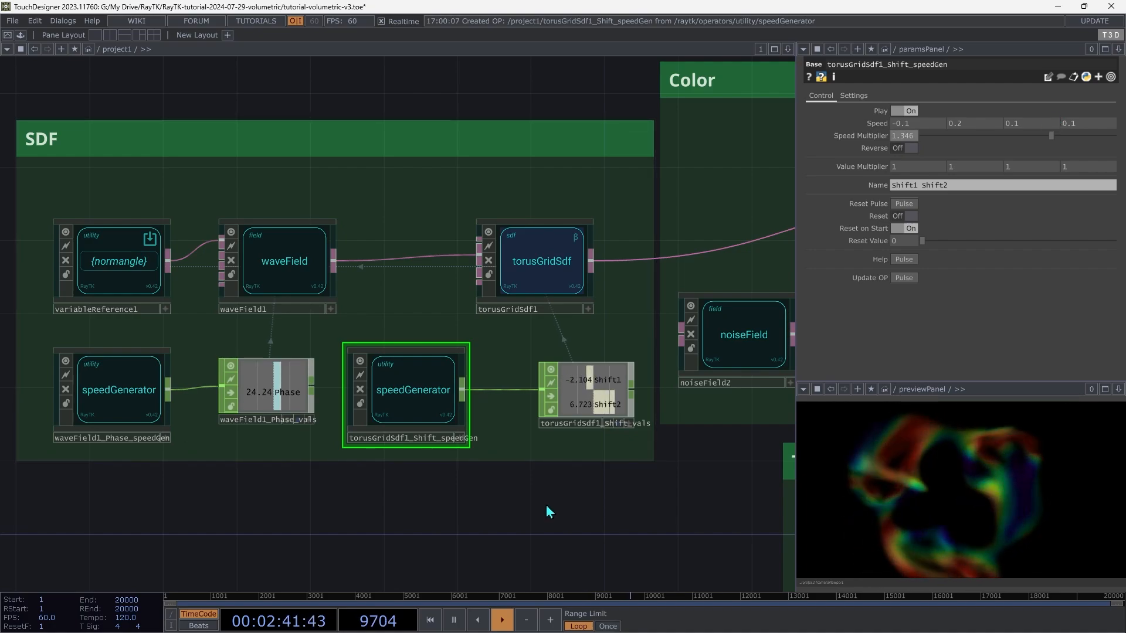
Move noiseField2 and spectralColorField1 together up inside the Color area to free space beneath them
scroll(547, 513, "right", 10)
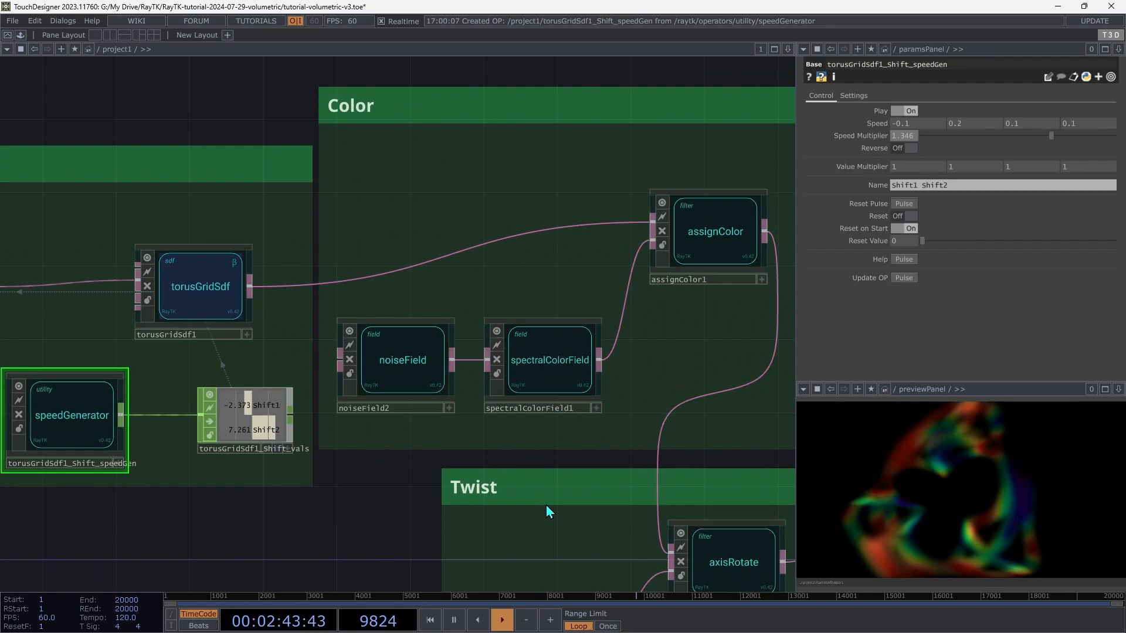
left_click(262, 365)
left_click_drag(440, 319, 283, 402)
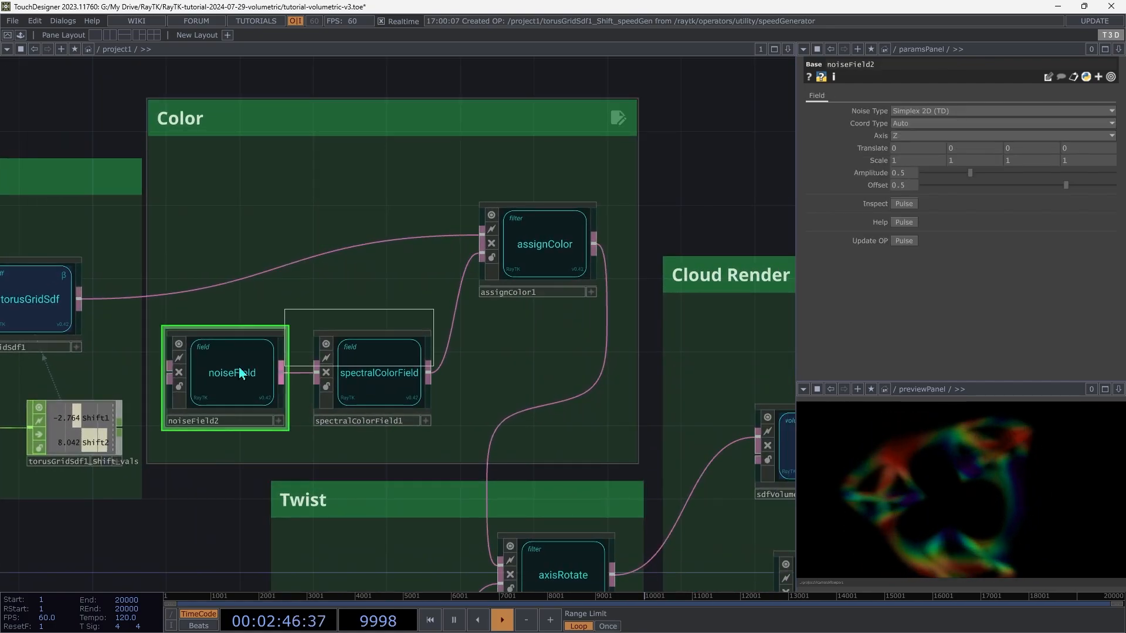
left_click_drag(257, 362, 257, 269)
left_click(252, 270)
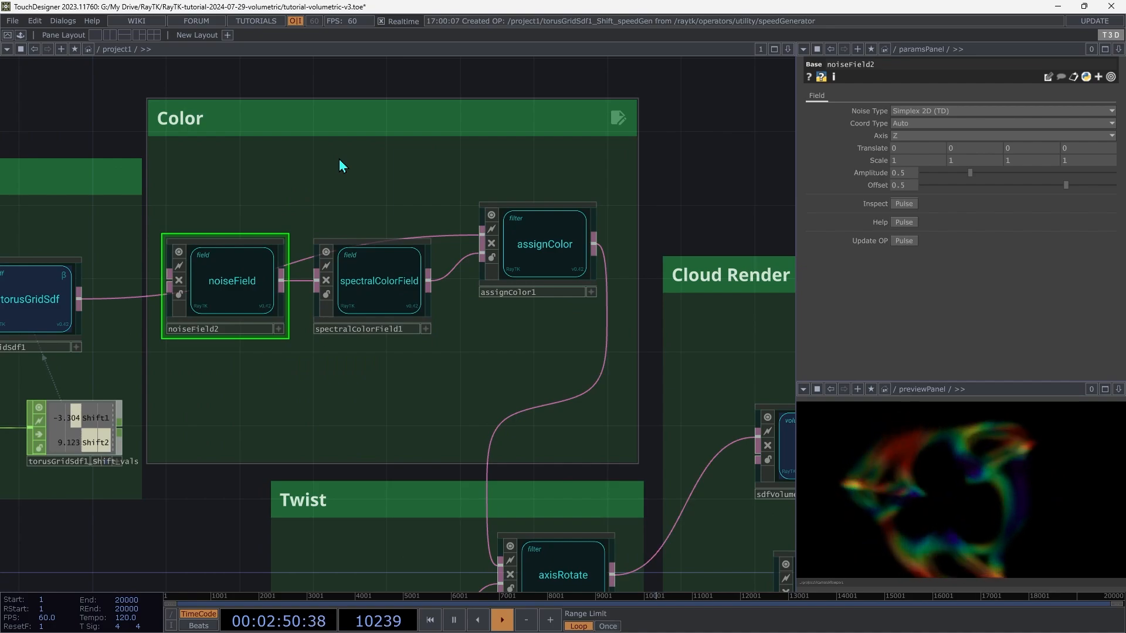
Animate noiseField2's whole Translate parameter with Animate With Speed and place the speedGenerator and its values node below noiseField2
key("alt+r")
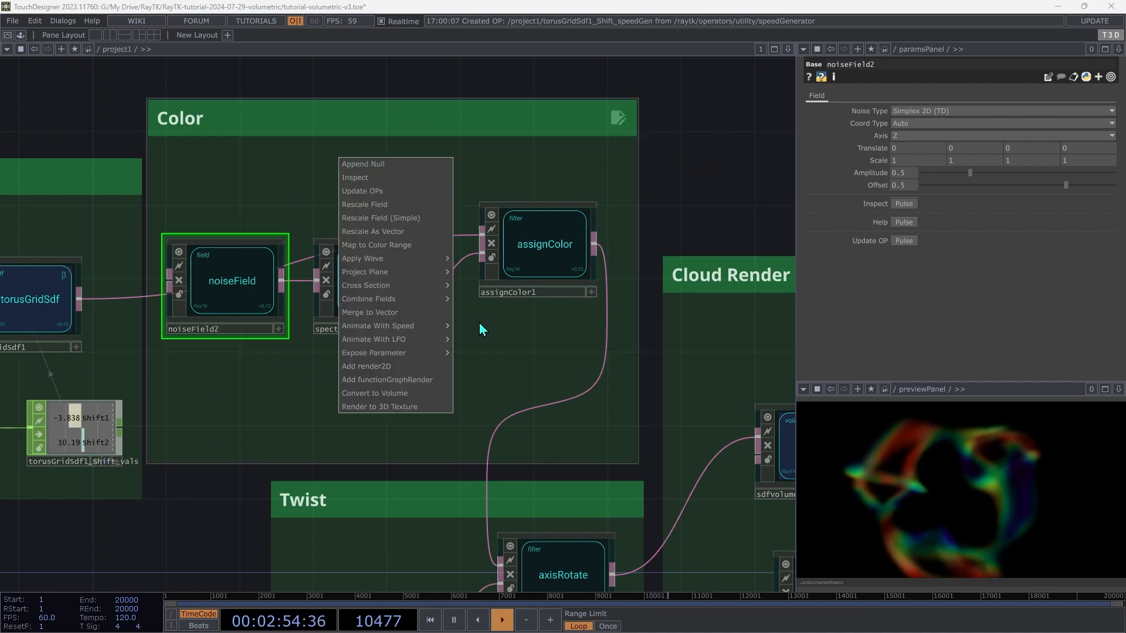
mouse_move(447, 326)
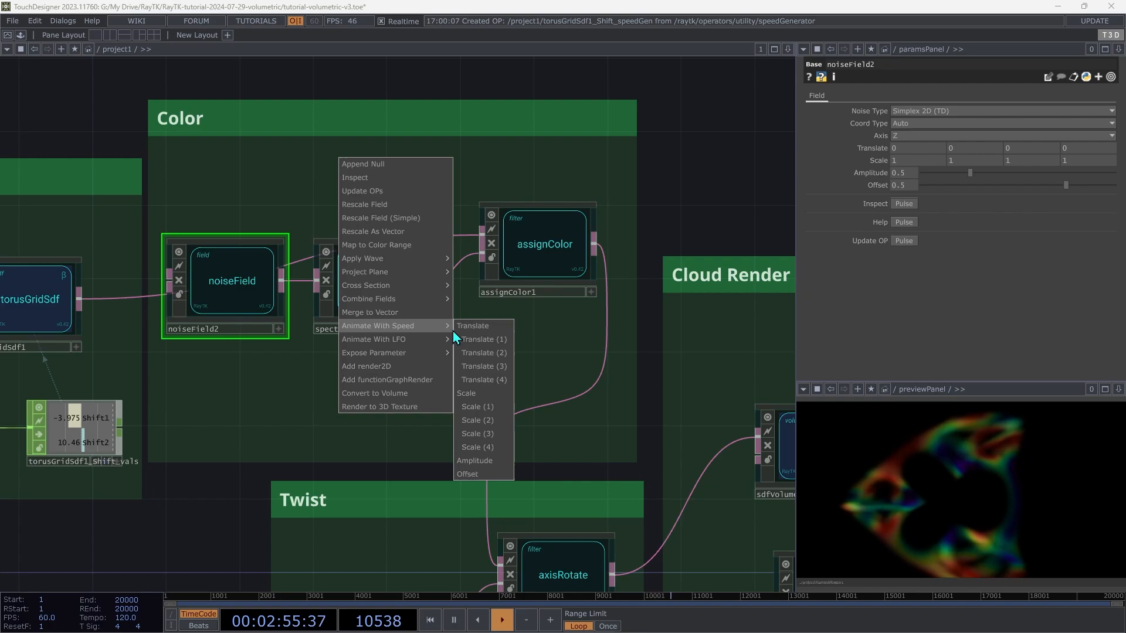
left_click(487, 326)
left_click(293, 362, "ctrl")
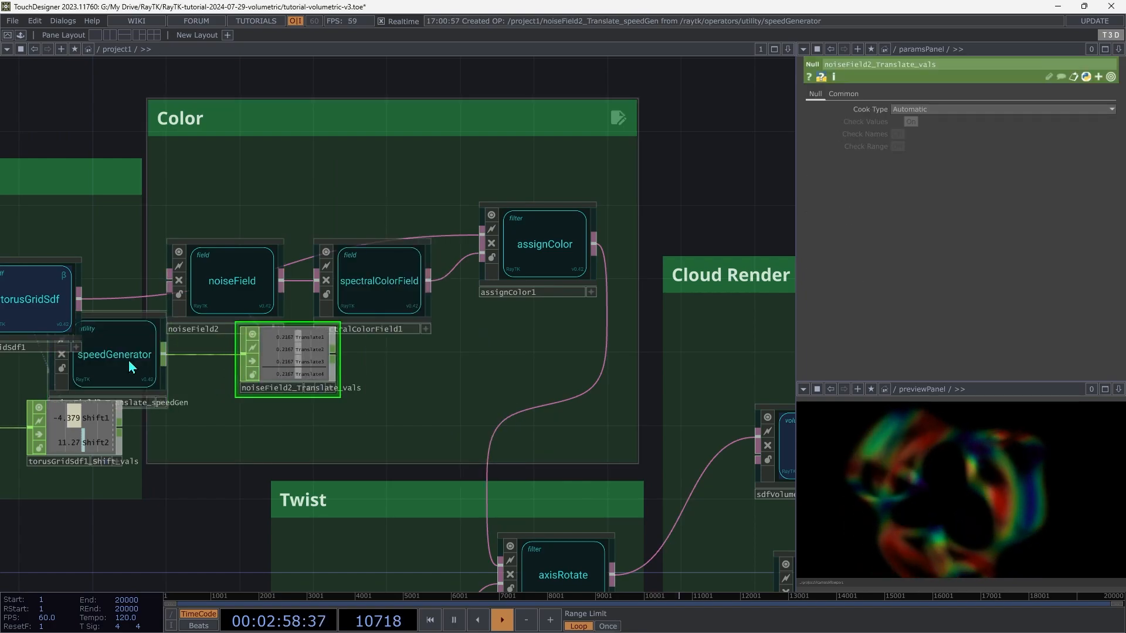
left_click_drag(92, 368, 231, 403)
left_click(232, 405)
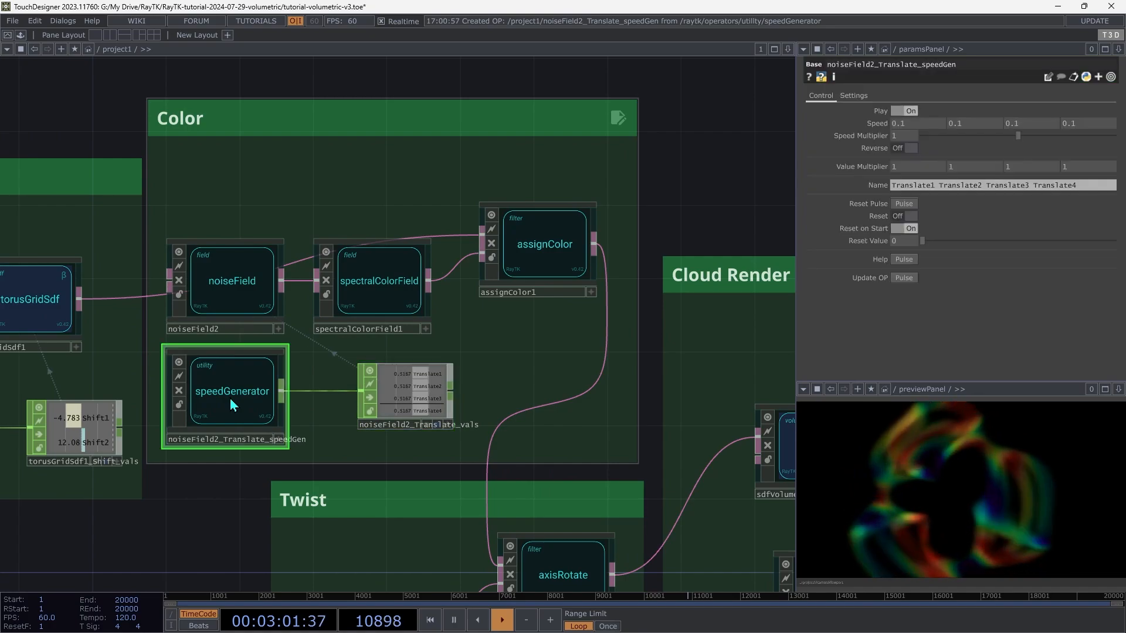
Check noiseField2's Noise Type options, and set the Translate speedGenerator's first three Speed values to -0.1, -0.02 and 0.3
left_click(245, 290)
left_click(941, 112)
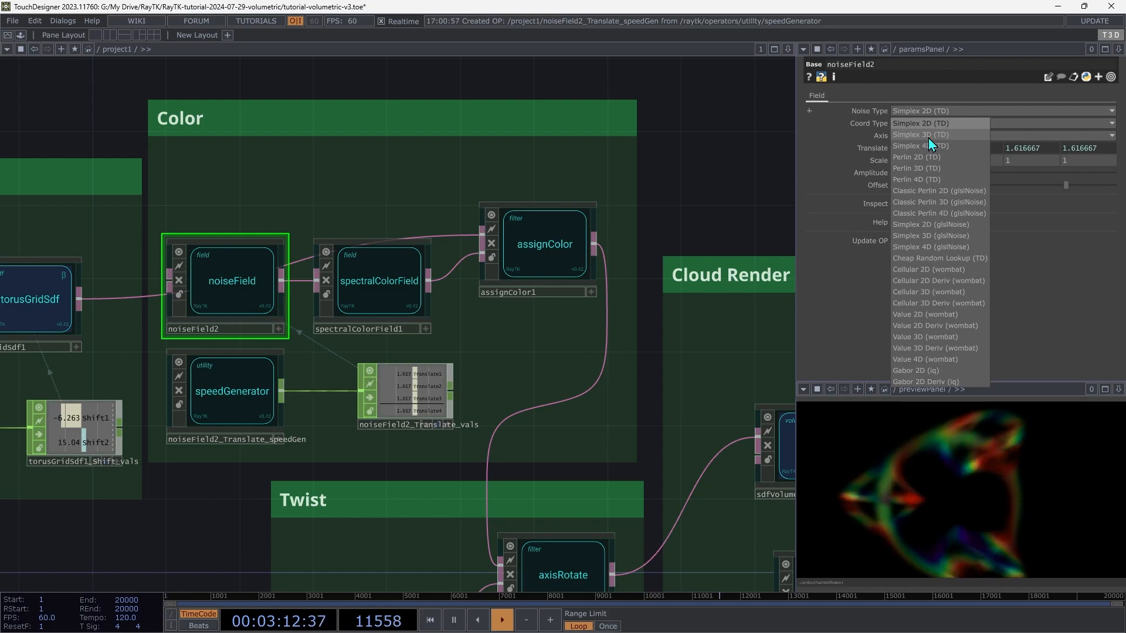
left_click(249, 390)
left_click(248, 392)
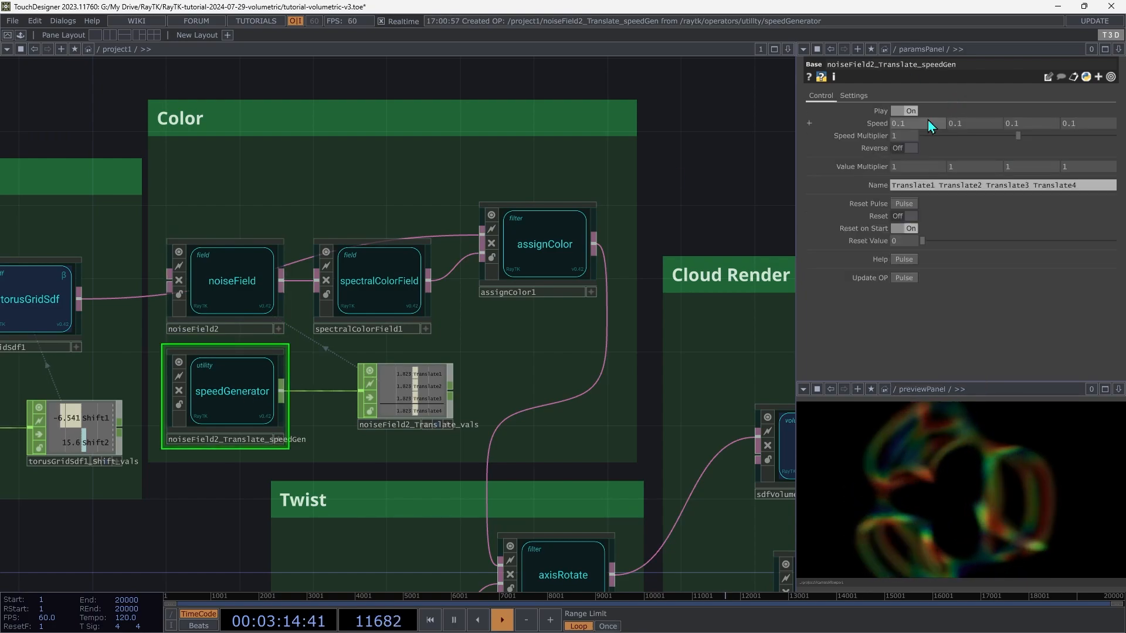
middle_click_drag(923, 125, 911, 111)
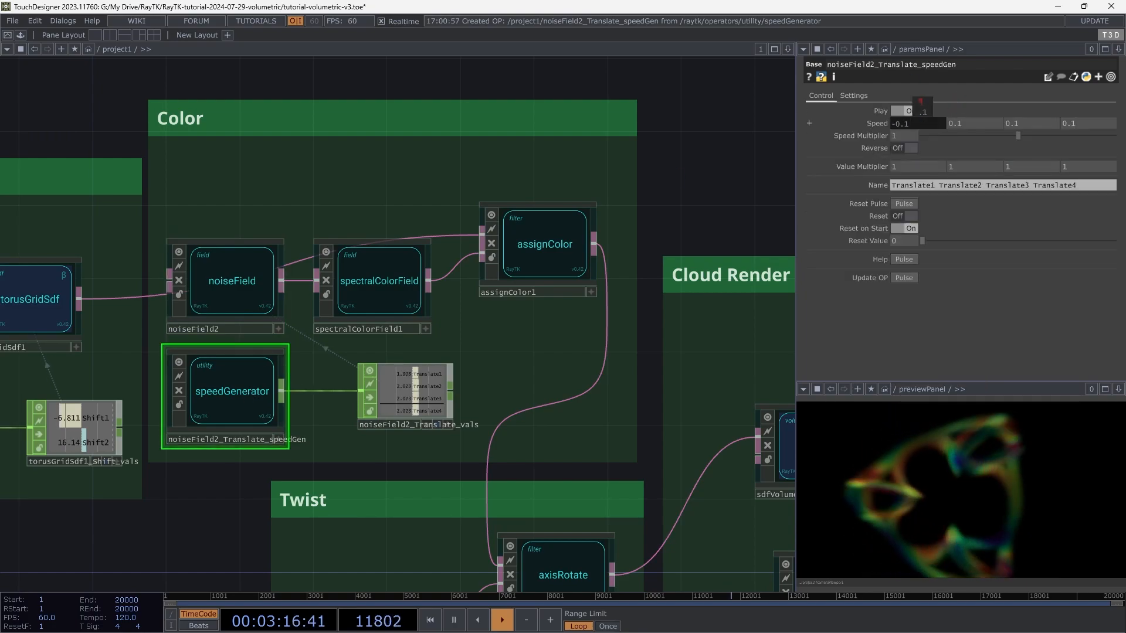
middle_click_drag(1021, 124, 1043, 111)
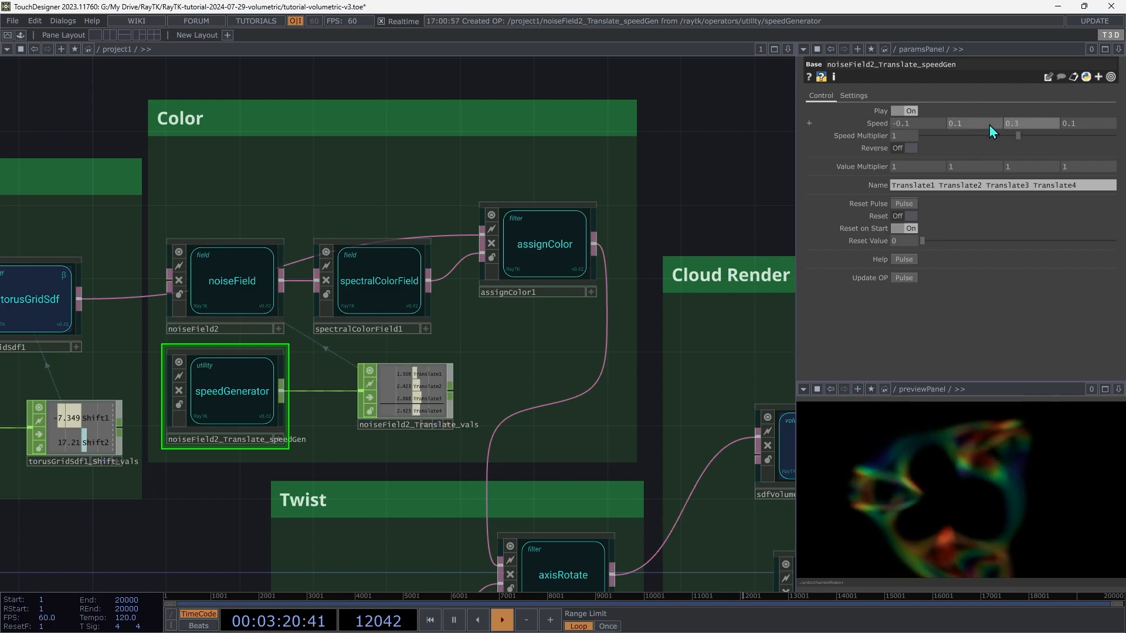
middle_click_drag(979, 124, 973, 139)
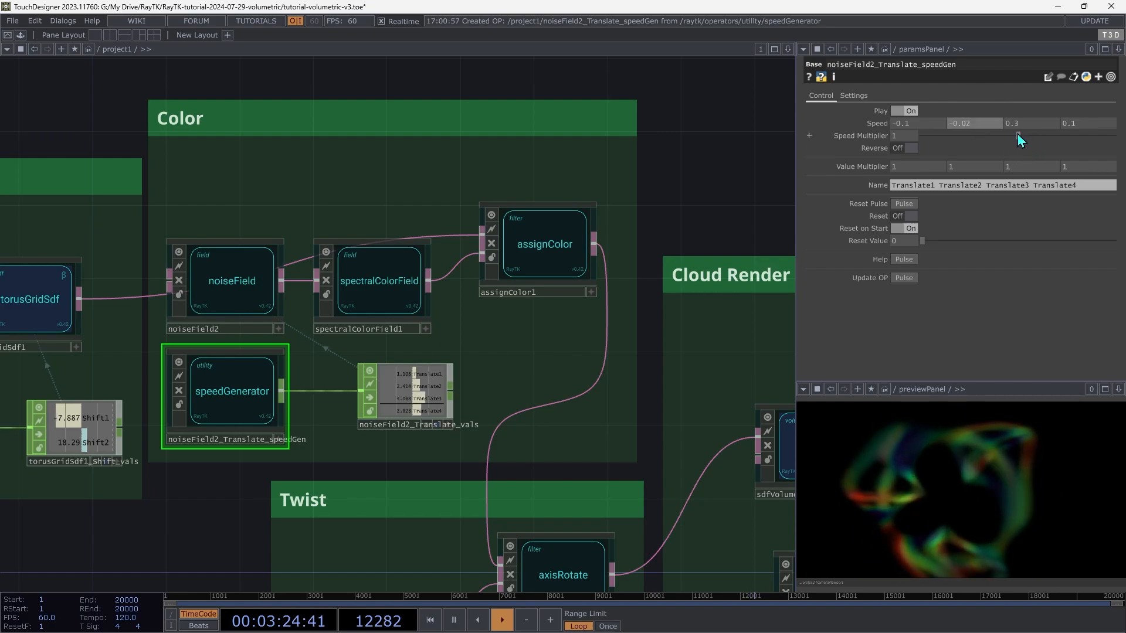
Lower the Translate speedGenerator's Speed Multiplier to about 0.663 and check the animated Translate on noiseField2
left_click_drag(1018, 136, 974, 141)
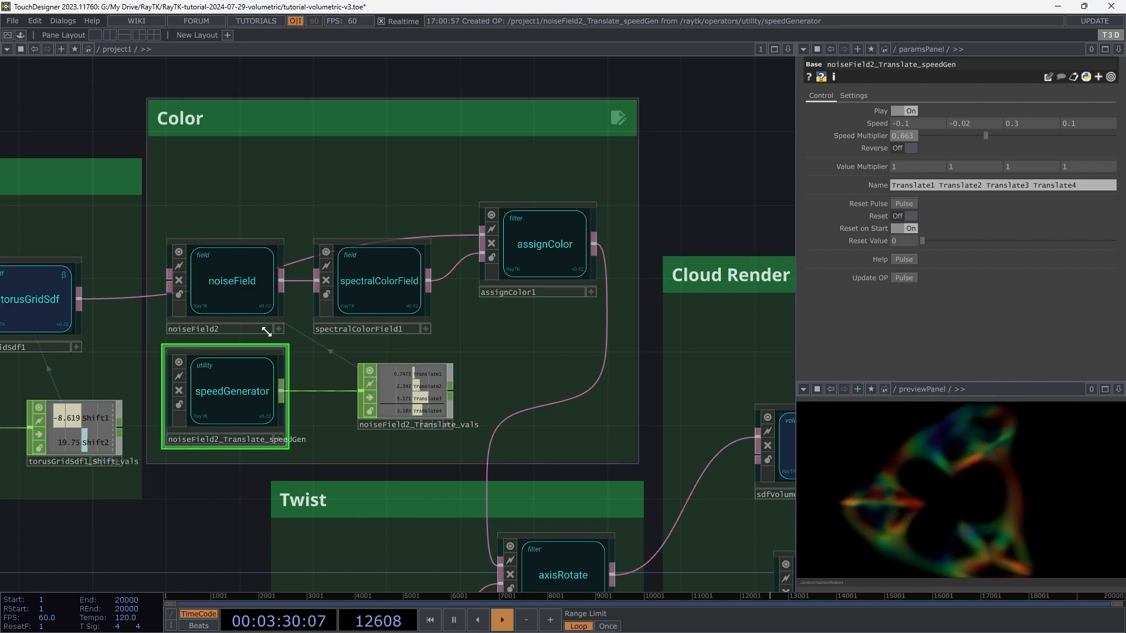
left_click(240, 285)
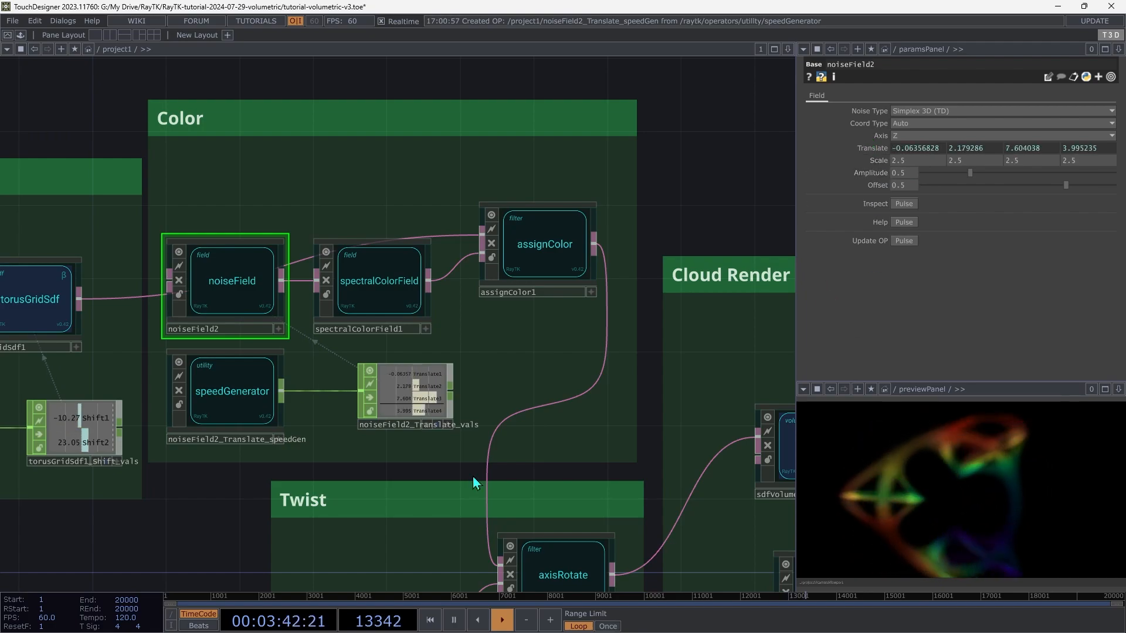
Move waveField2 up in the Twist area and animate its Phase with Animate With Speed, placing the speedGenerator and values node below it
scroll(475, 482, "down", 10)
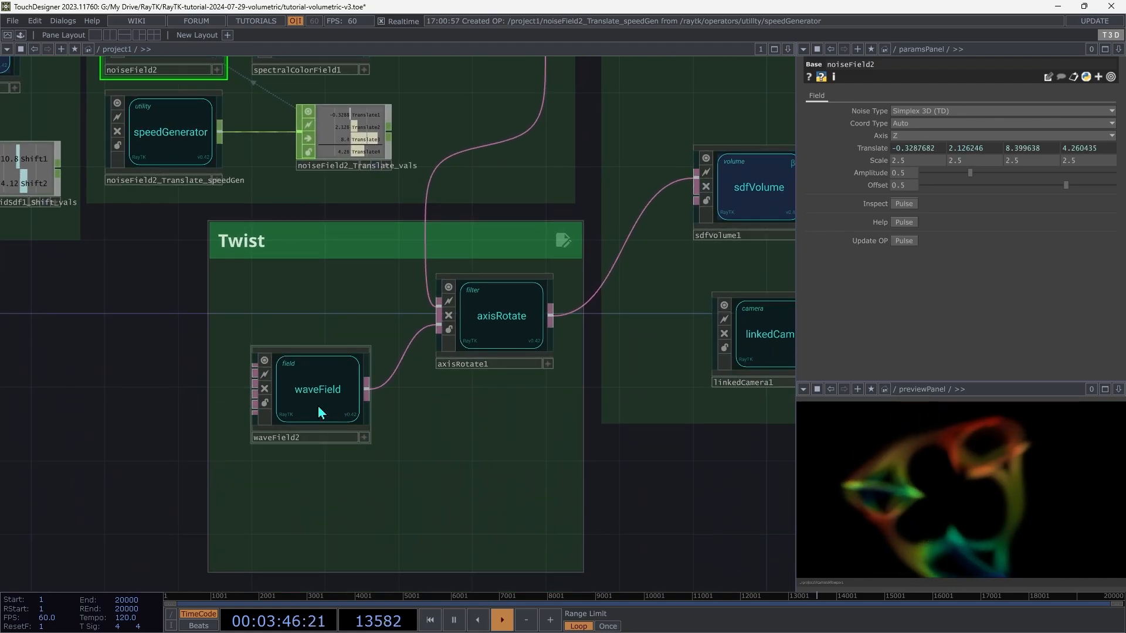
left_click_drag(319, 410, 337, 374)
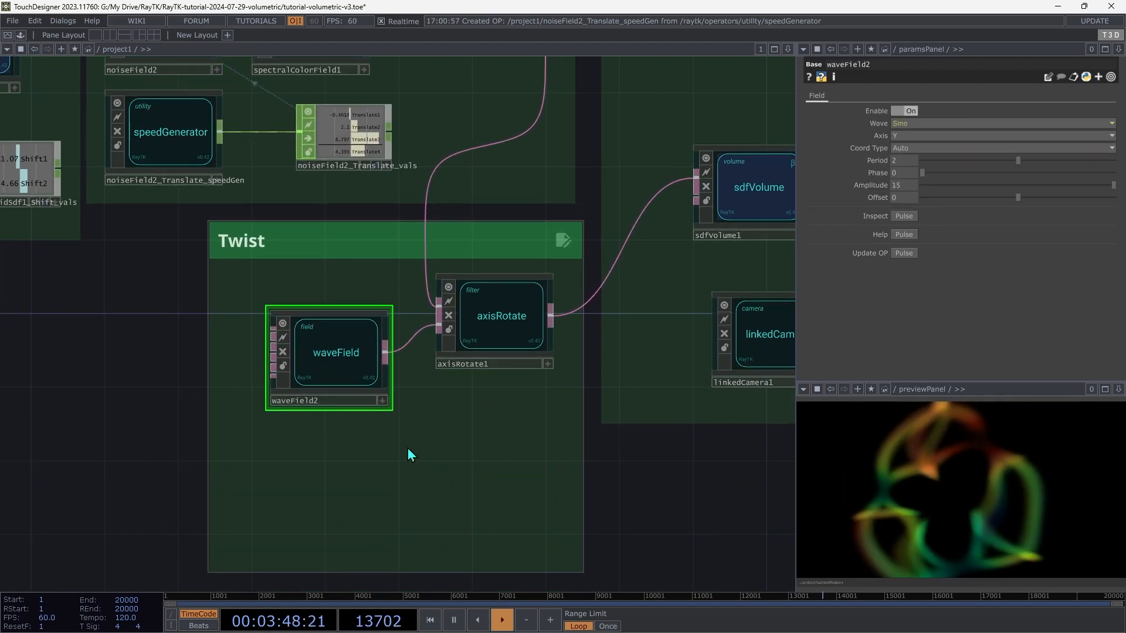
right_click(444, 437)
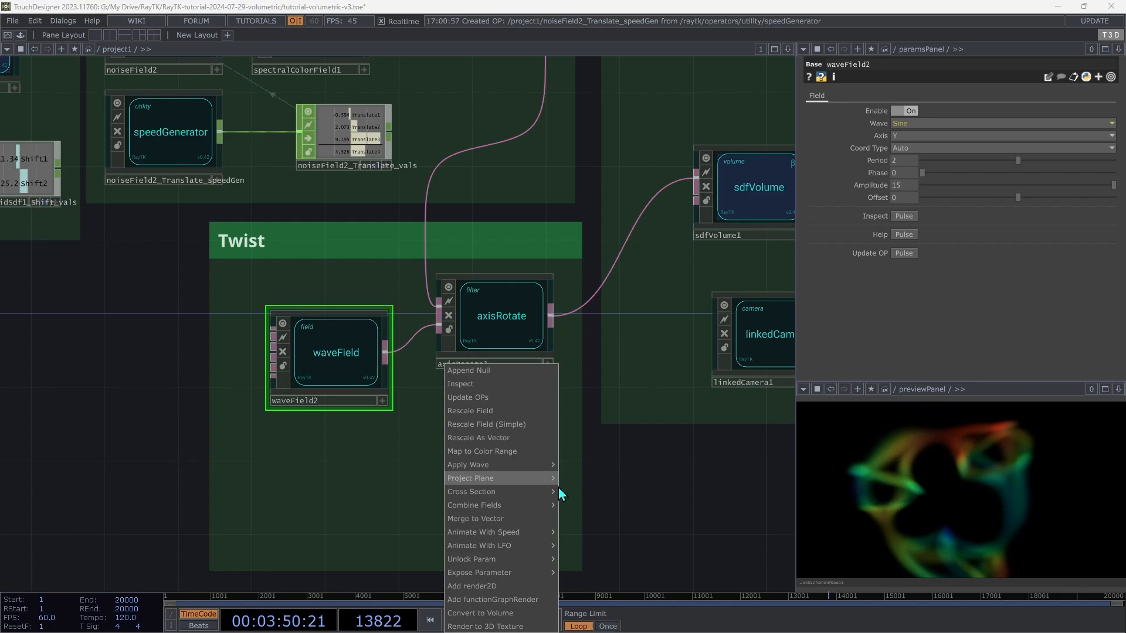
mouse_move(534, 537)
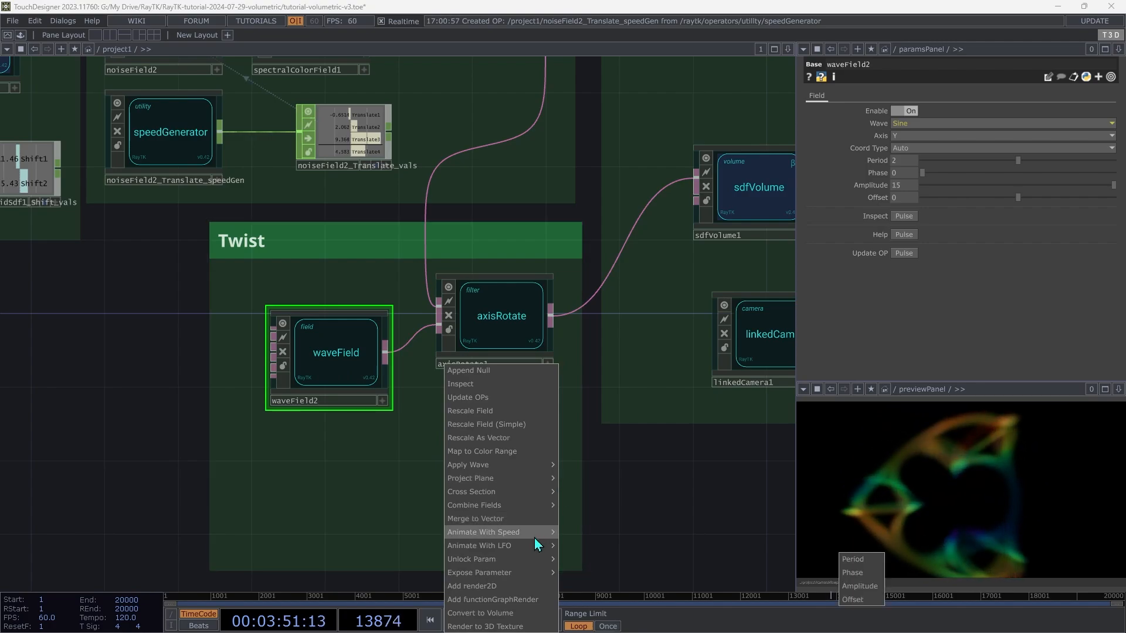
left_click(854, 575)
left_click(389, 434)
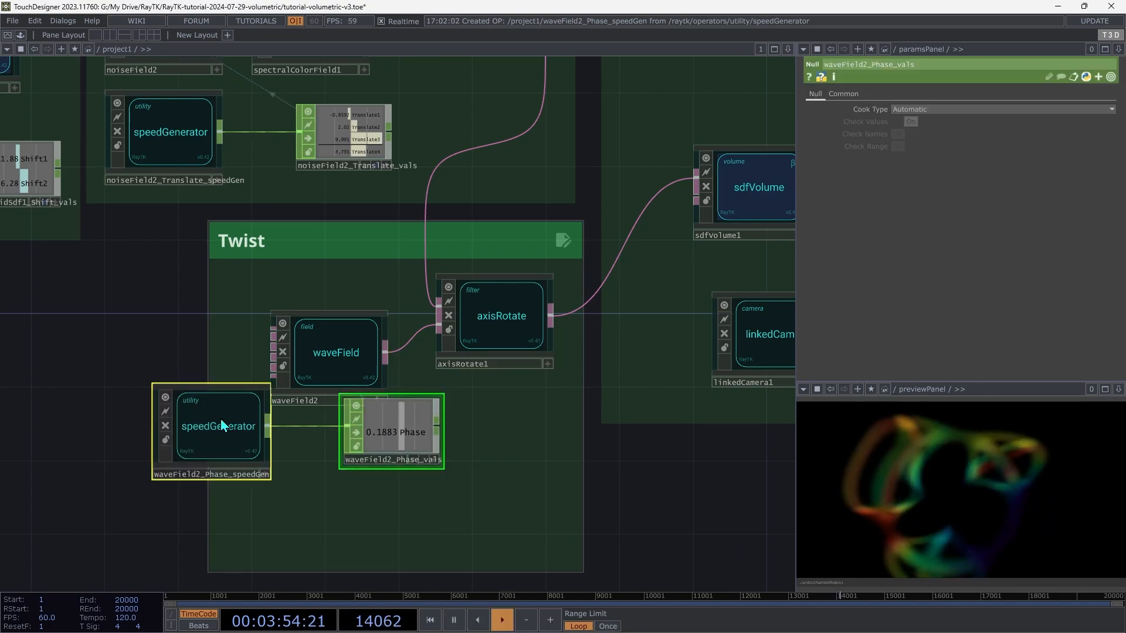
left_click_drag(221, 419, 320, 475)
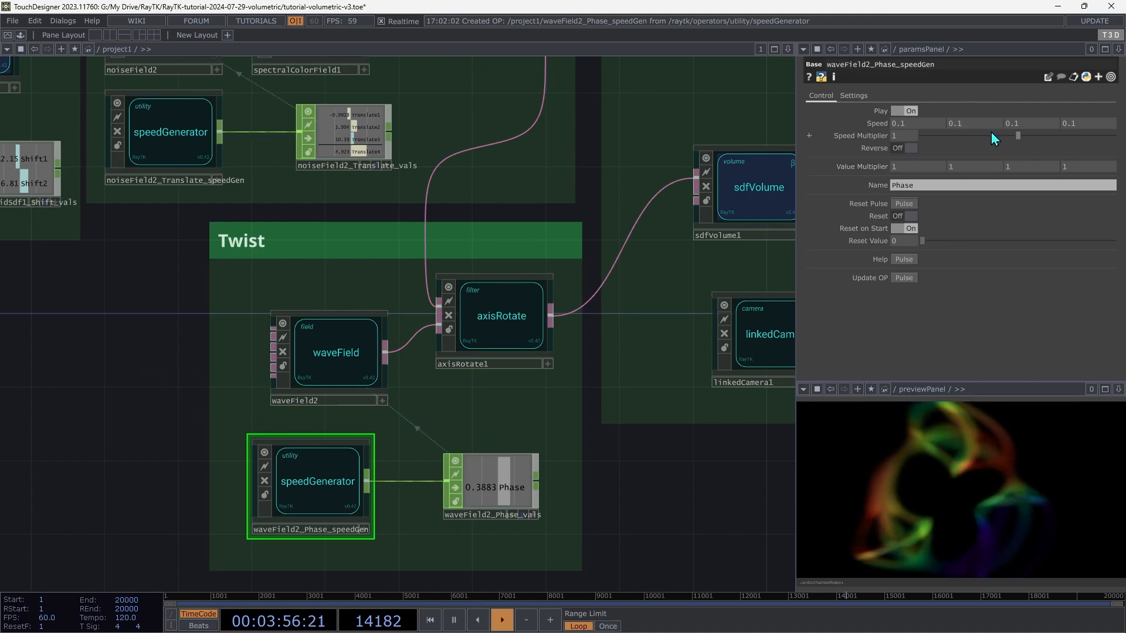
Set the waveField2 Phase speedGenerator's first Speed to 0.3 and its Speed Multiplier to about 0.493
left_click_drag(963, 138, 1008, 139)
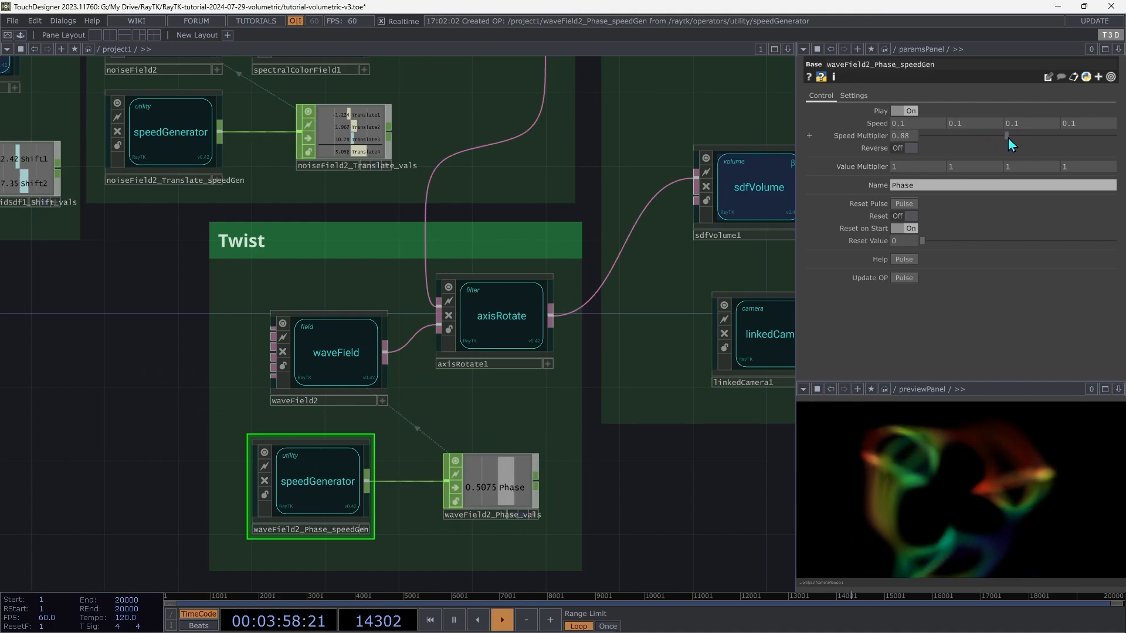
left_click(906, 111)
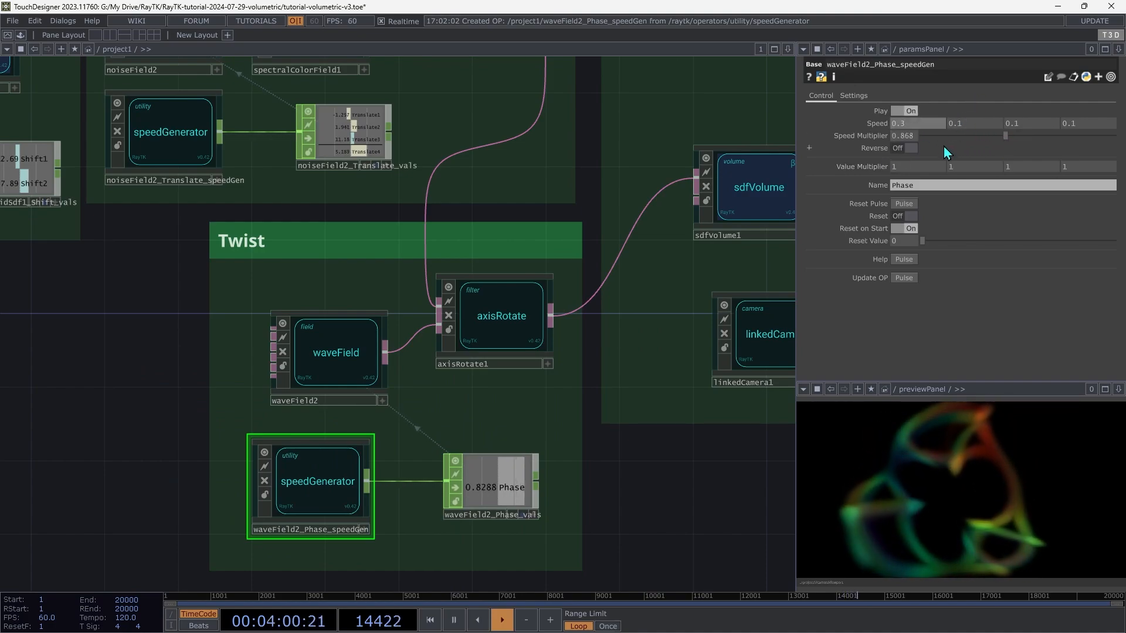
left_click(969, 139)
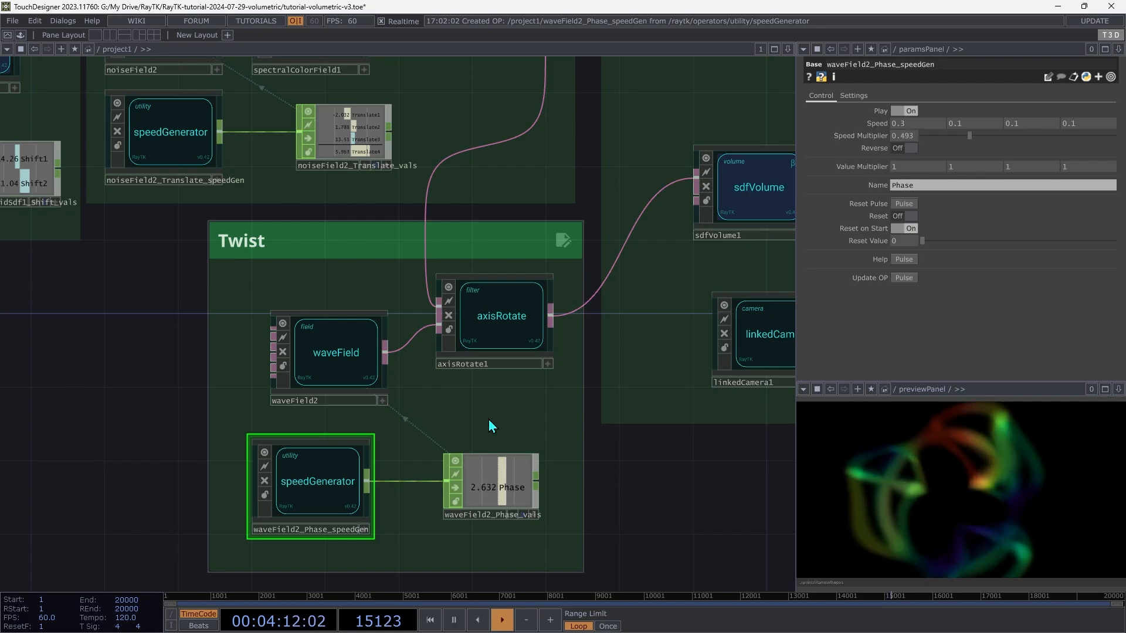
Review the whole network, examining the parameters of torusGridSdf1, axisRotate1, waveField2, sdfVolume1, volumetricRaymarchRender3D and noiseField1
scroll(489, 420, "down", 2)
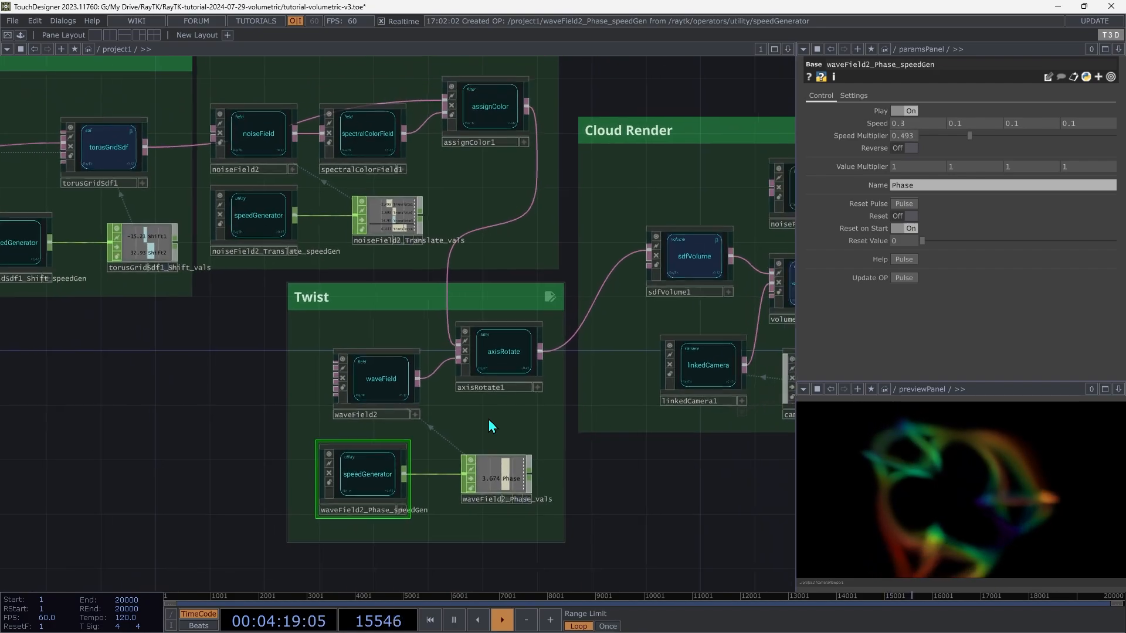
scroll(491, 426, "down", 2)
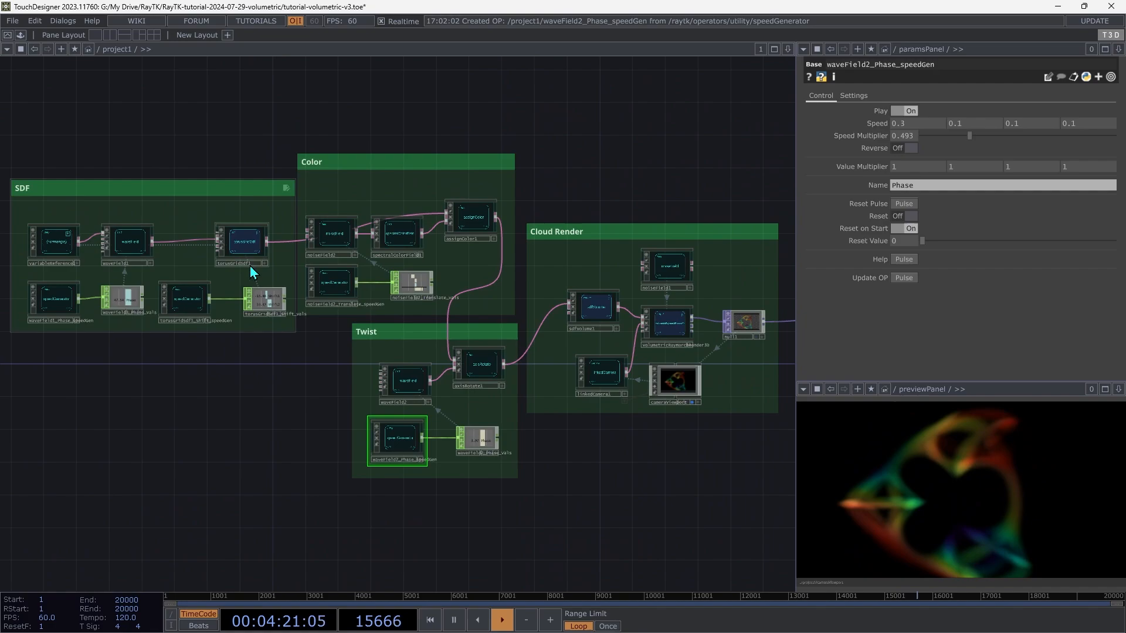
left_click(248, 235)
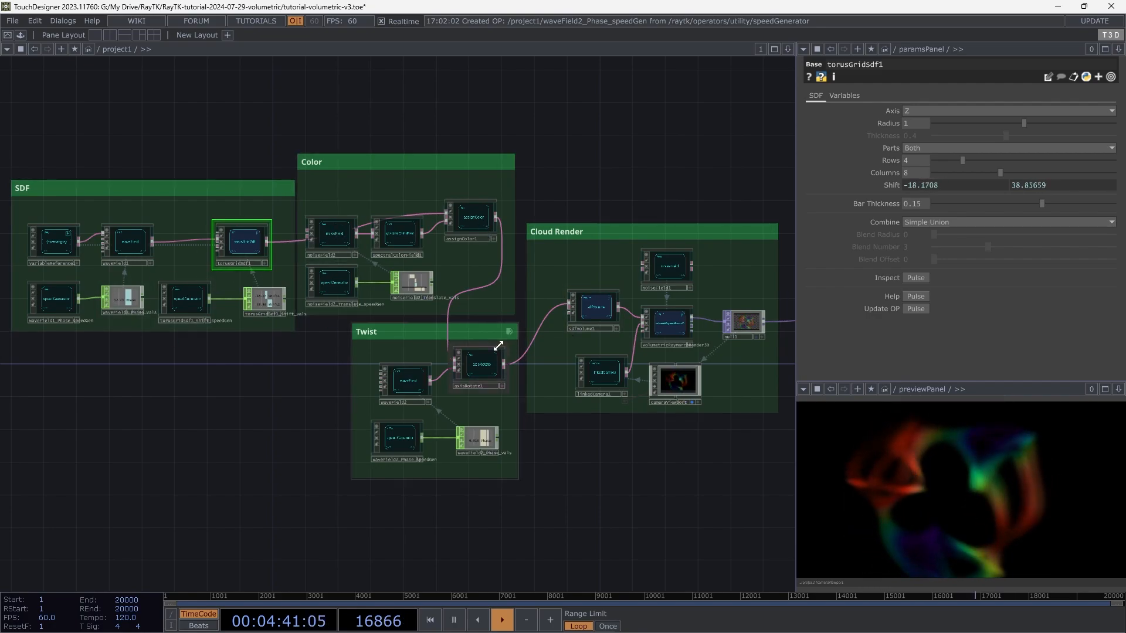
left_click(481, 373)
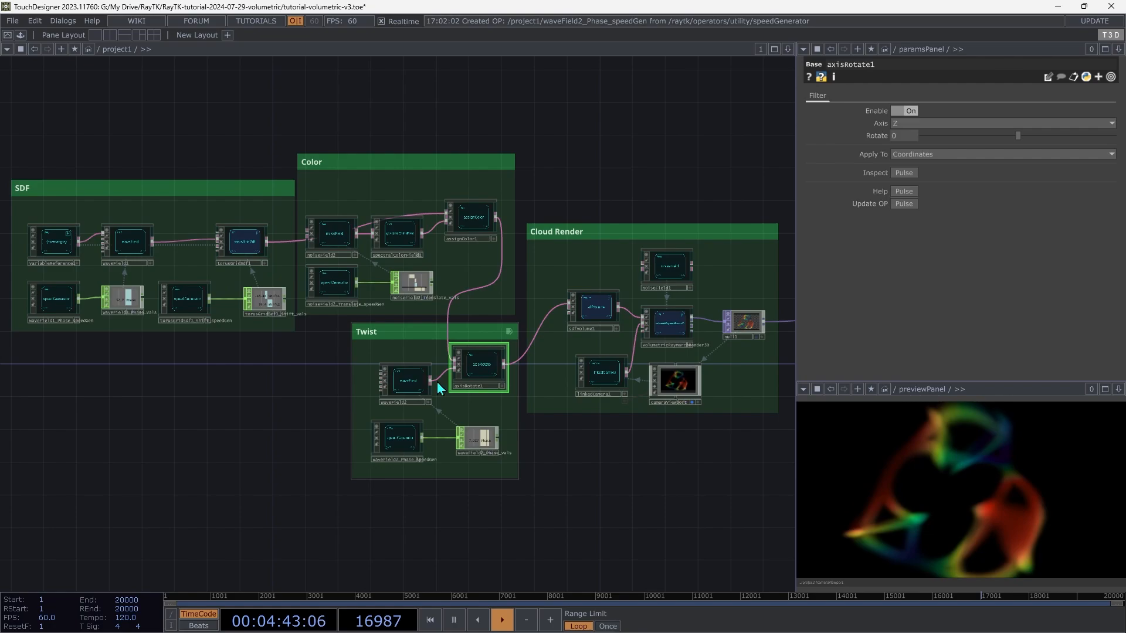
left_click(409, 385)
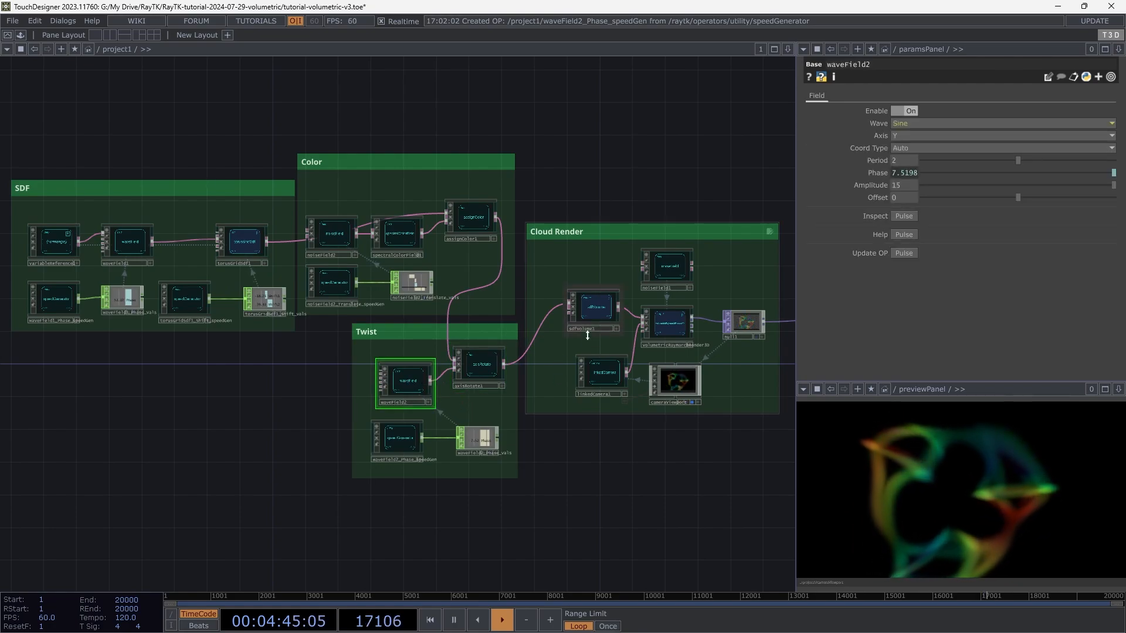
left_click(603, 312)
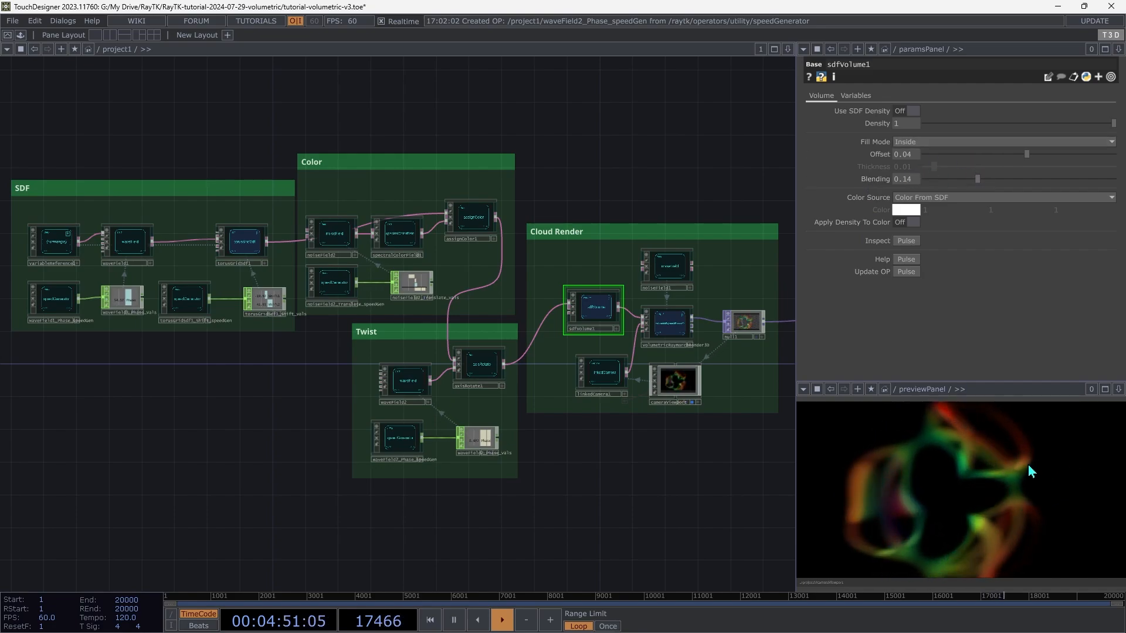
left_click(671, 328)
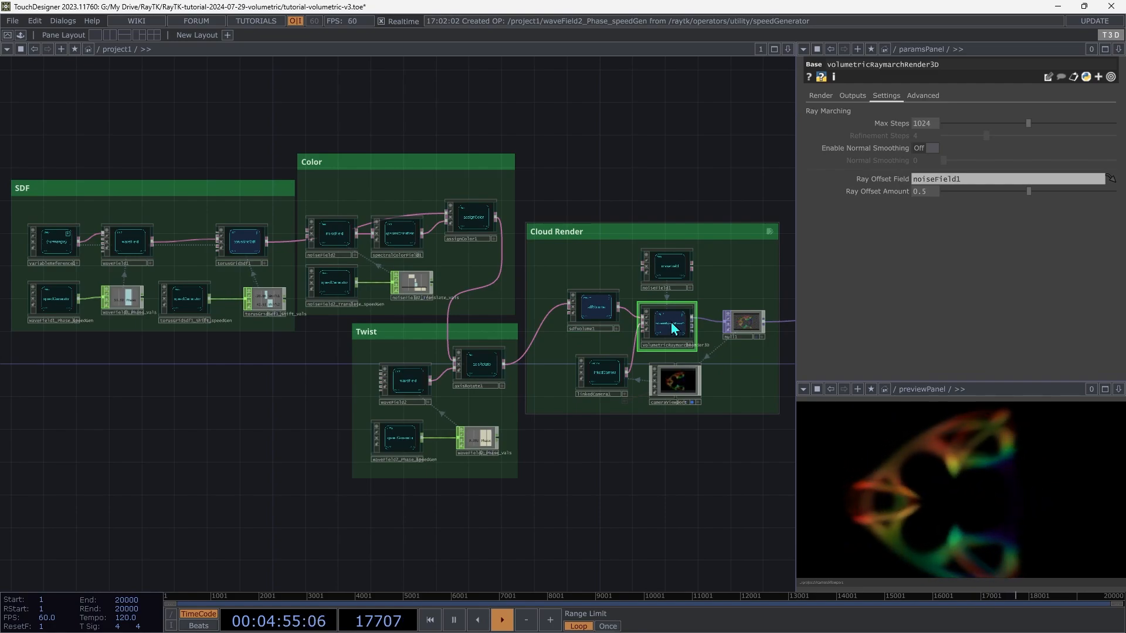
left_click(821, 96)
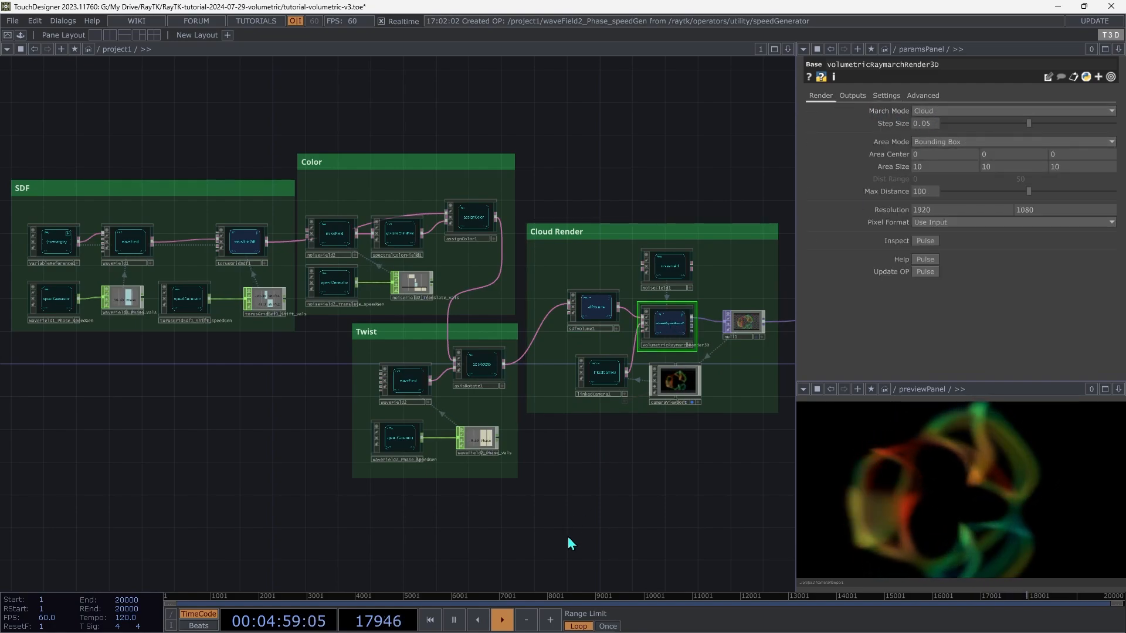
left_click(679, 269)
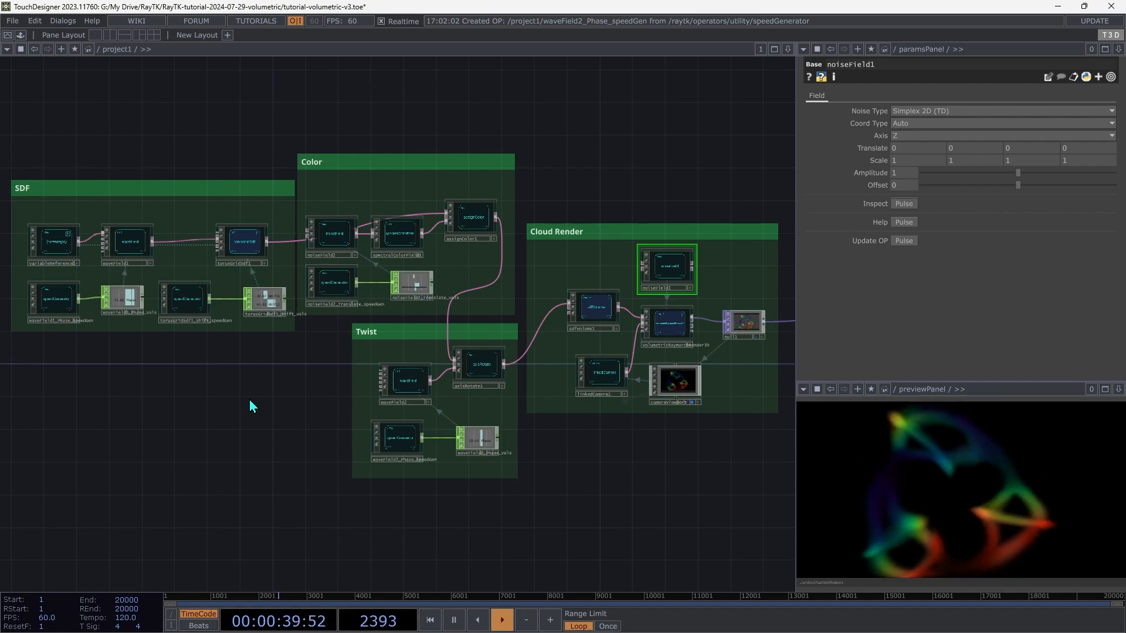
left_click(253, 254)
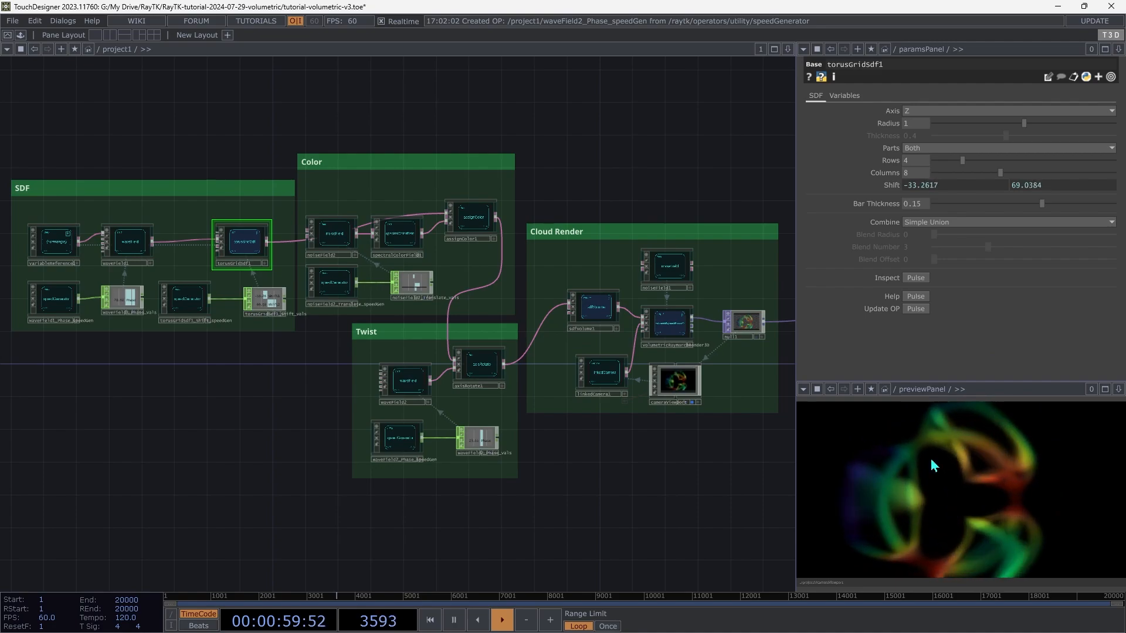
left_click(593, 319)
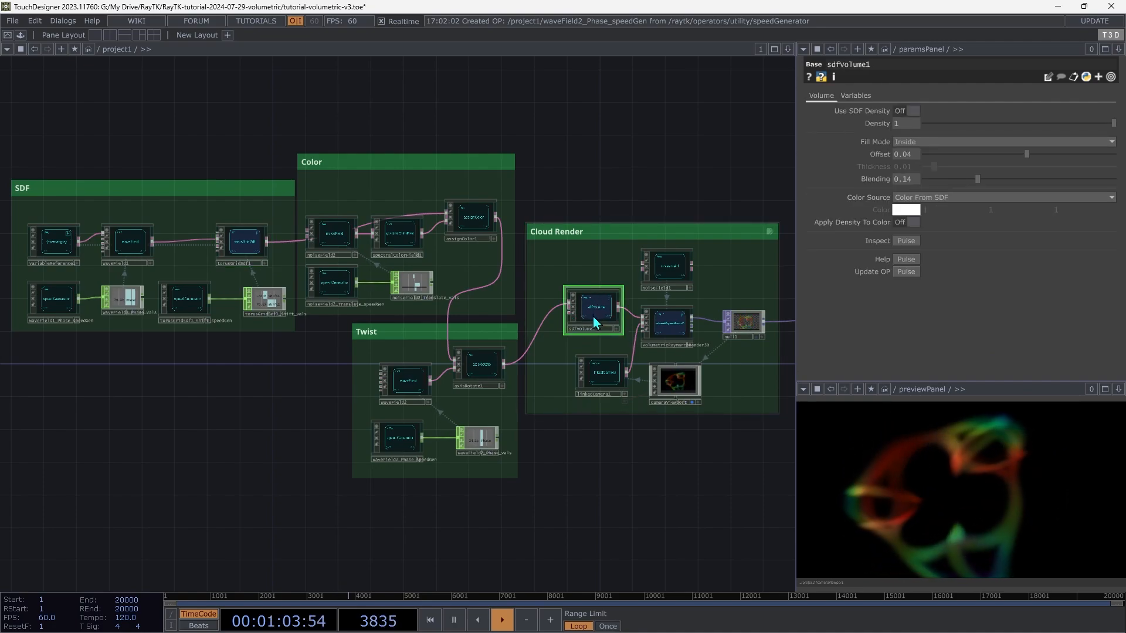